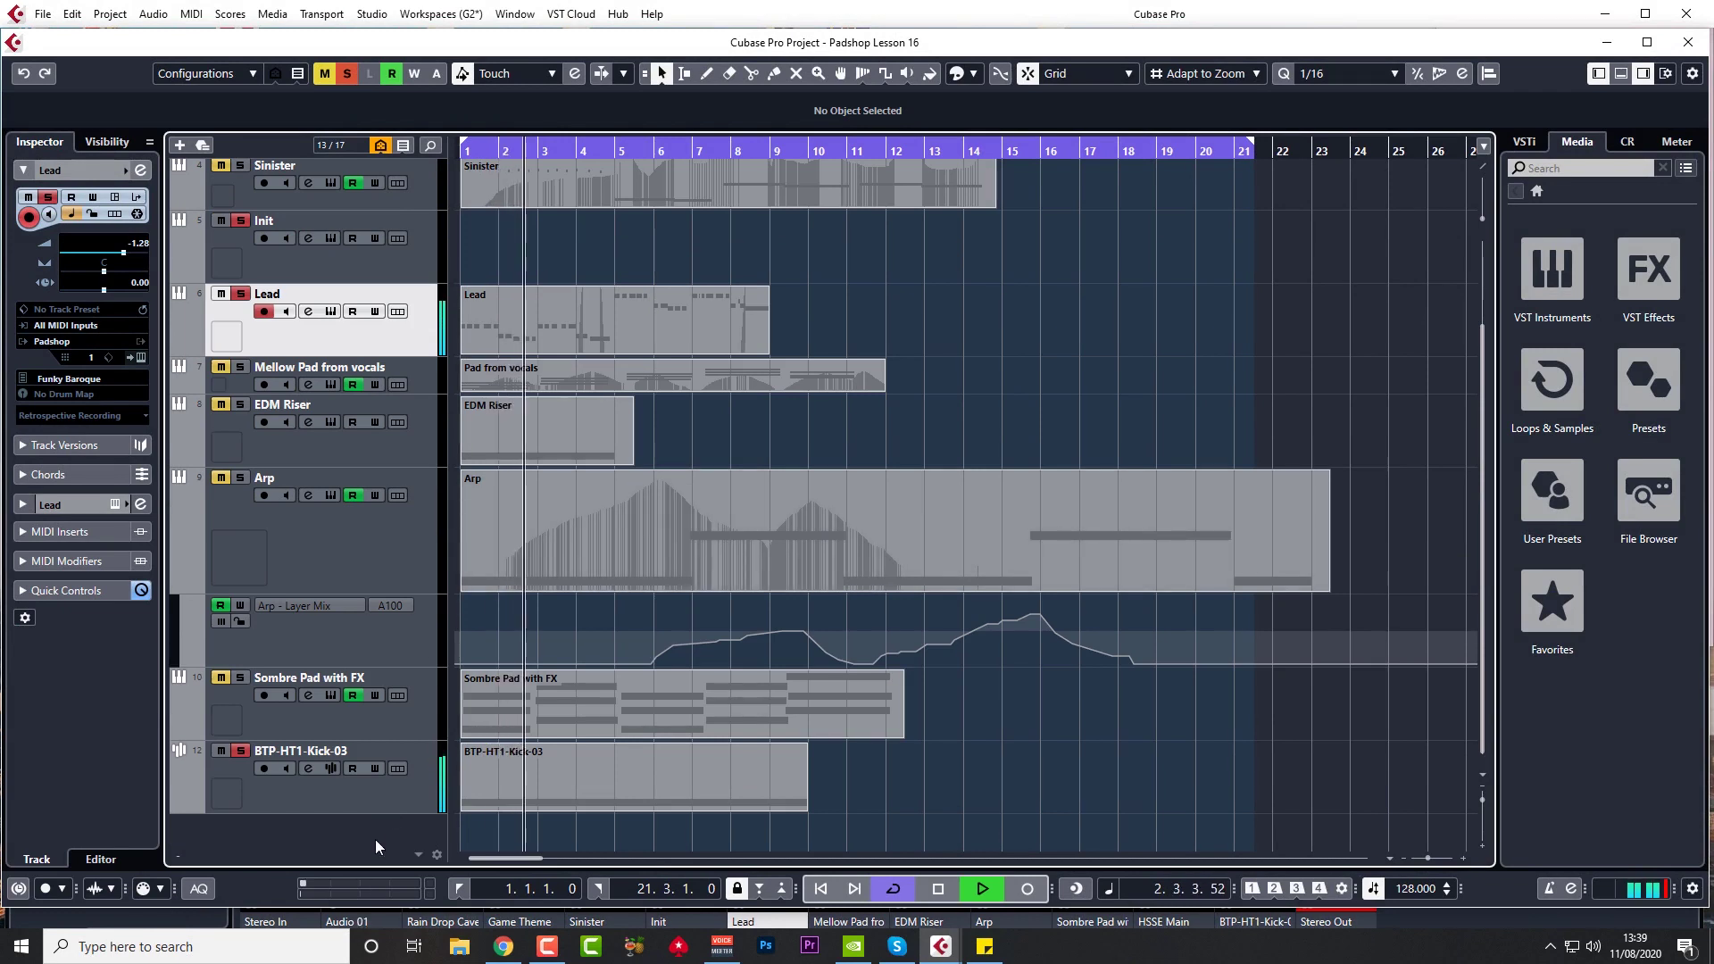
Lower the BTP-HT1-Kick-03 track volume to -1.28 dB, stop playback and select the Lead track.
click(415, 796)
drag(128, 252, 122, 254)
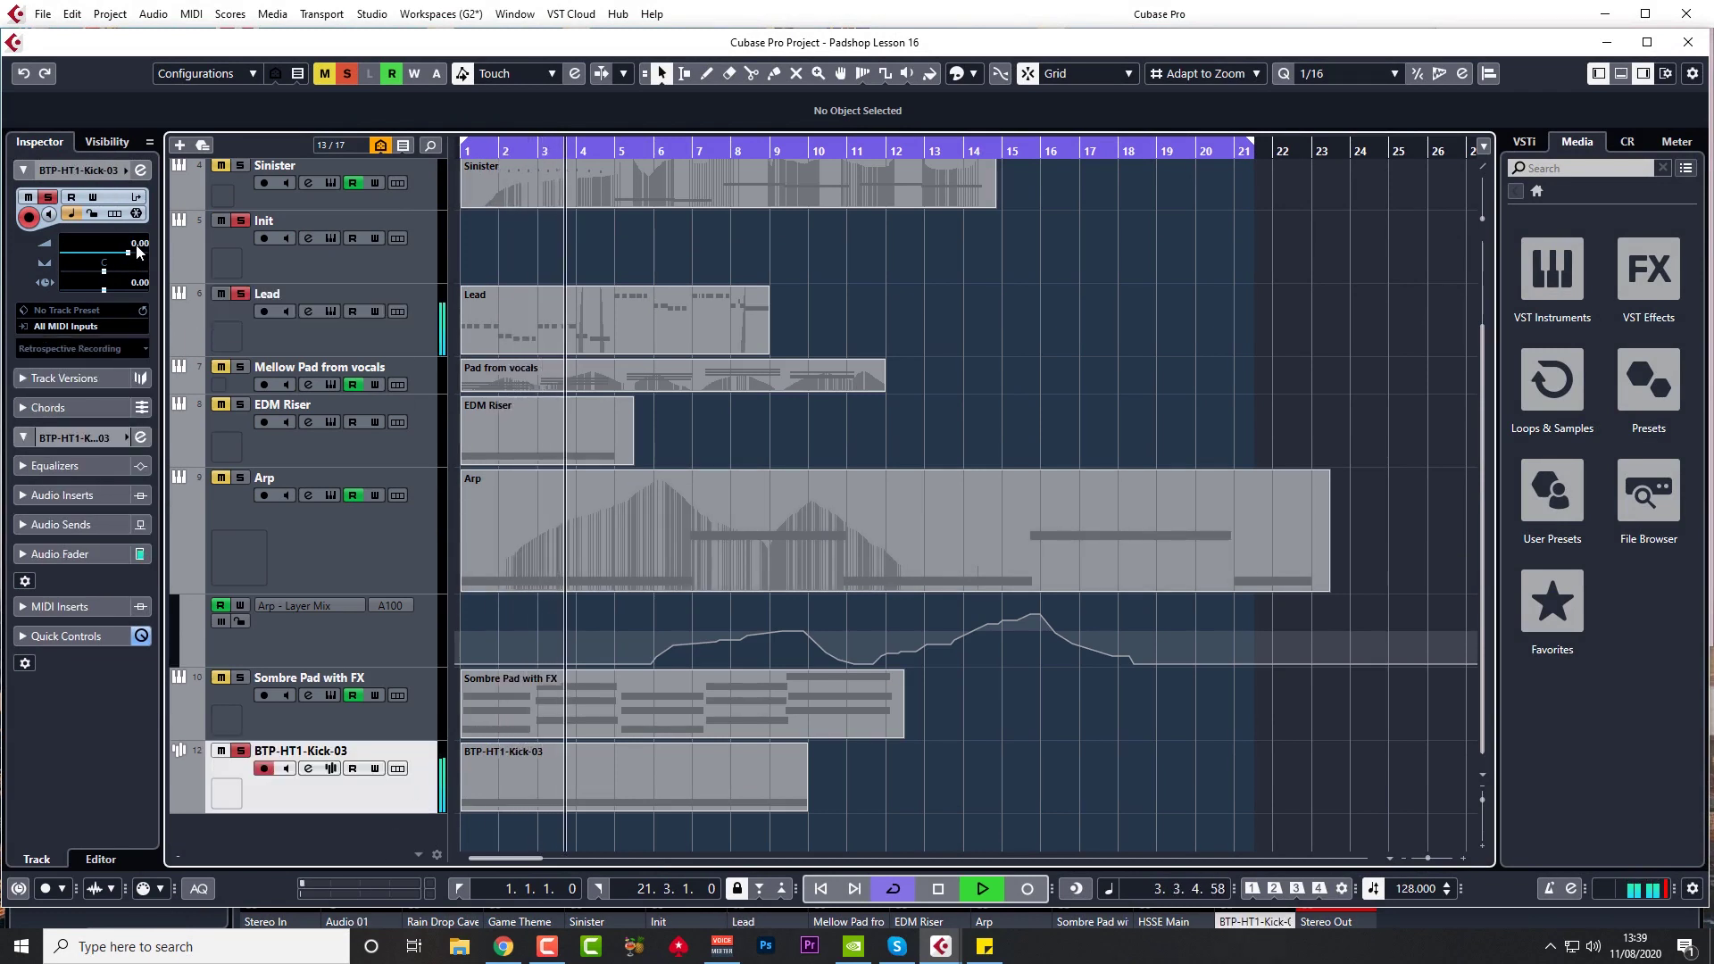
scroll(134, 272, down, 2)
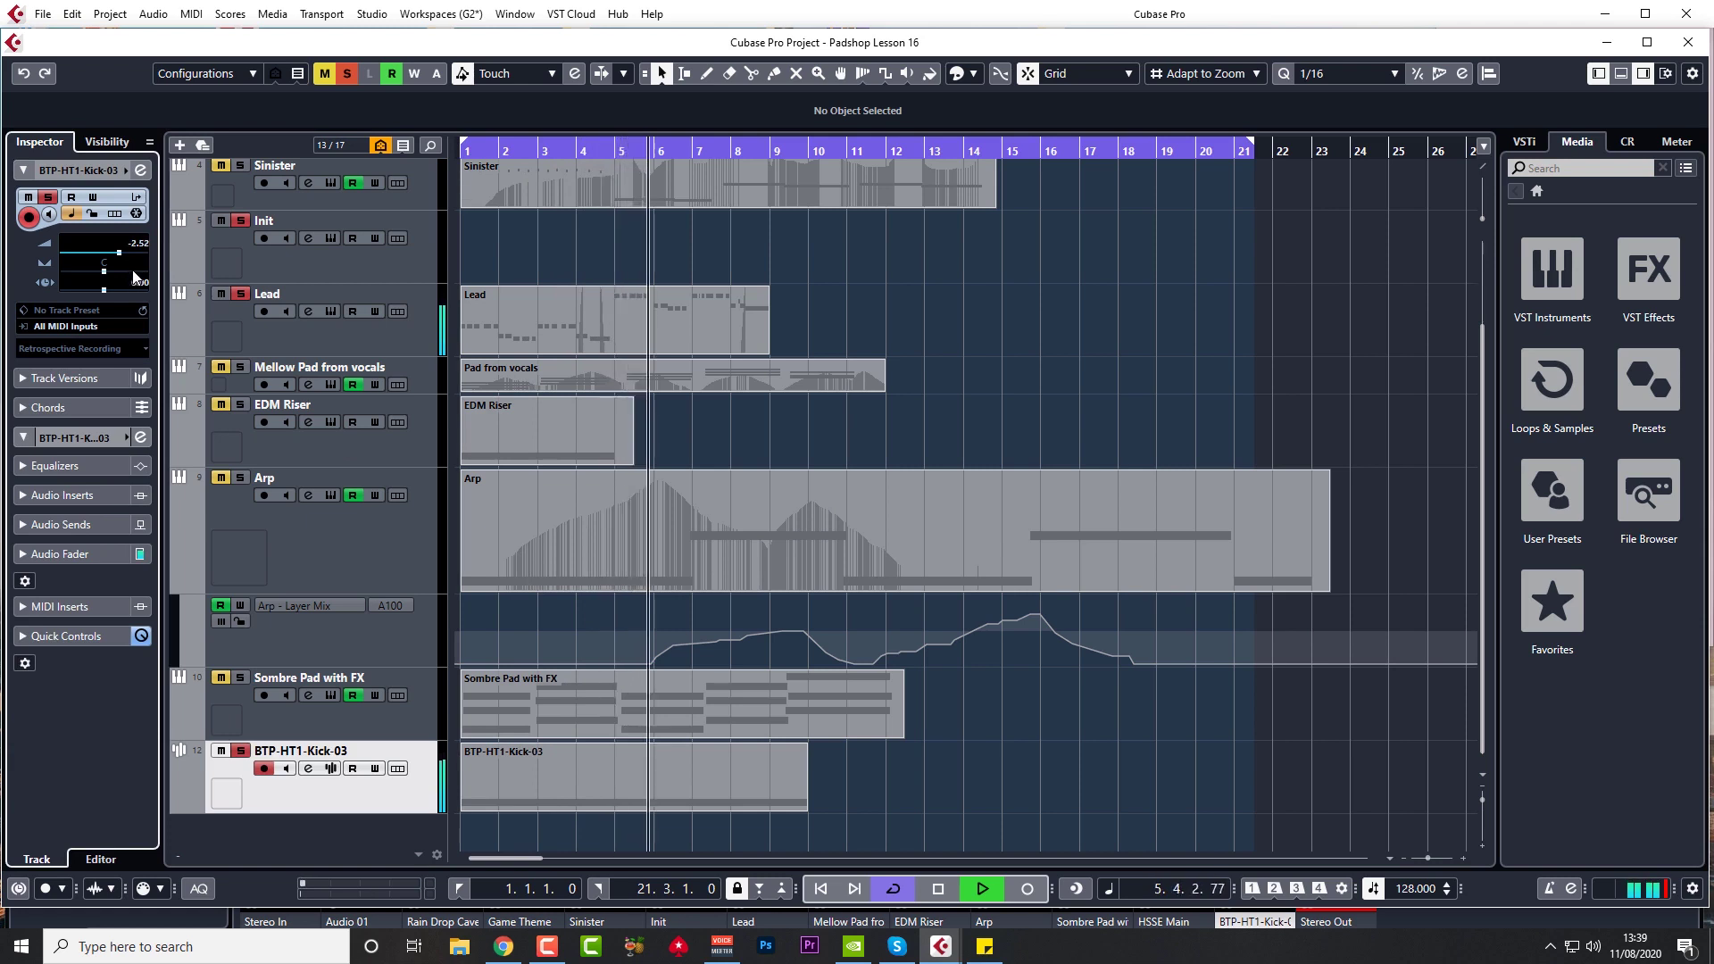
scroll(133, 270, up, 2)
scroll(138, 267, up, 1)
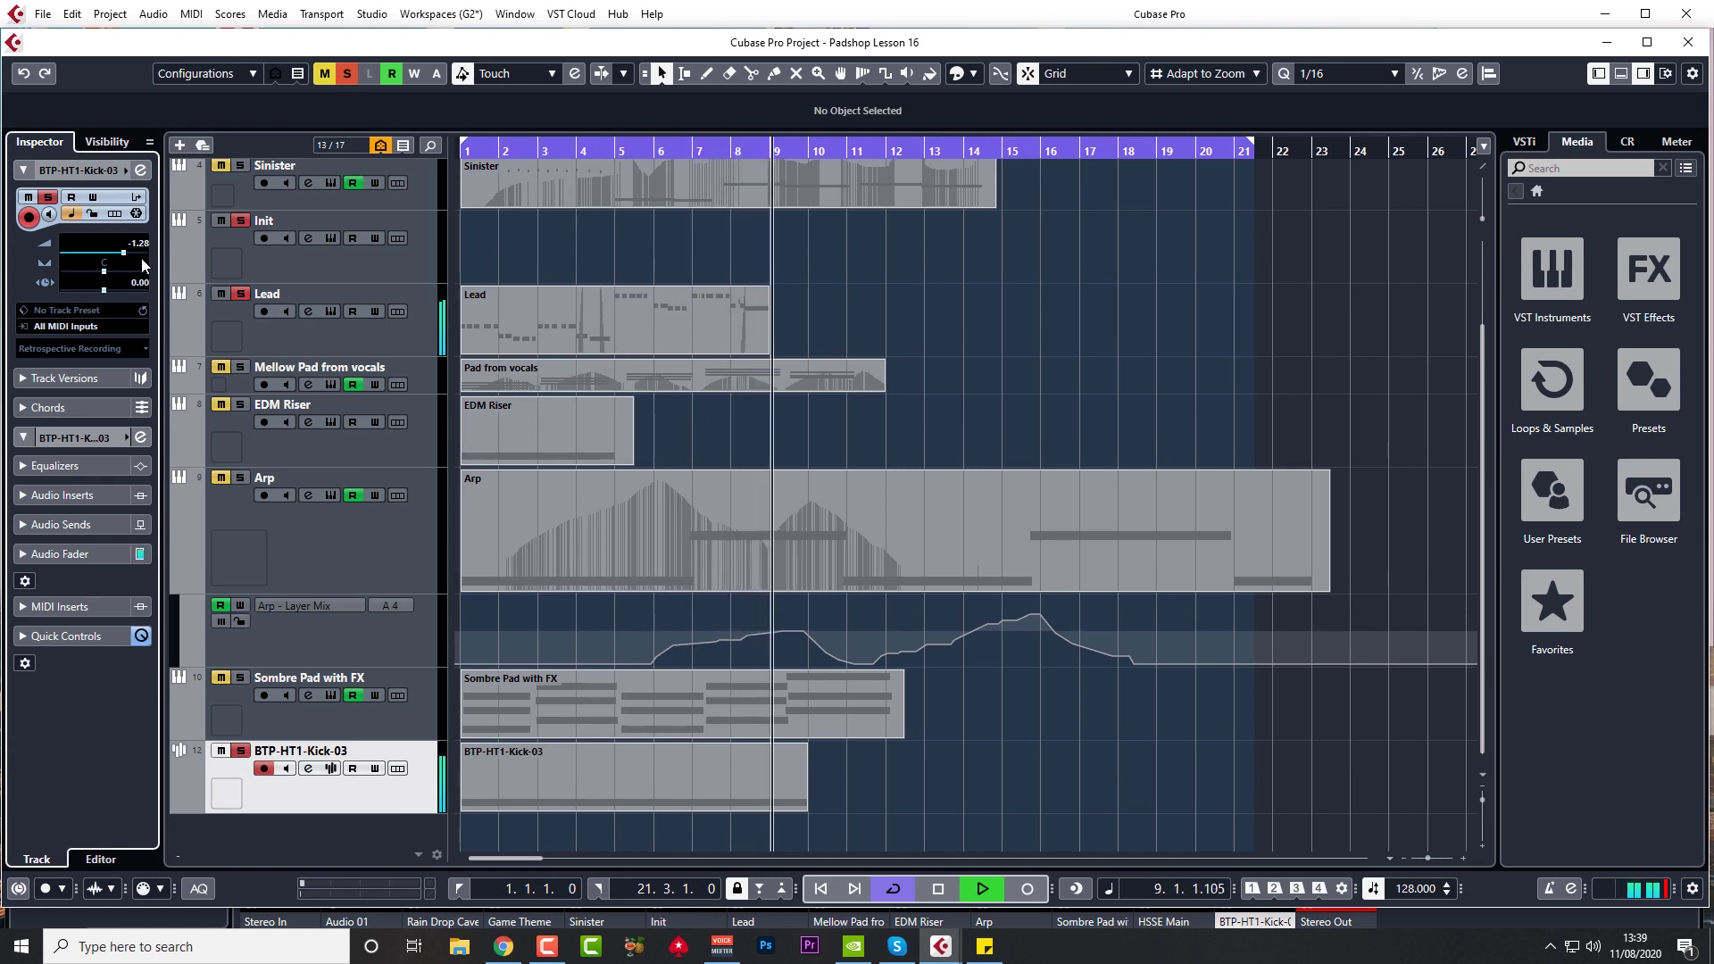
key(space)
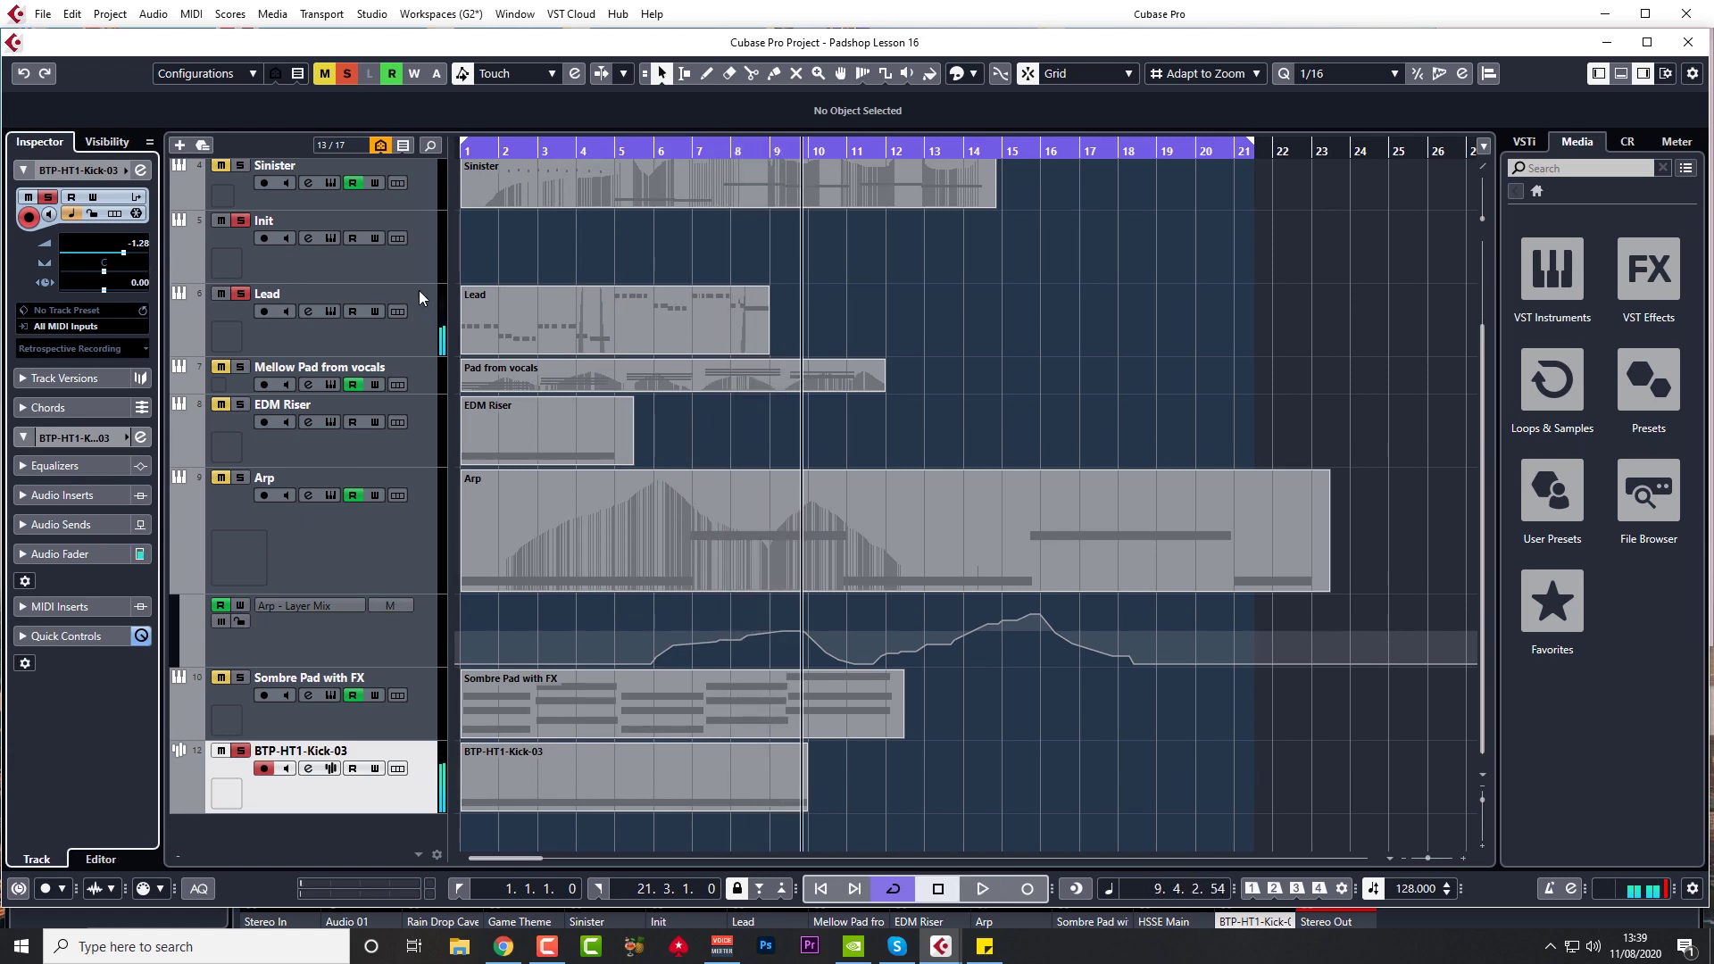
click(417, 339)
Search samples for 'earth' and load Earthquake from Padshop 2 > 01 Synths into layer A.
click(331, 237)
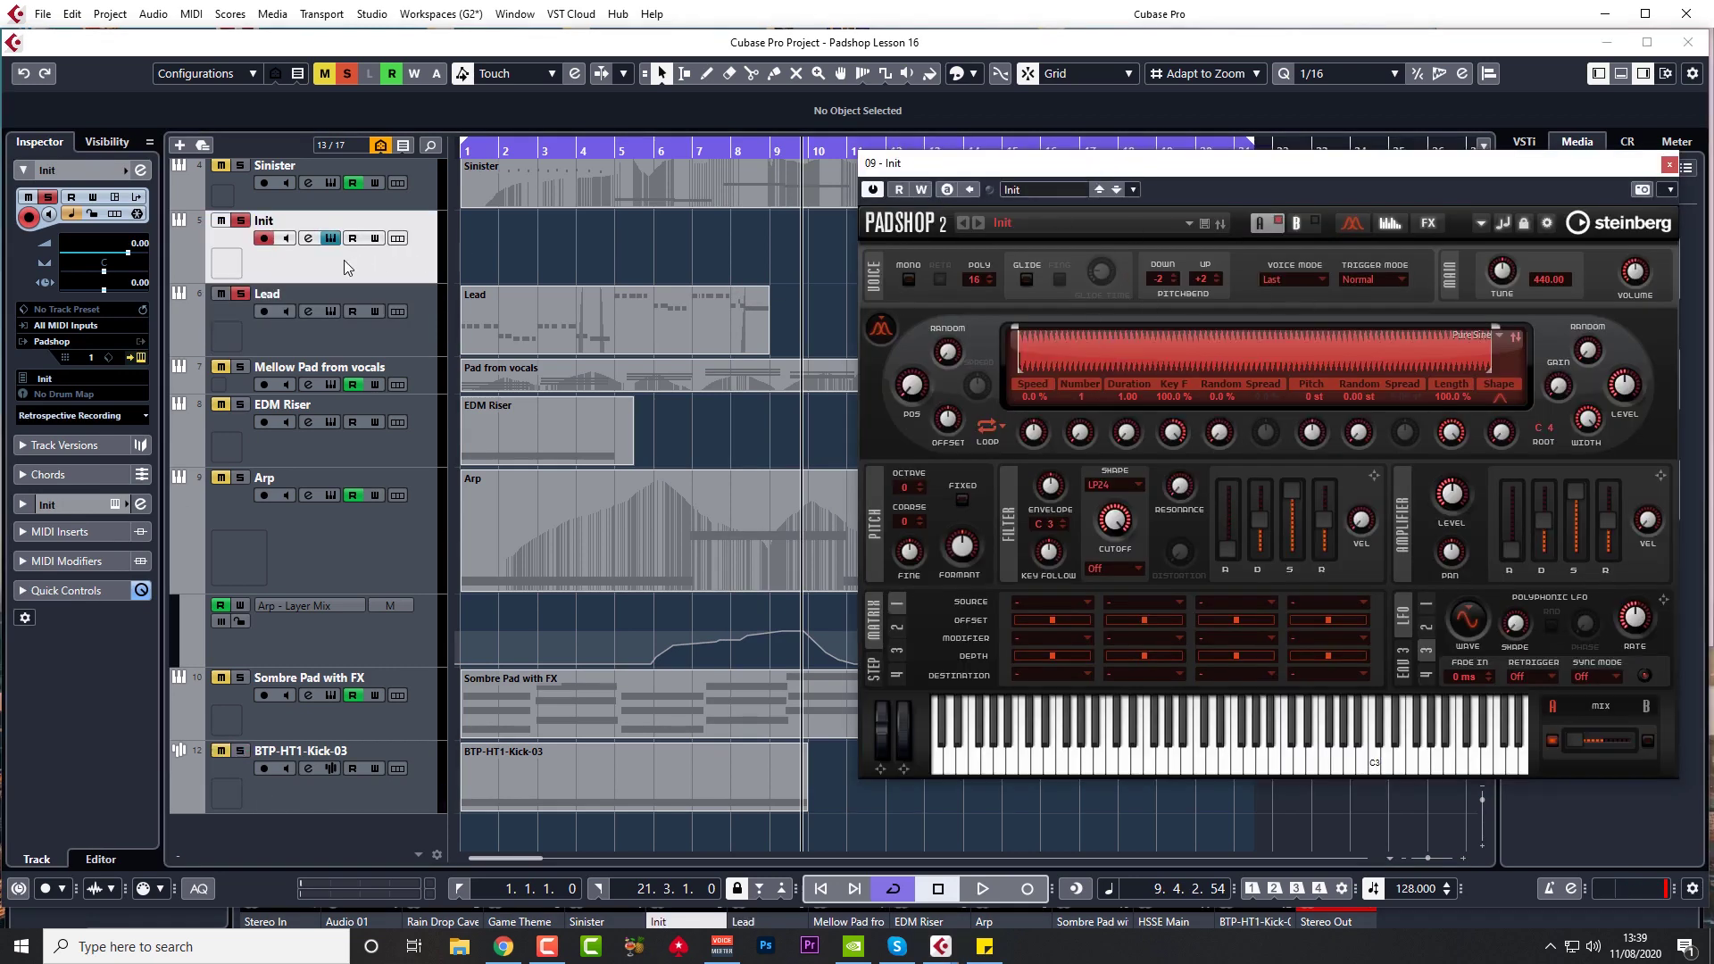
click(328, 310)
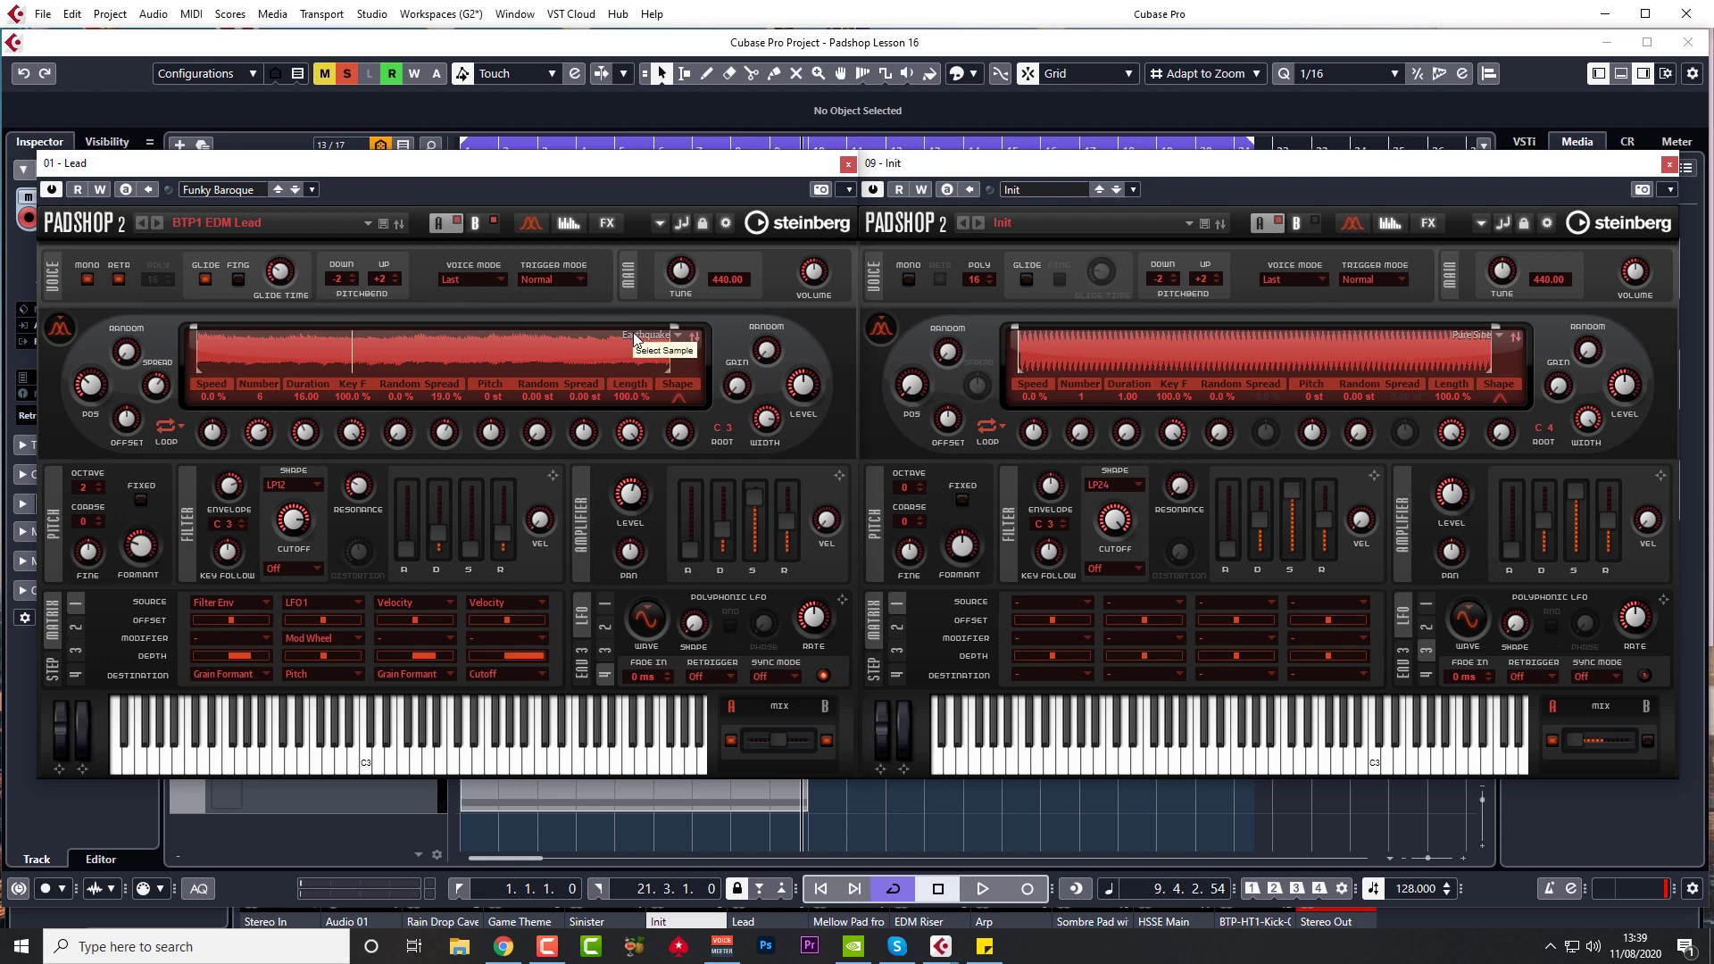
click(1503, 339)
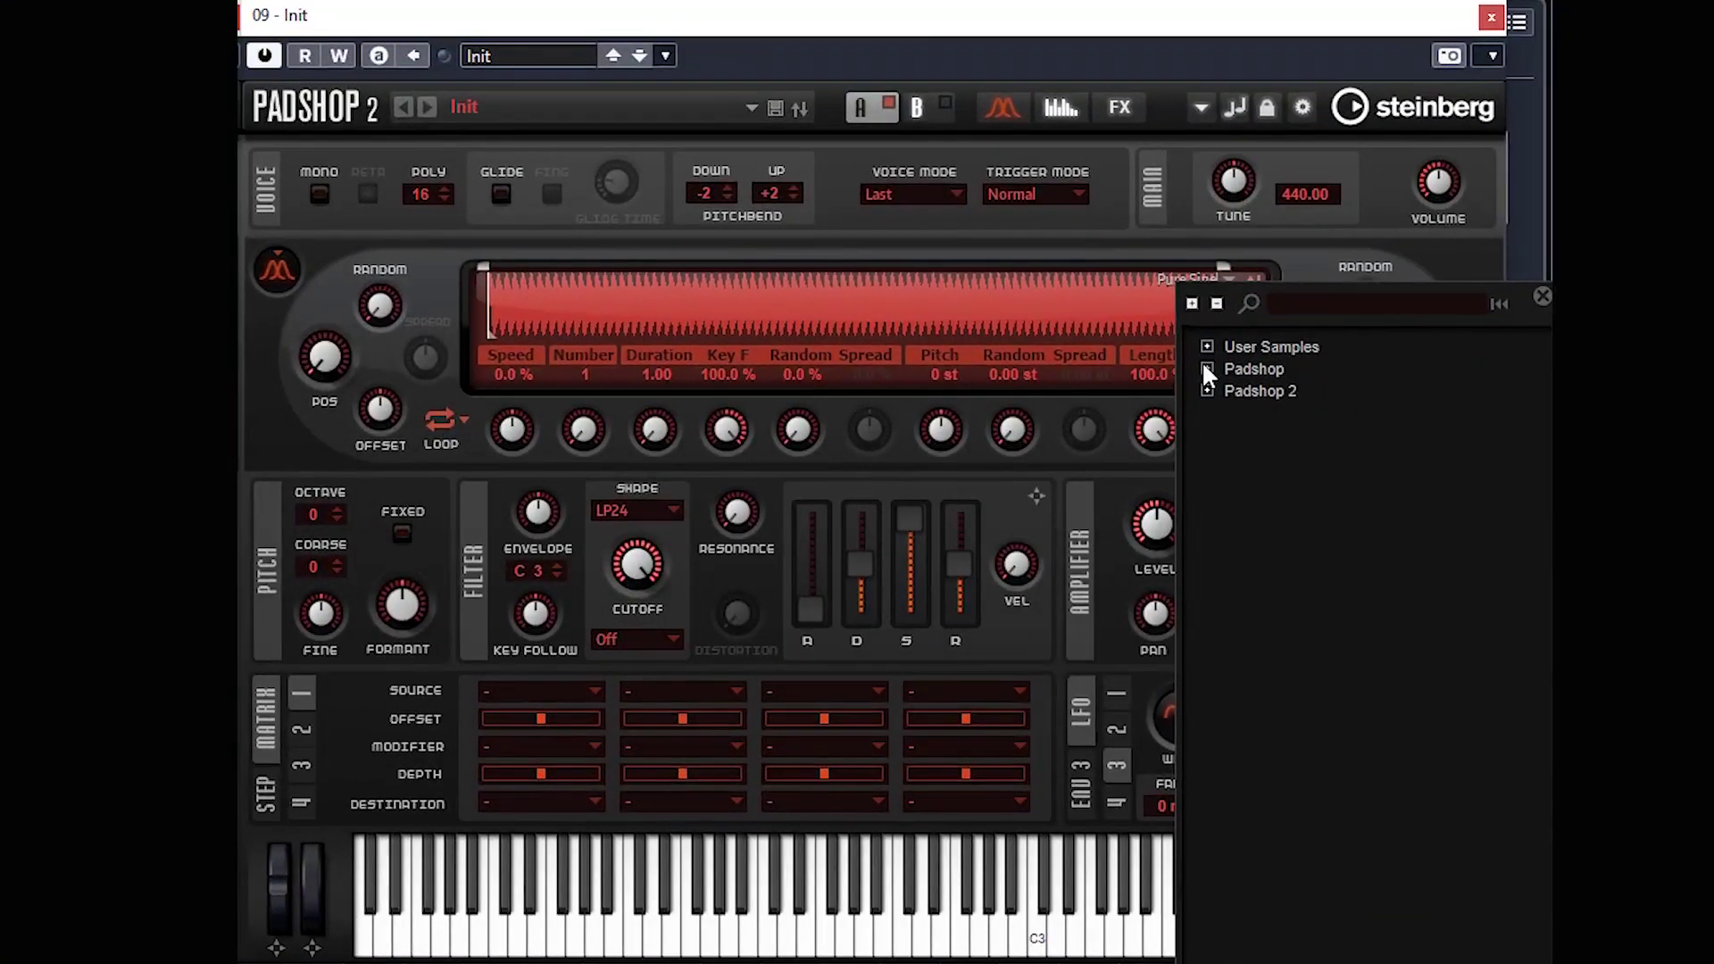
click(1207, 371)
click(1390, 307)
text(earth)
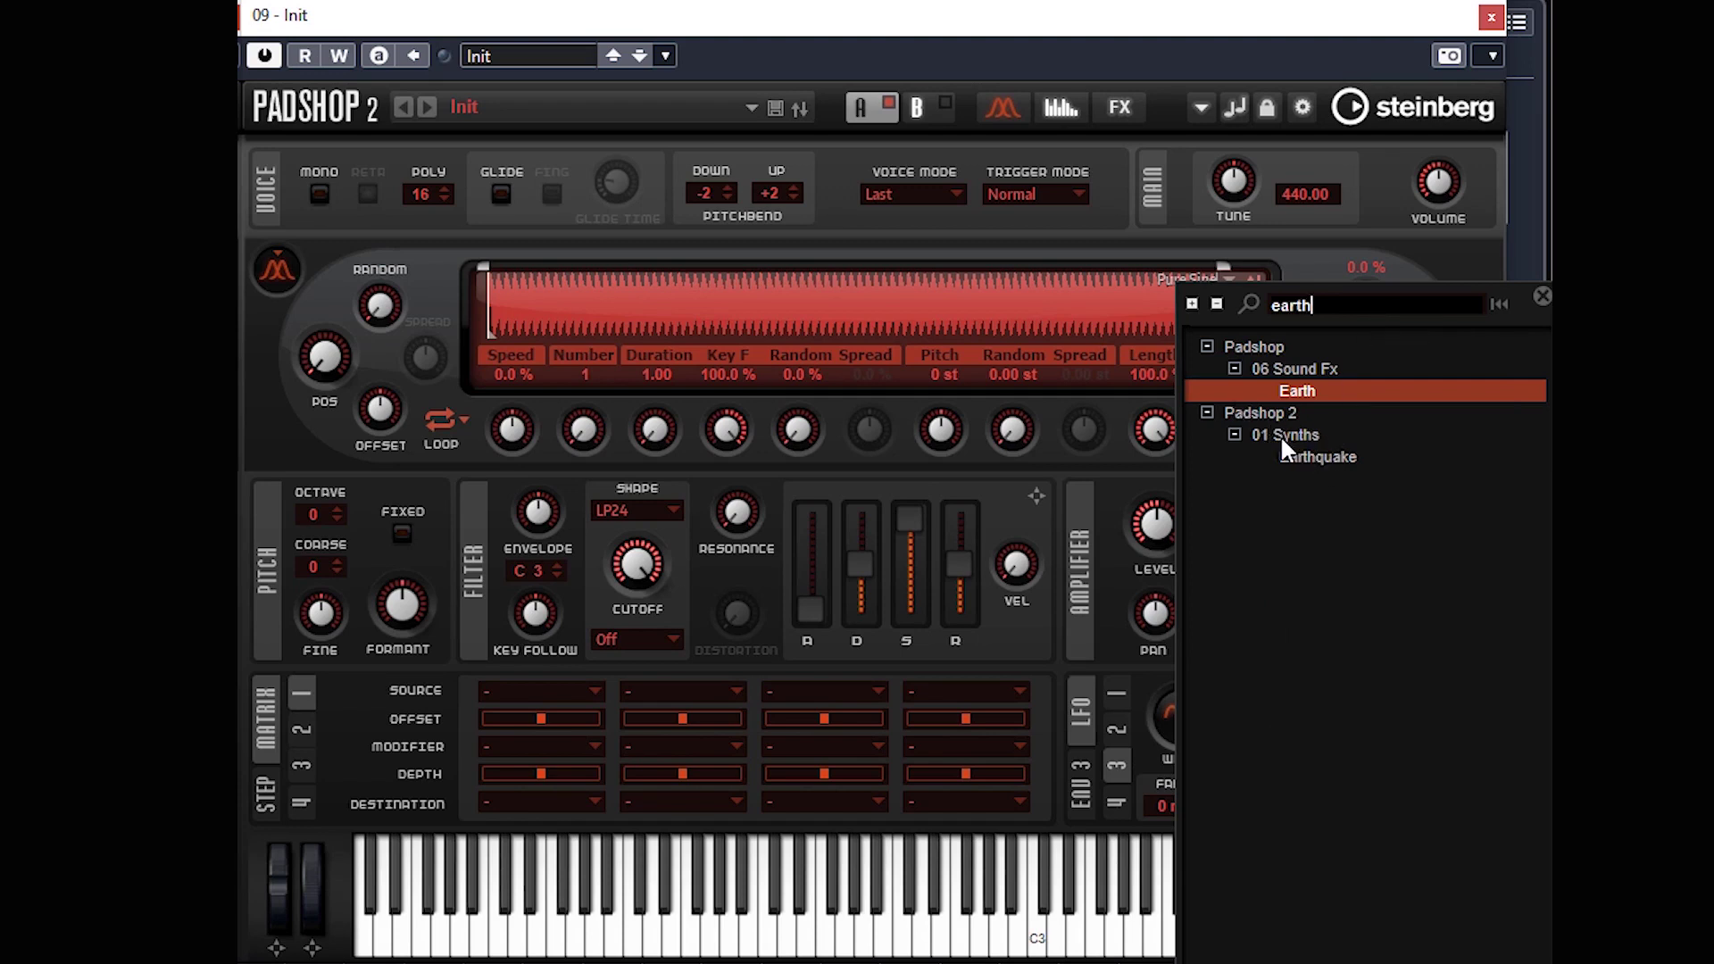
double_click(1305, 455)
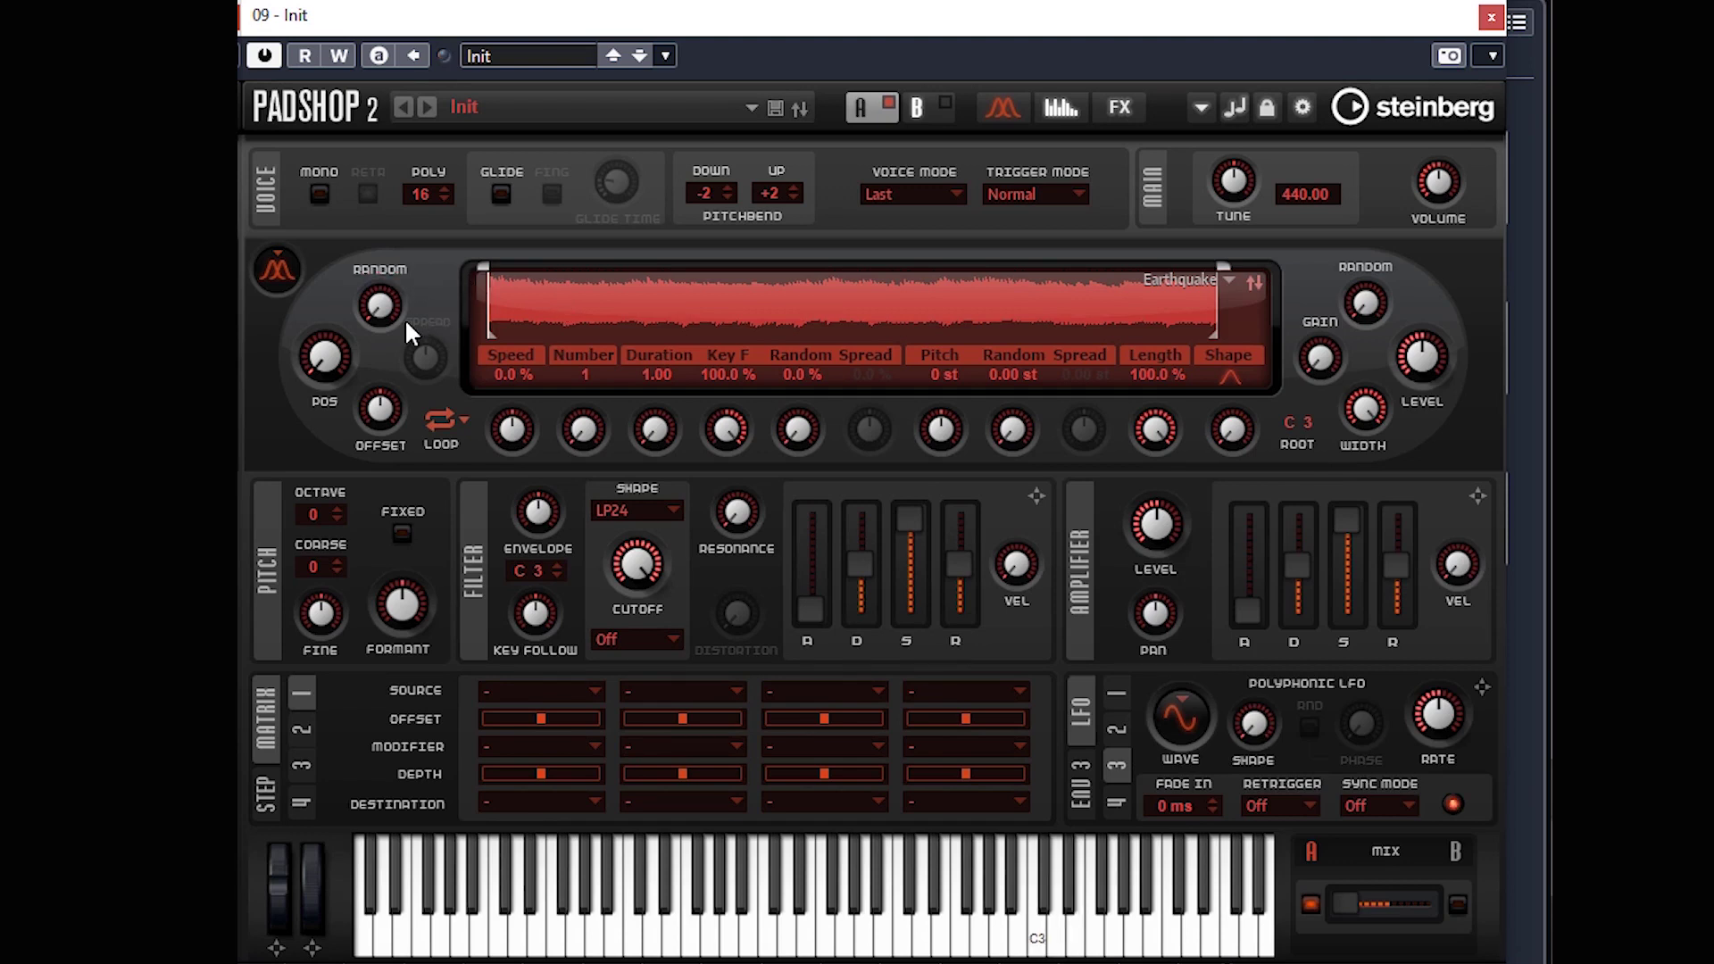
Audition grain positions, assign Learn CC to the POS knob, and settle it near 59.5 %.
drag(327, 356, 336, 300)
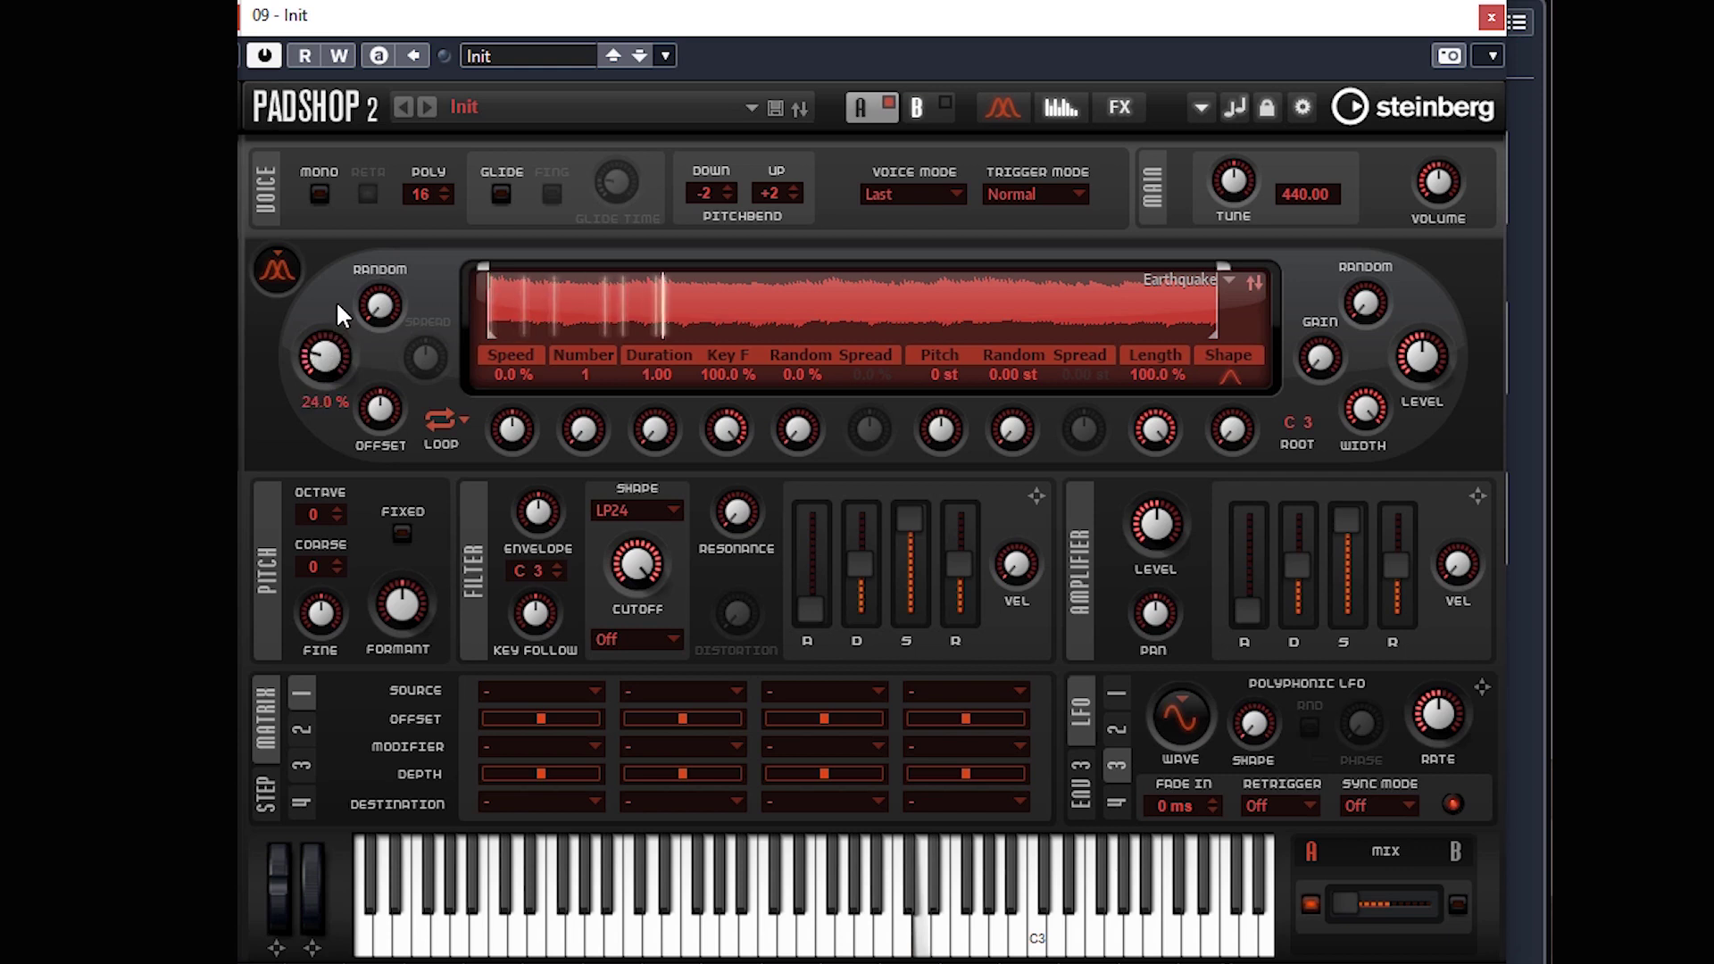
drag(379, 204, 309, 297)
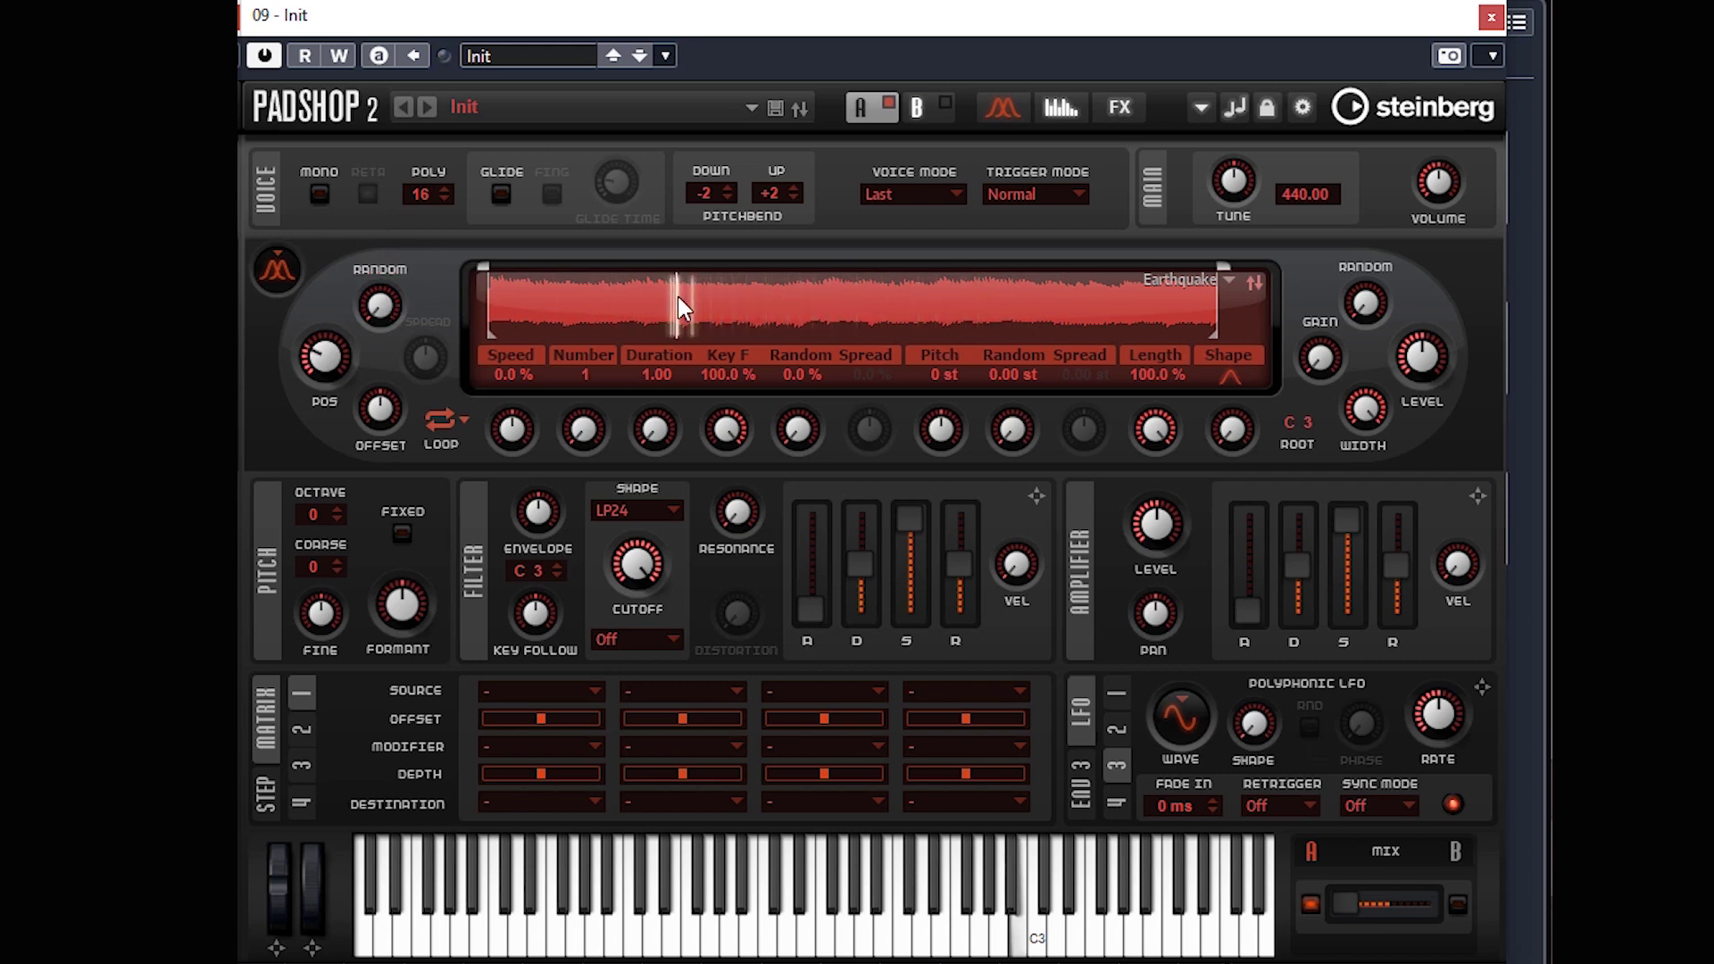
drag(330, 334, 351, 434)
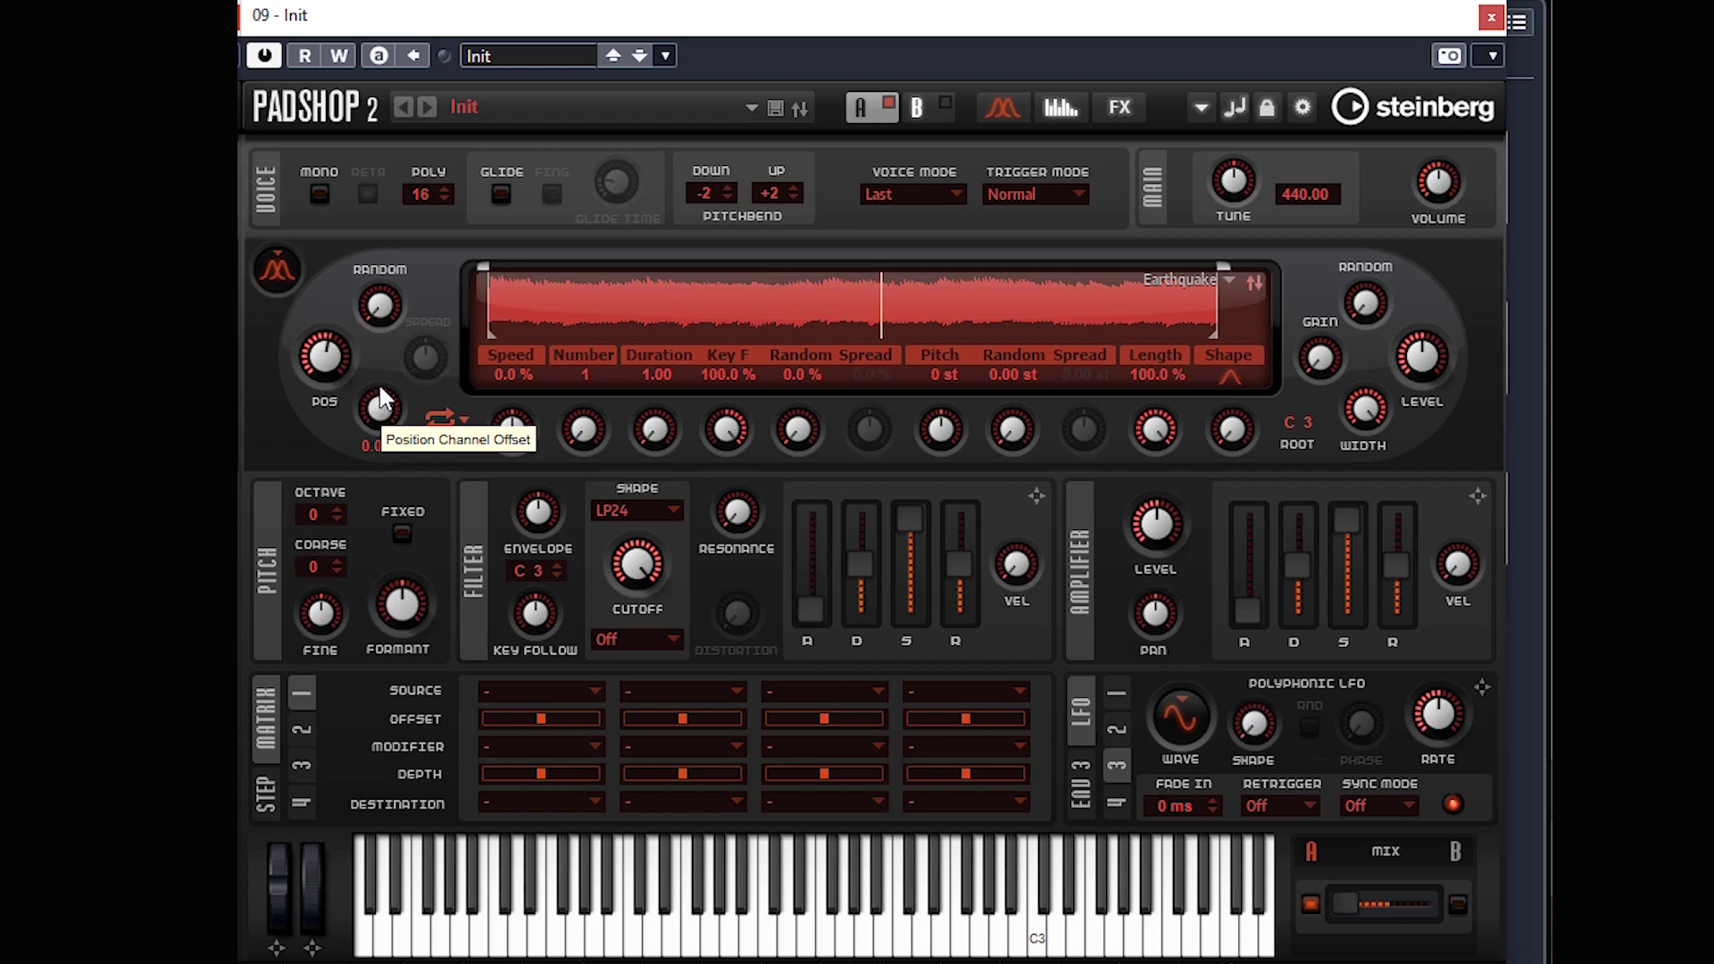
right_click(314, 369)
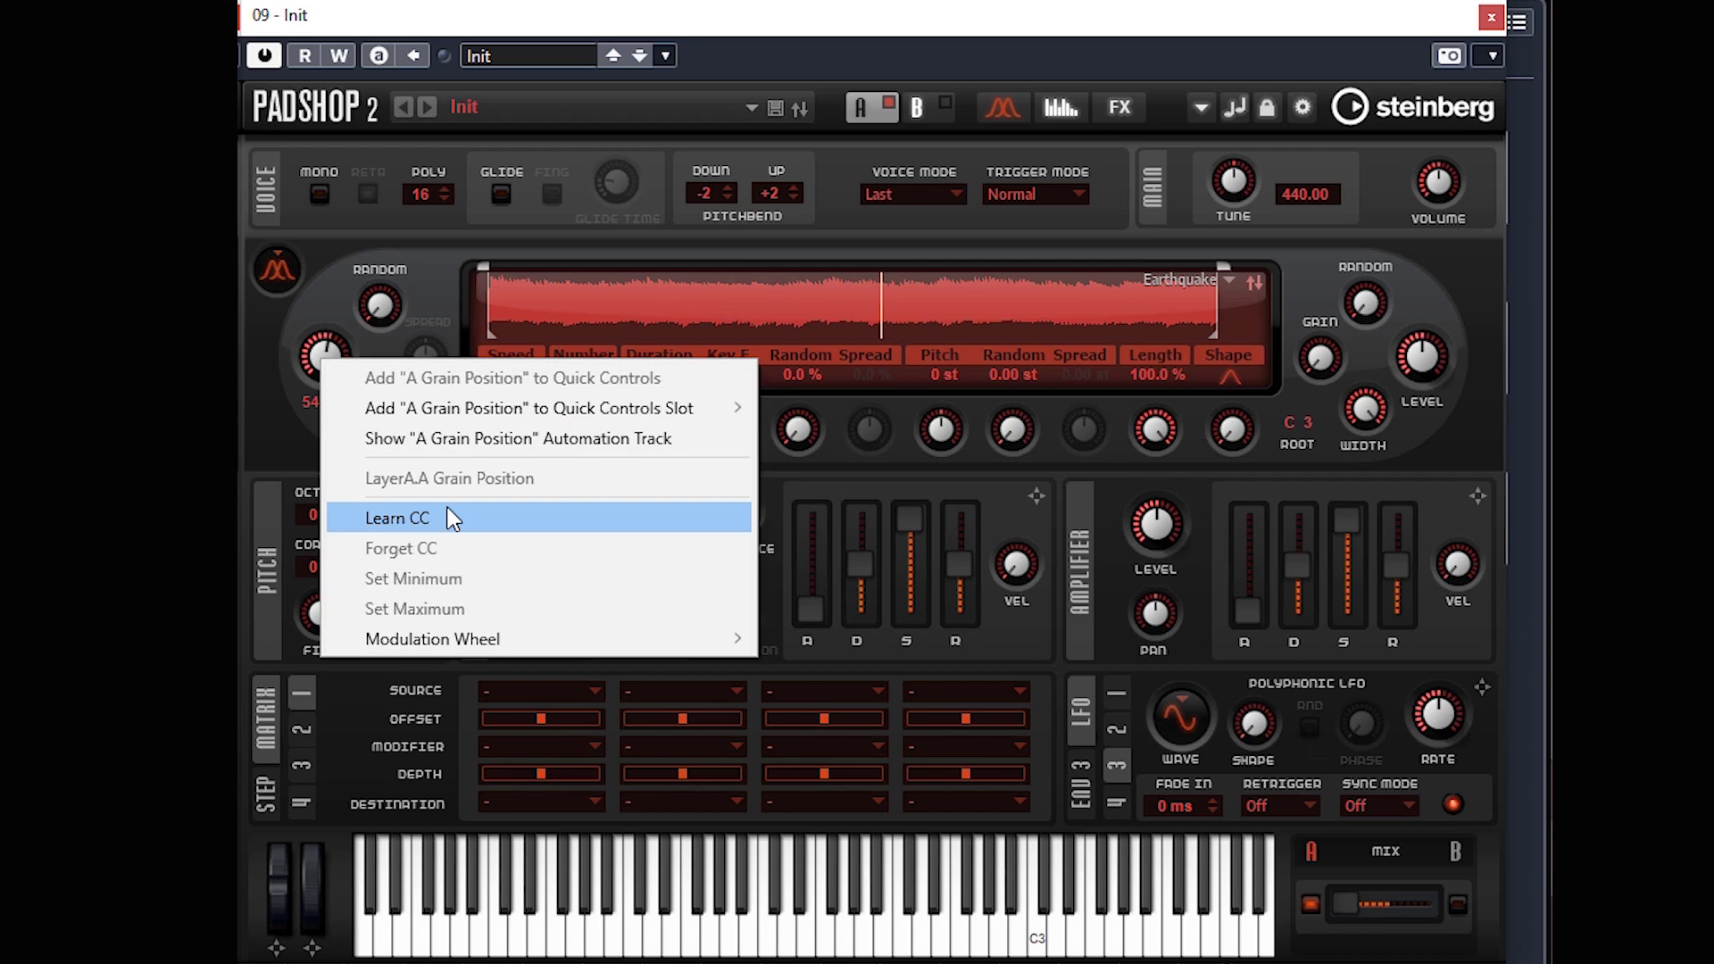
click(427, 339)
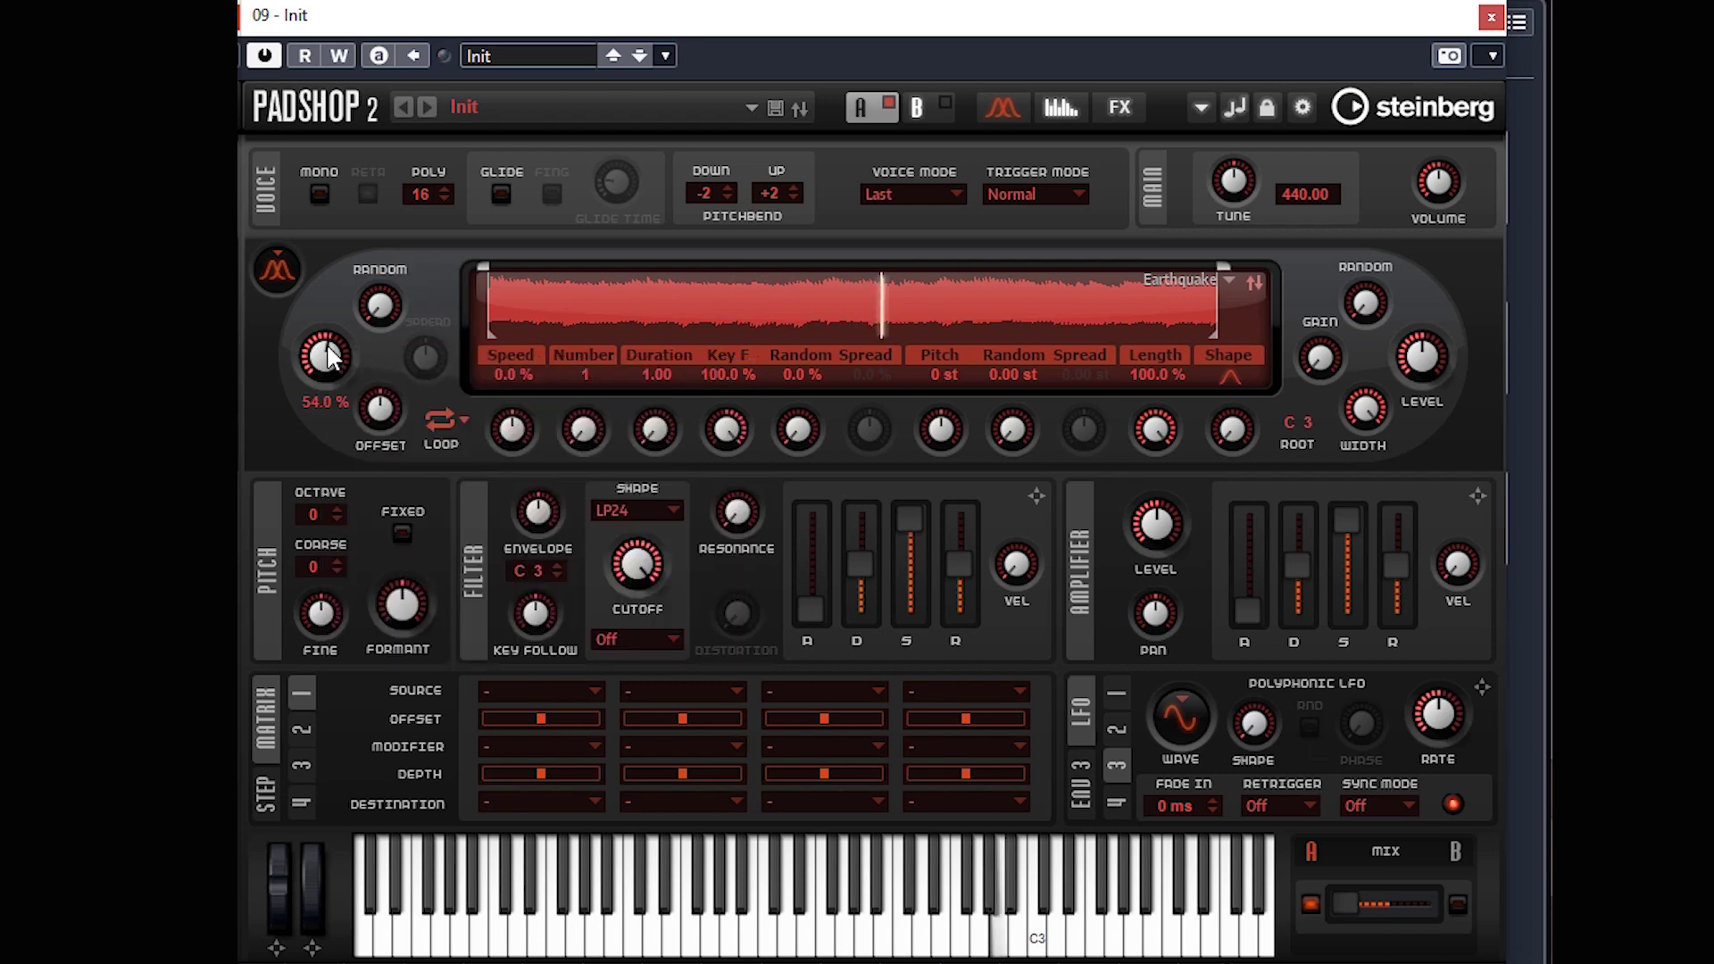
mouse_move(328, 353)
mouse_down()
mouse_move(314, 405)
mouse_move(366, 324)
mouse_move(305, 377)
mouse_up()
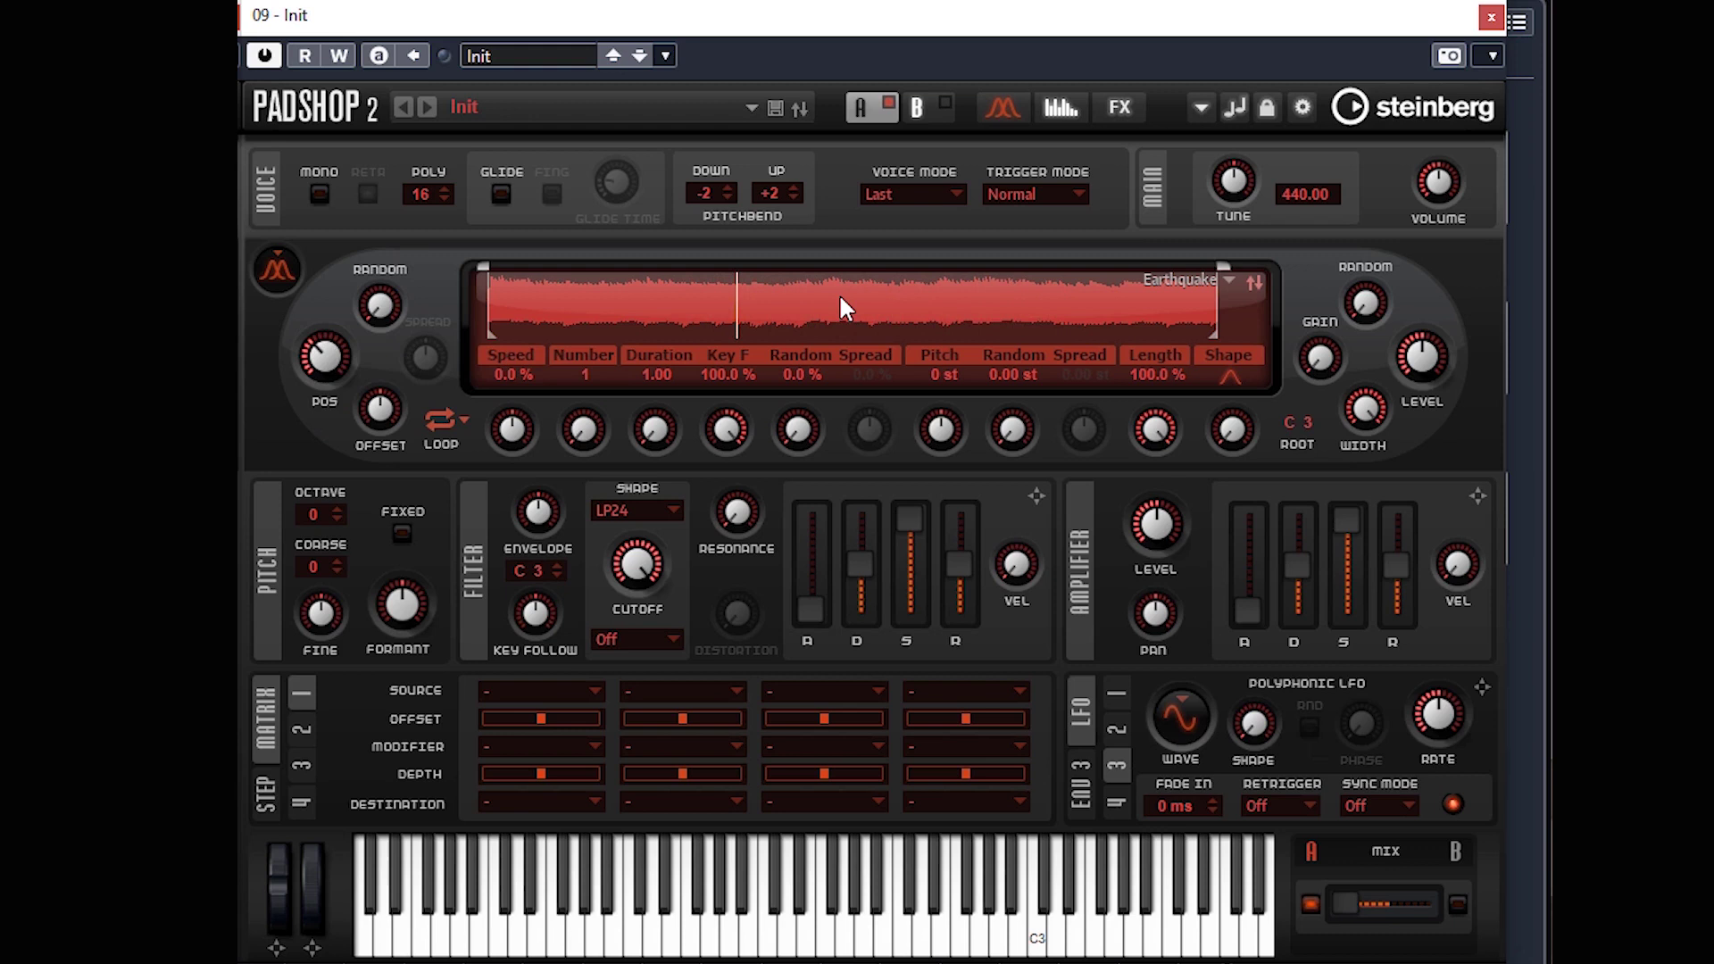
Turn on MONO retrigger and GLIDE with a longer glide time.
click(325, 203)
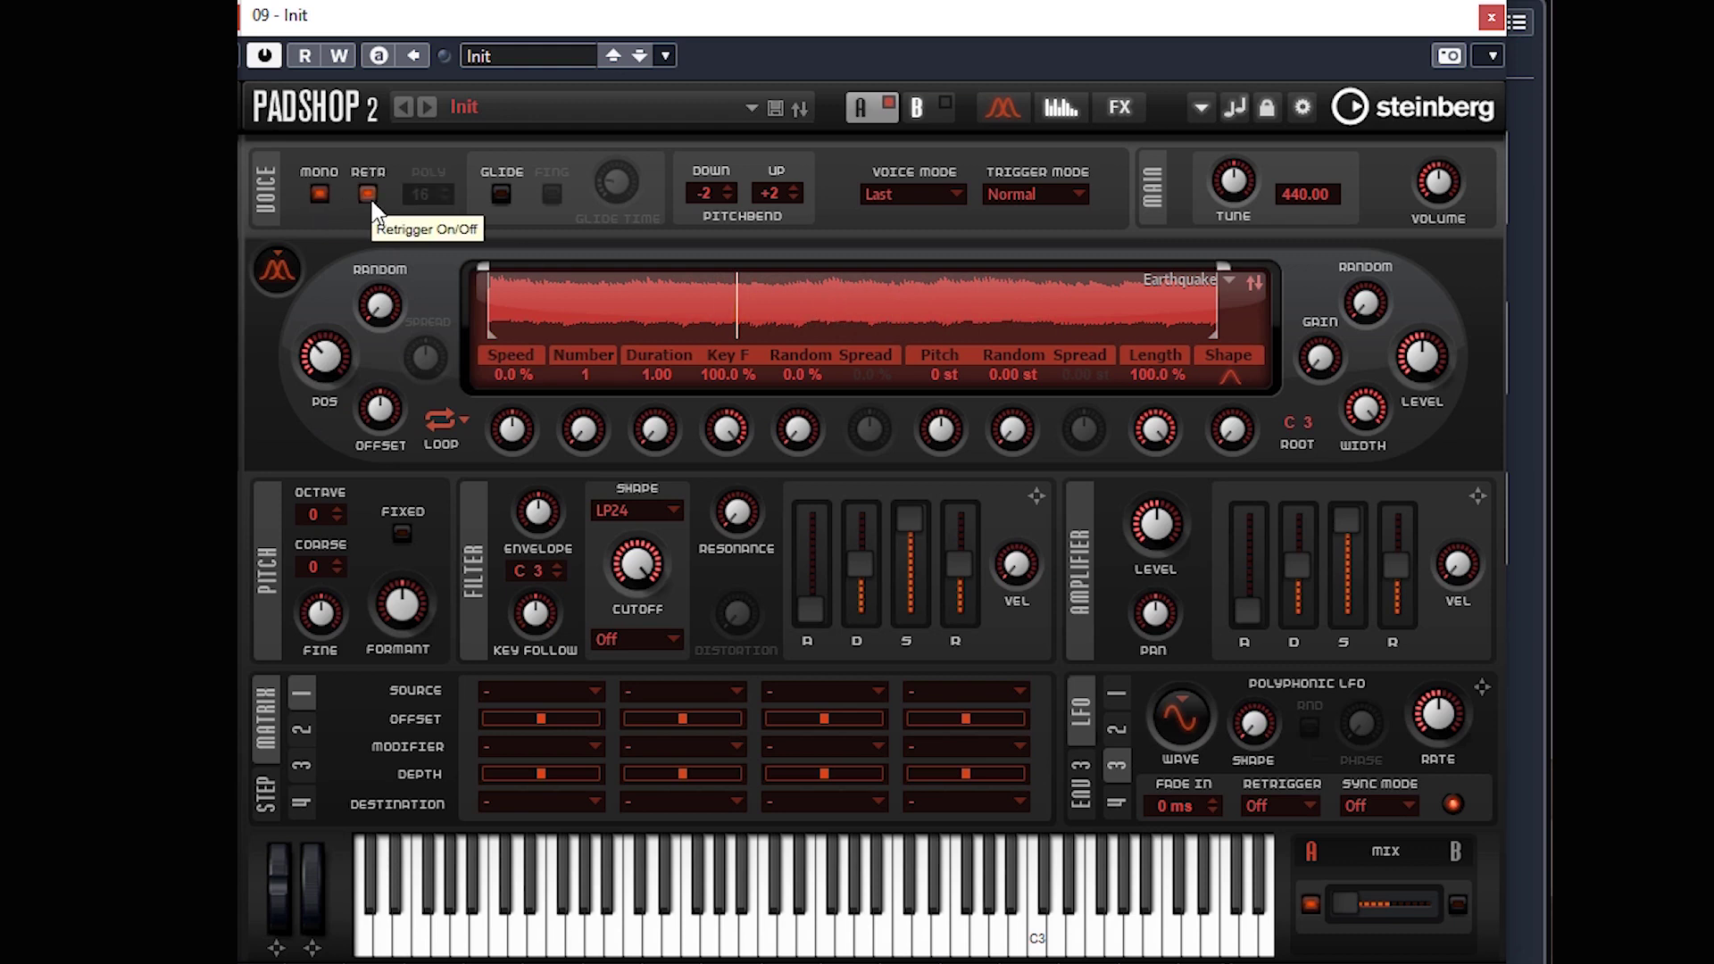
click(501, 195)
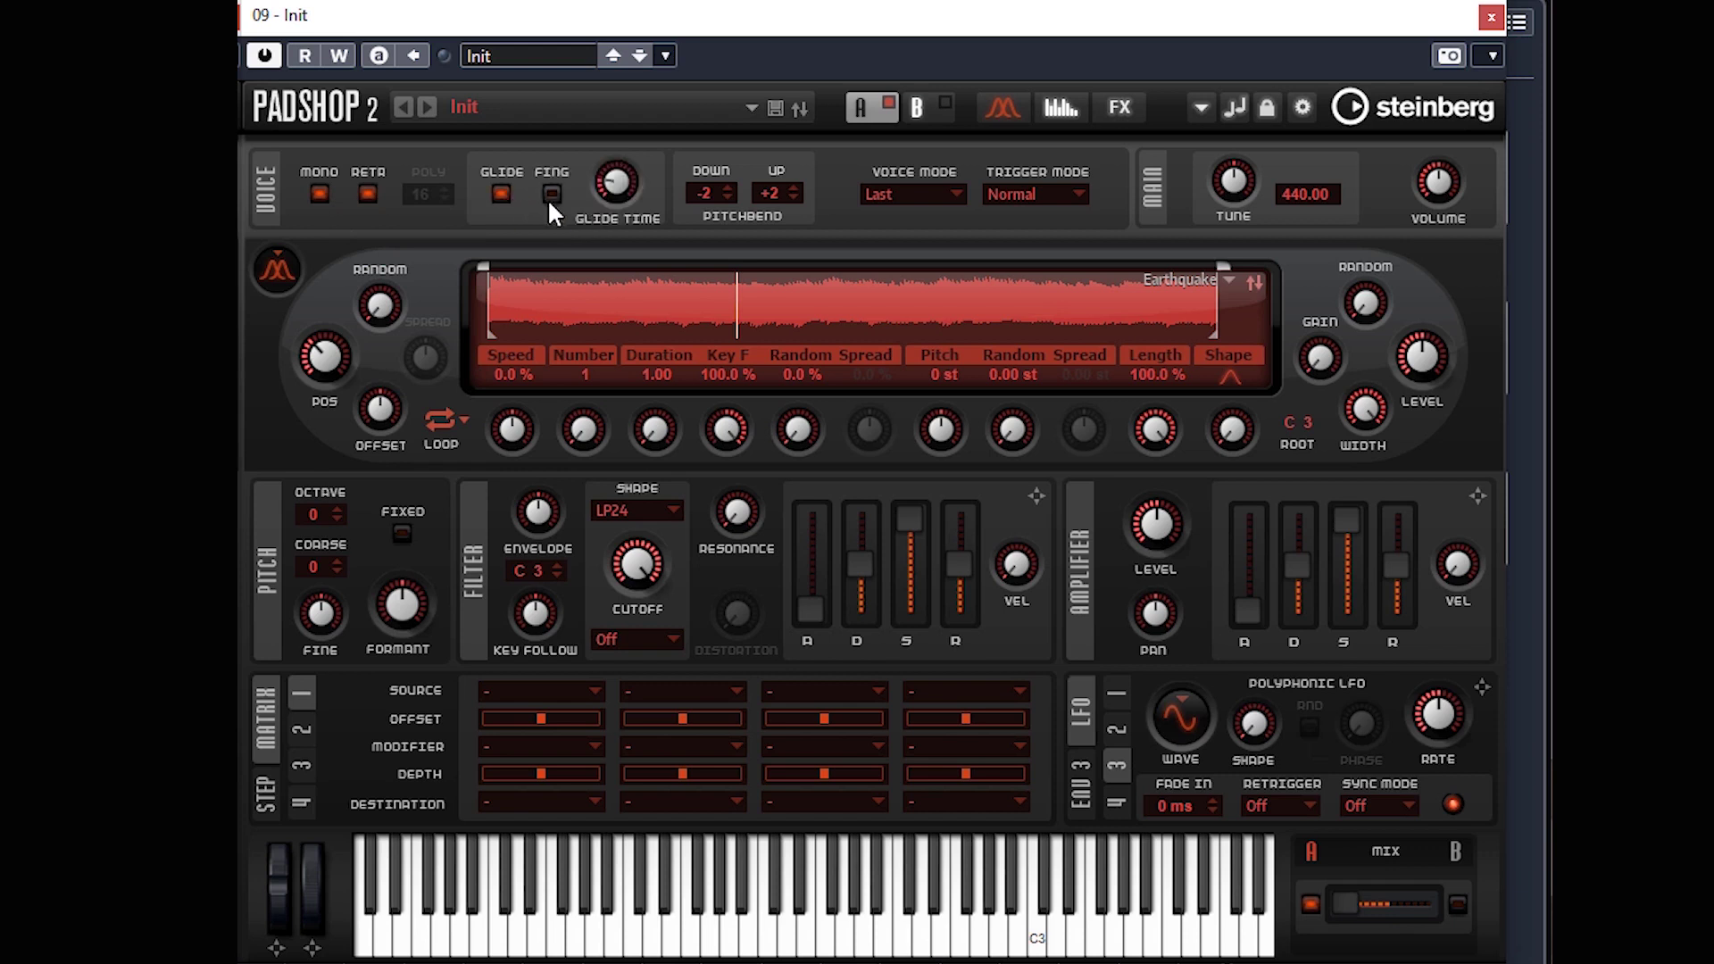
drag(630, 190, 624, 167)
Set the grain Number to 6 and the grain Duration to 16.00.
drag(586, 422, 627, 285)
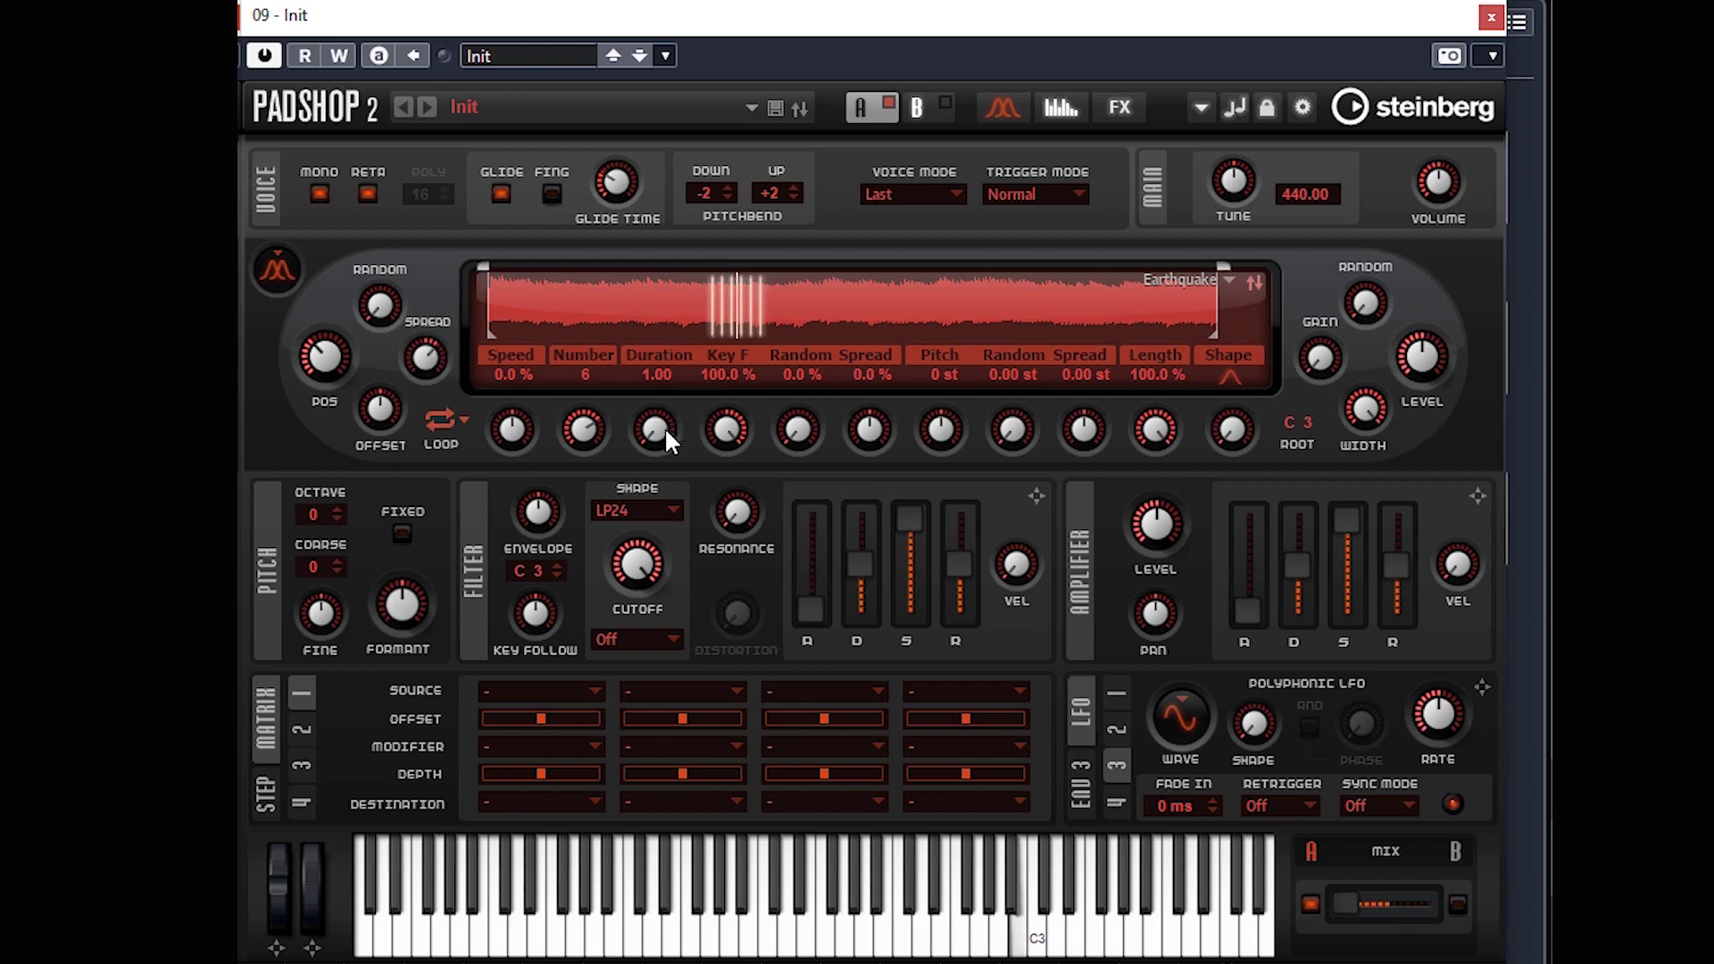
drag(662, 438, 667, 393)
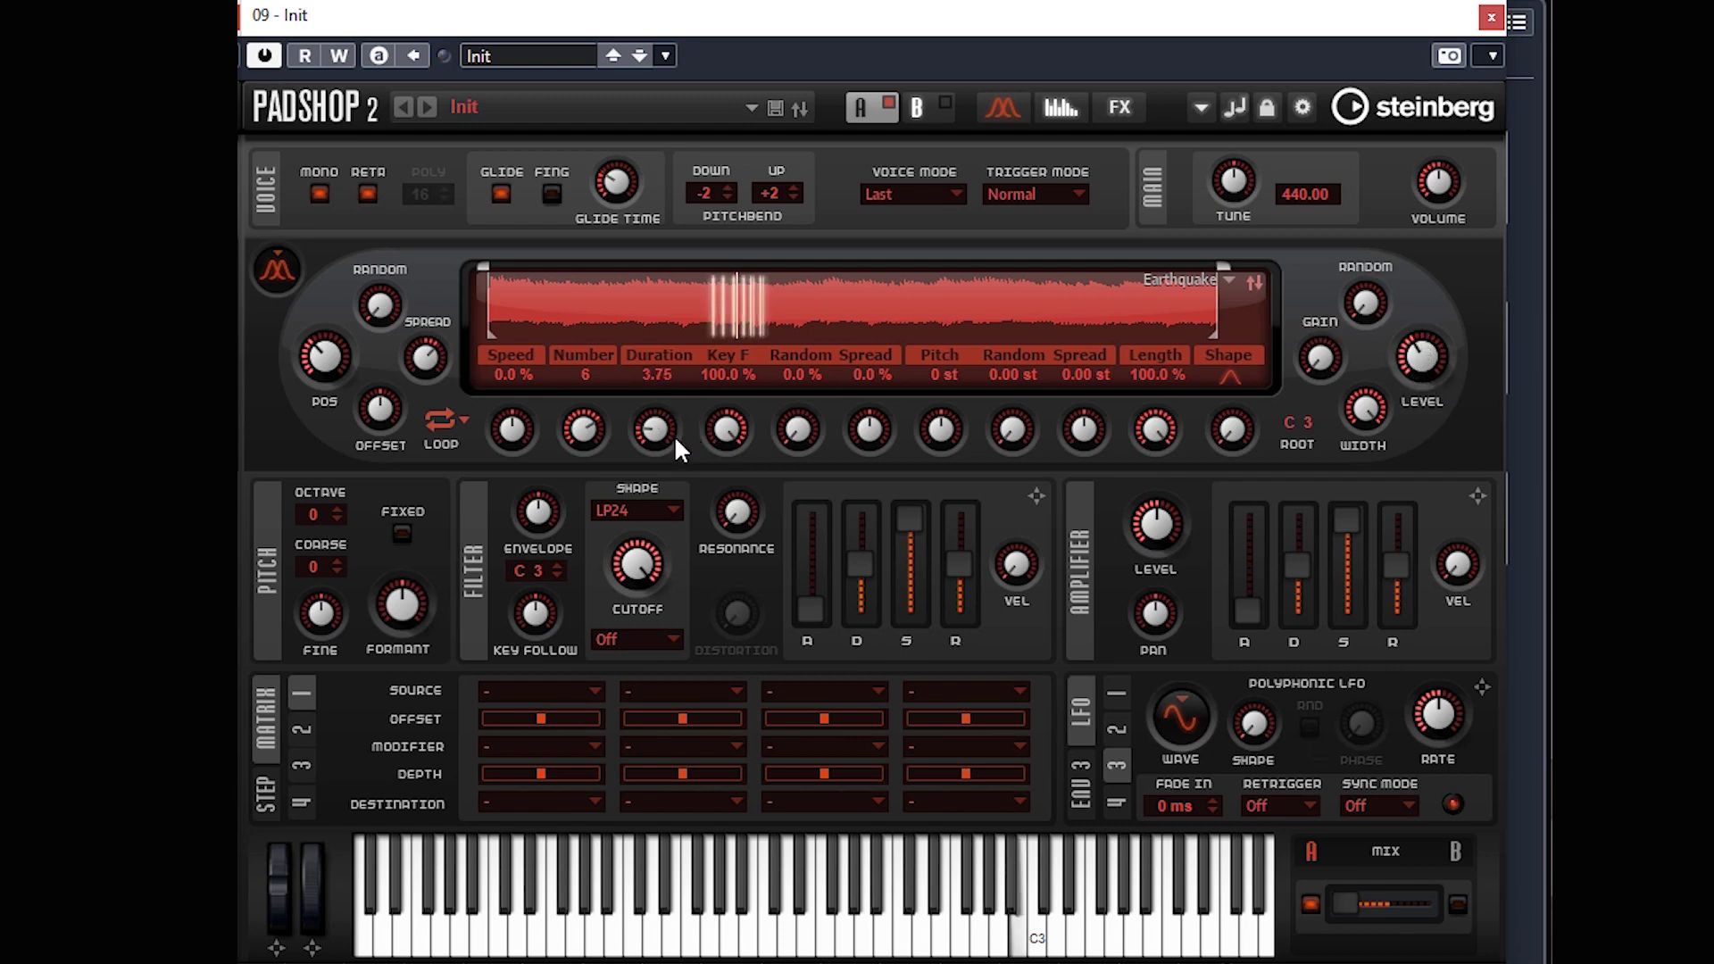
drag(655, 436, 671, 395)
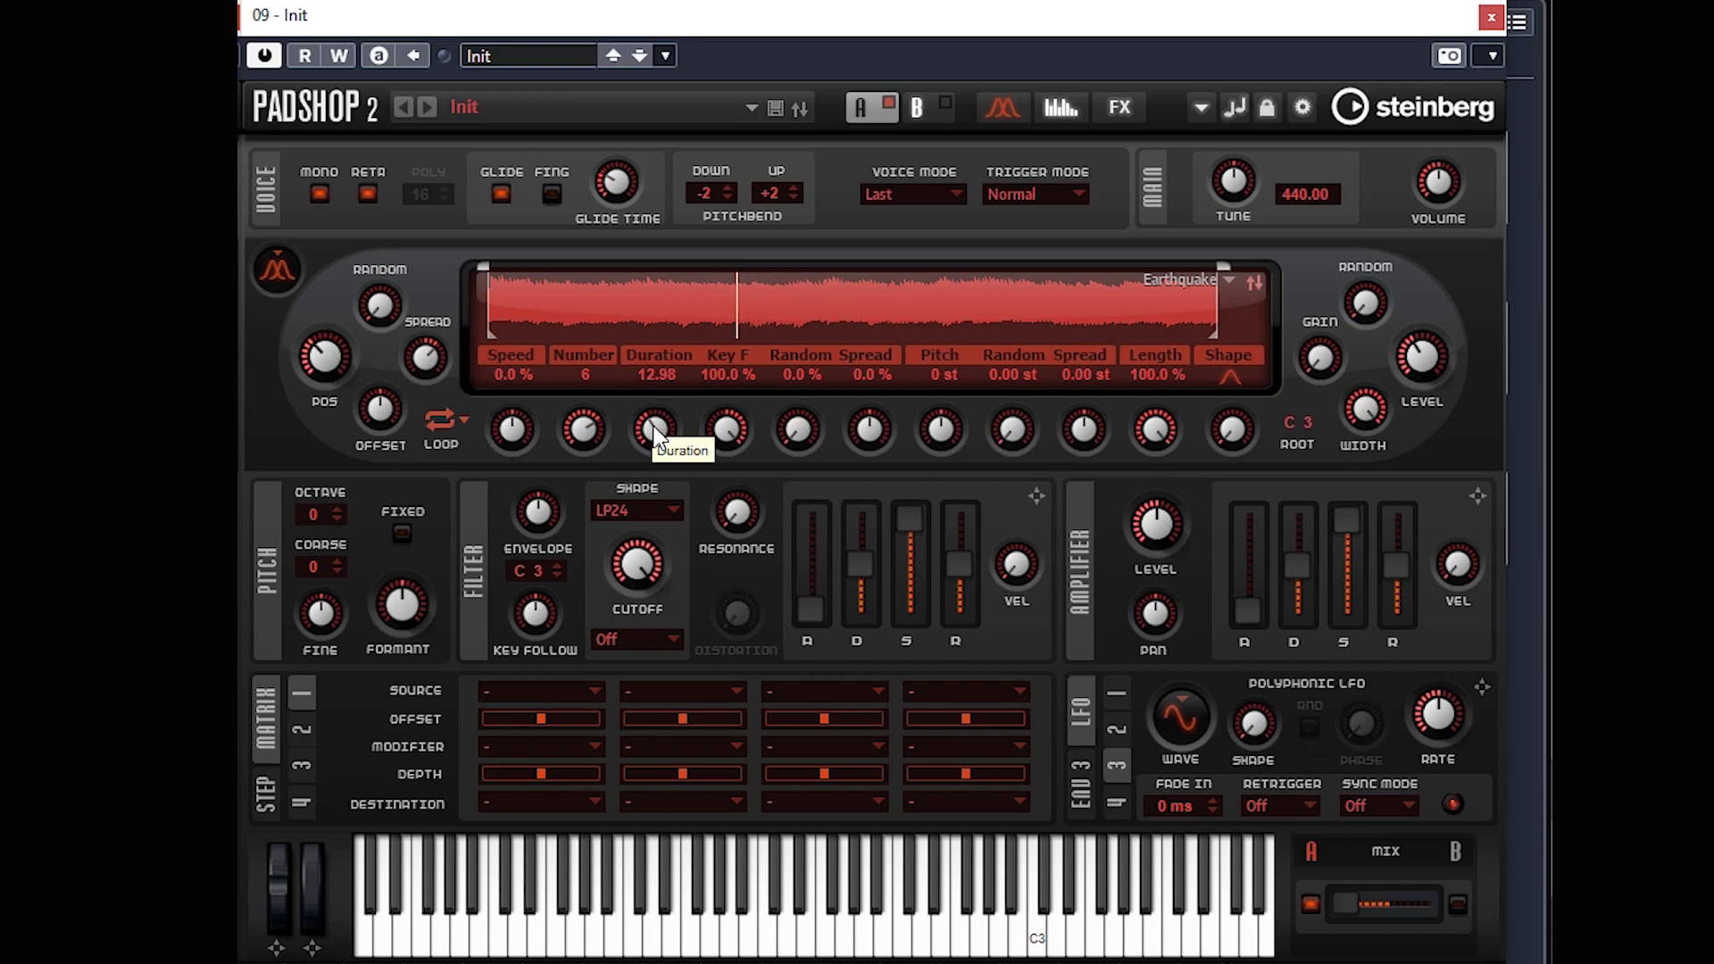
drag(655, 433, 662, 384)
Raise layer A two octaves, set formant to about -13.20 %, and amplifier release to 471 ms.
click(336, 510)
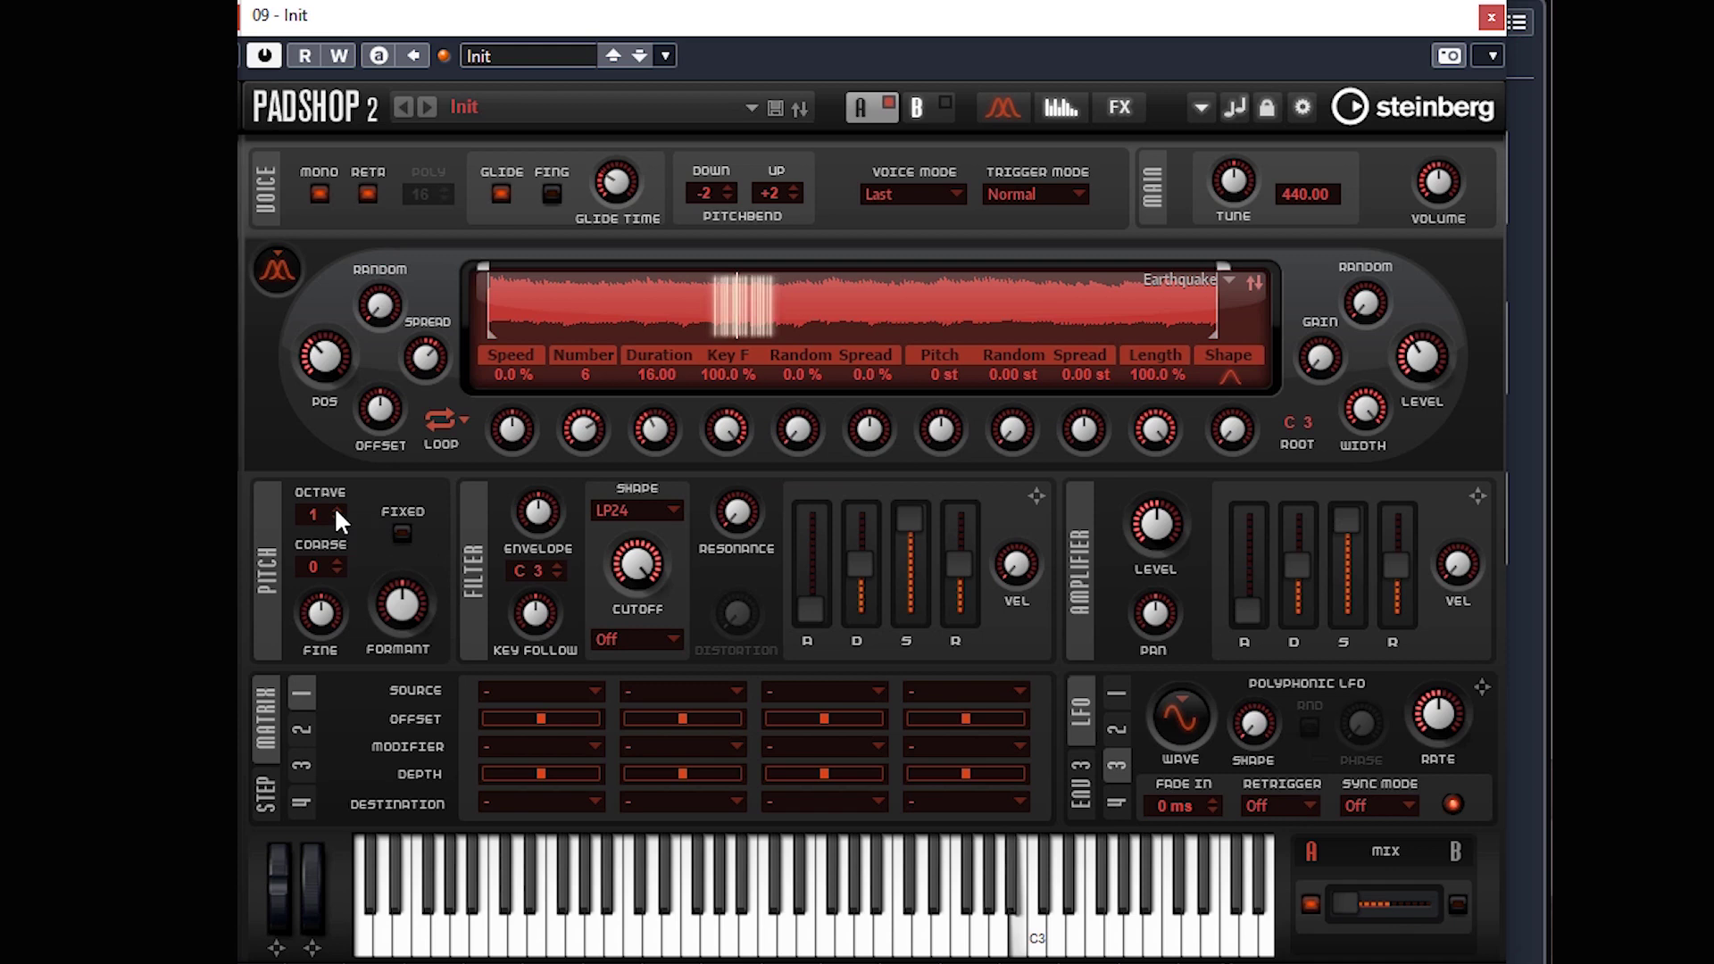
click(337, 510)
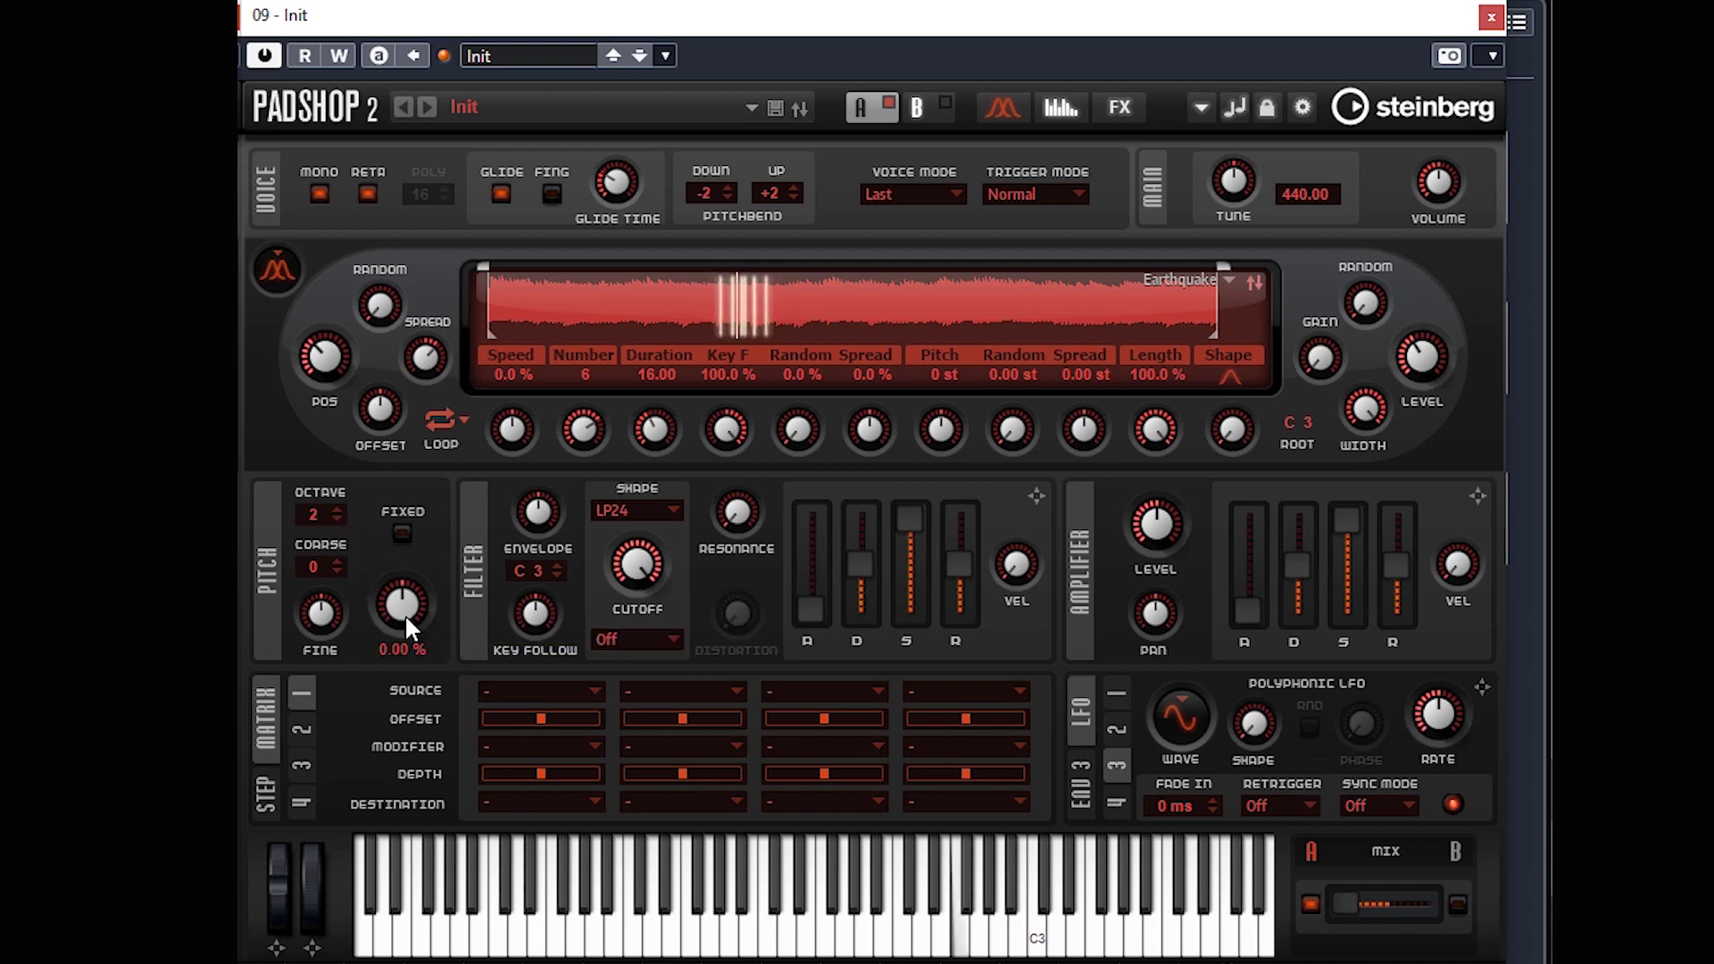
mouse_move(404, 613)
mouse_down()
mouse_move(389, 656)
mouse_move(413, 570)
mouse_move(389, 621)
mouse_up()
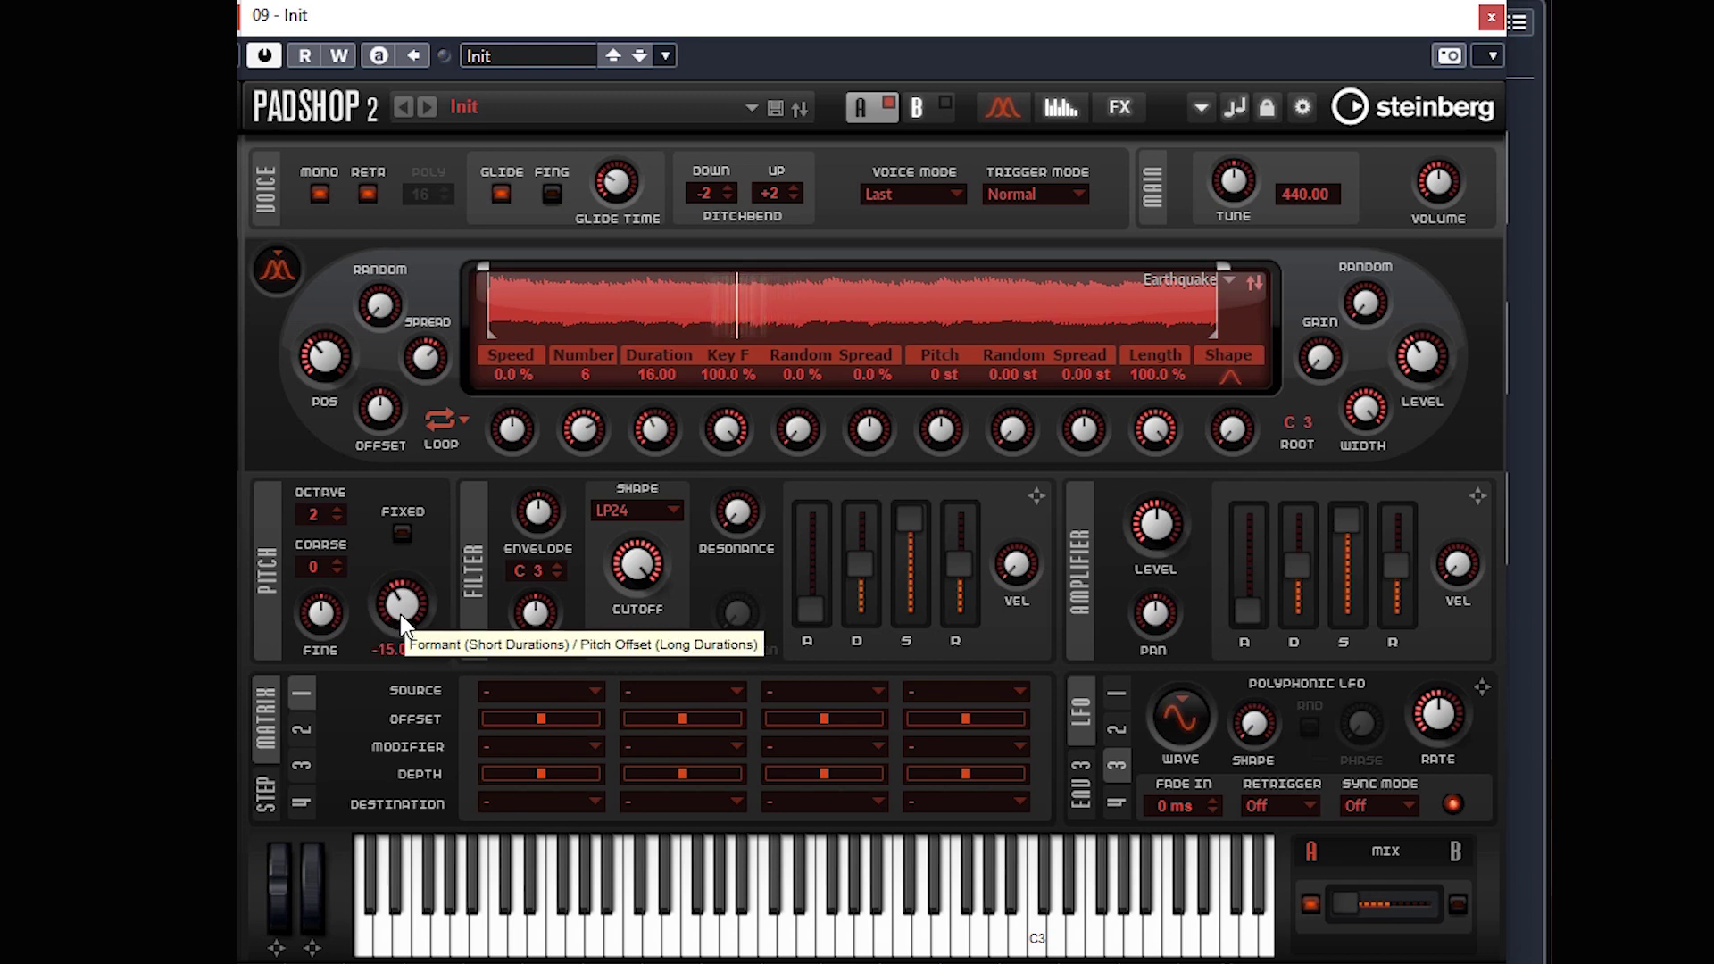
drag(400, 618, 425, 593)
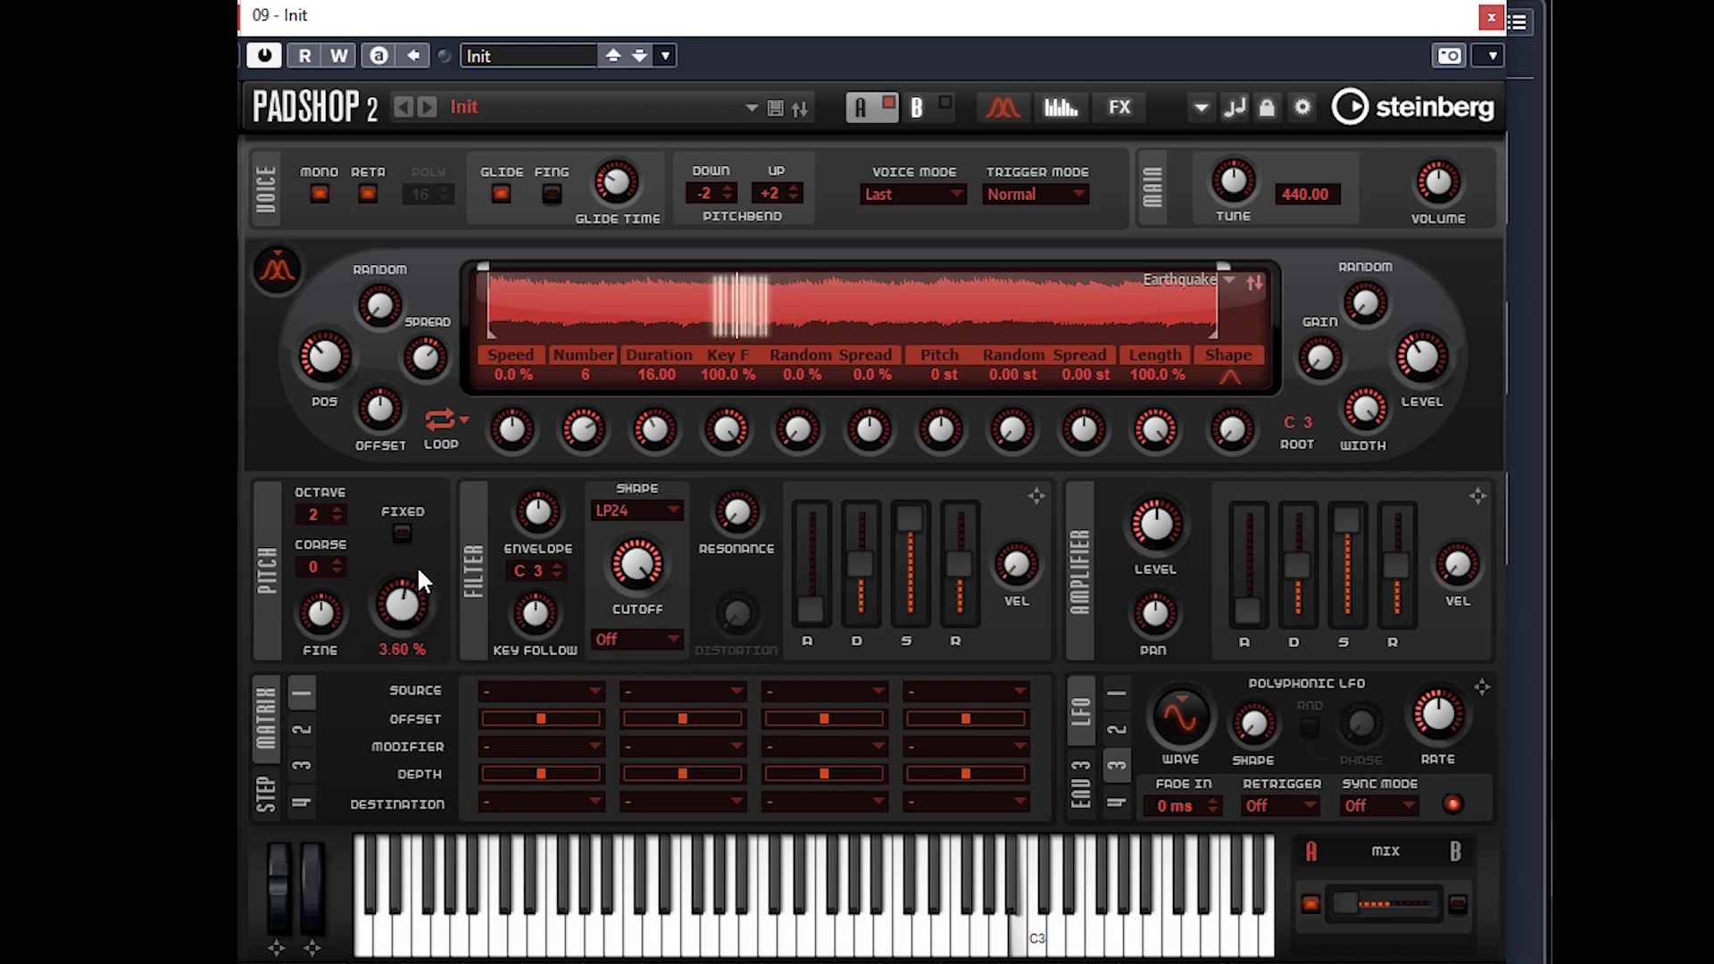
scroll(398, 586, down, 10)
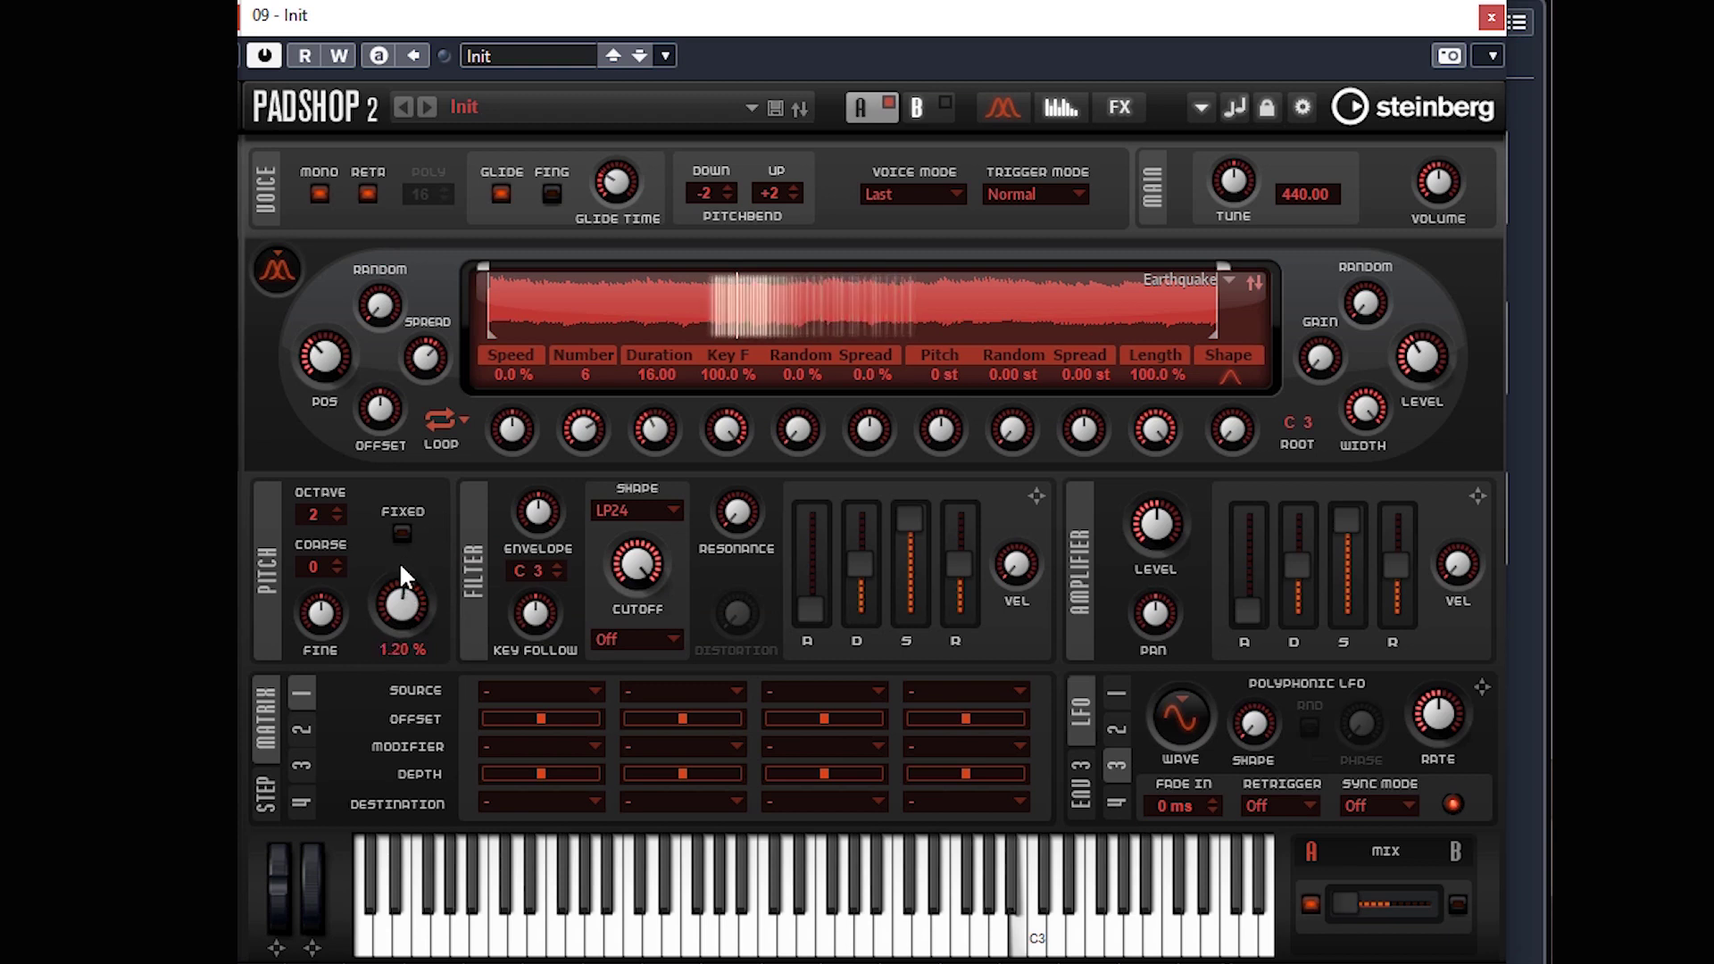
scroll(398, 586, down, 3)
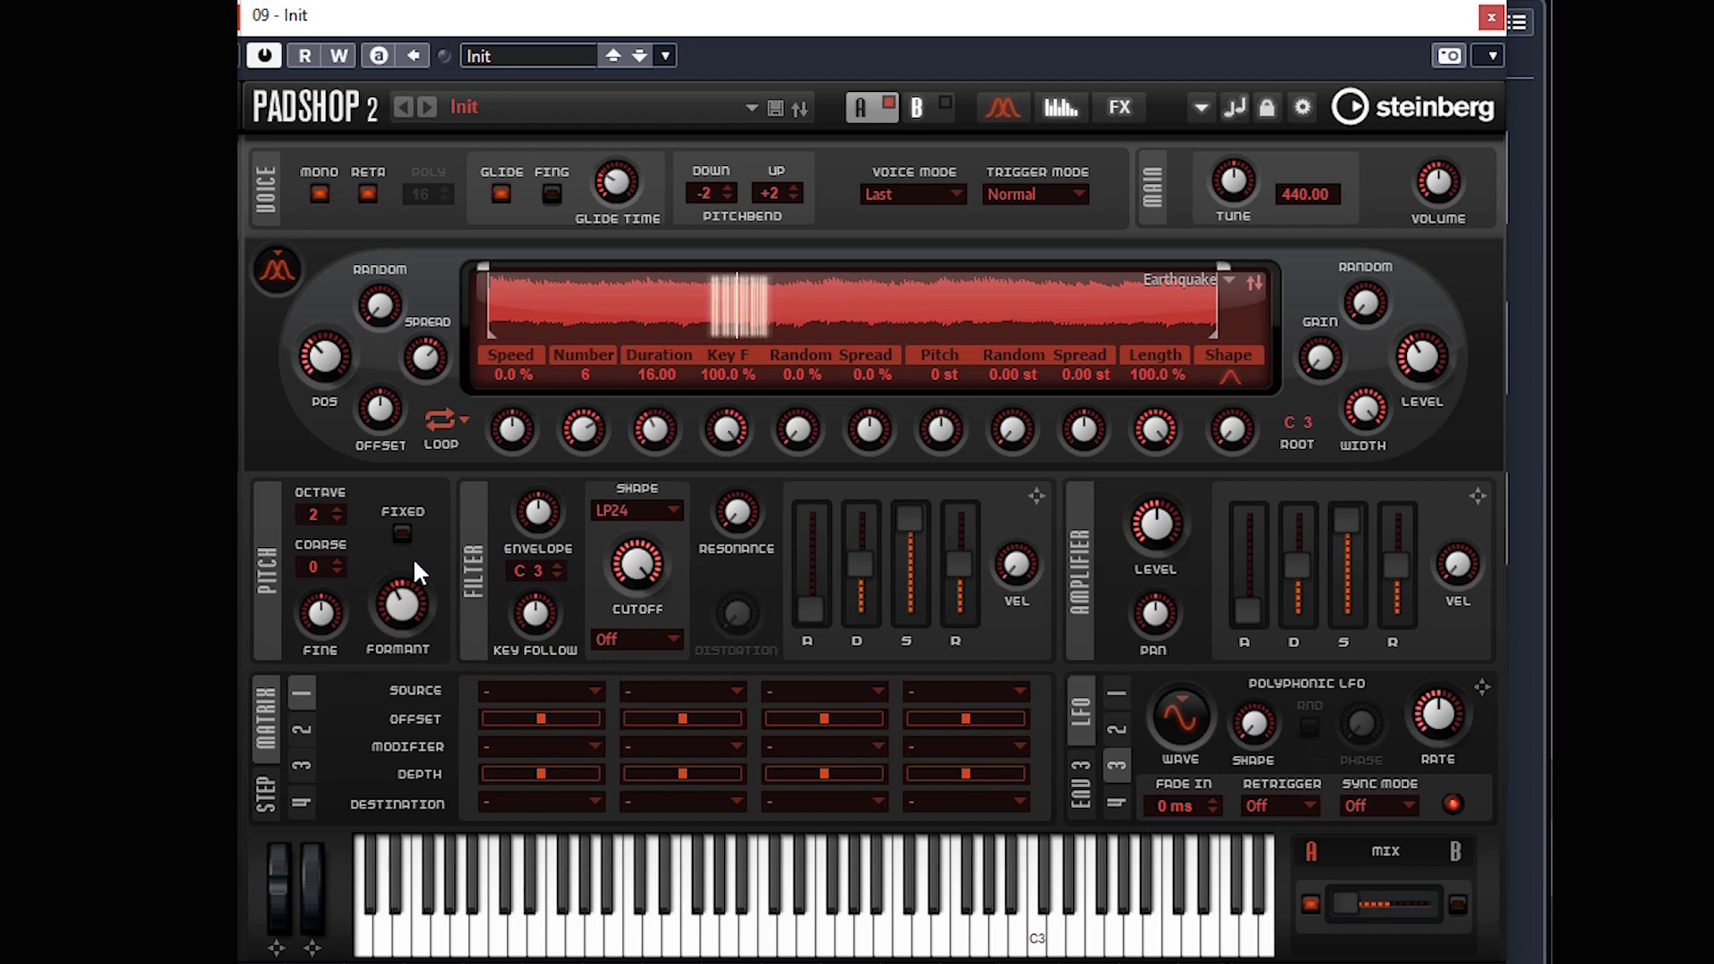
scroll(1401, 573, down, 2)
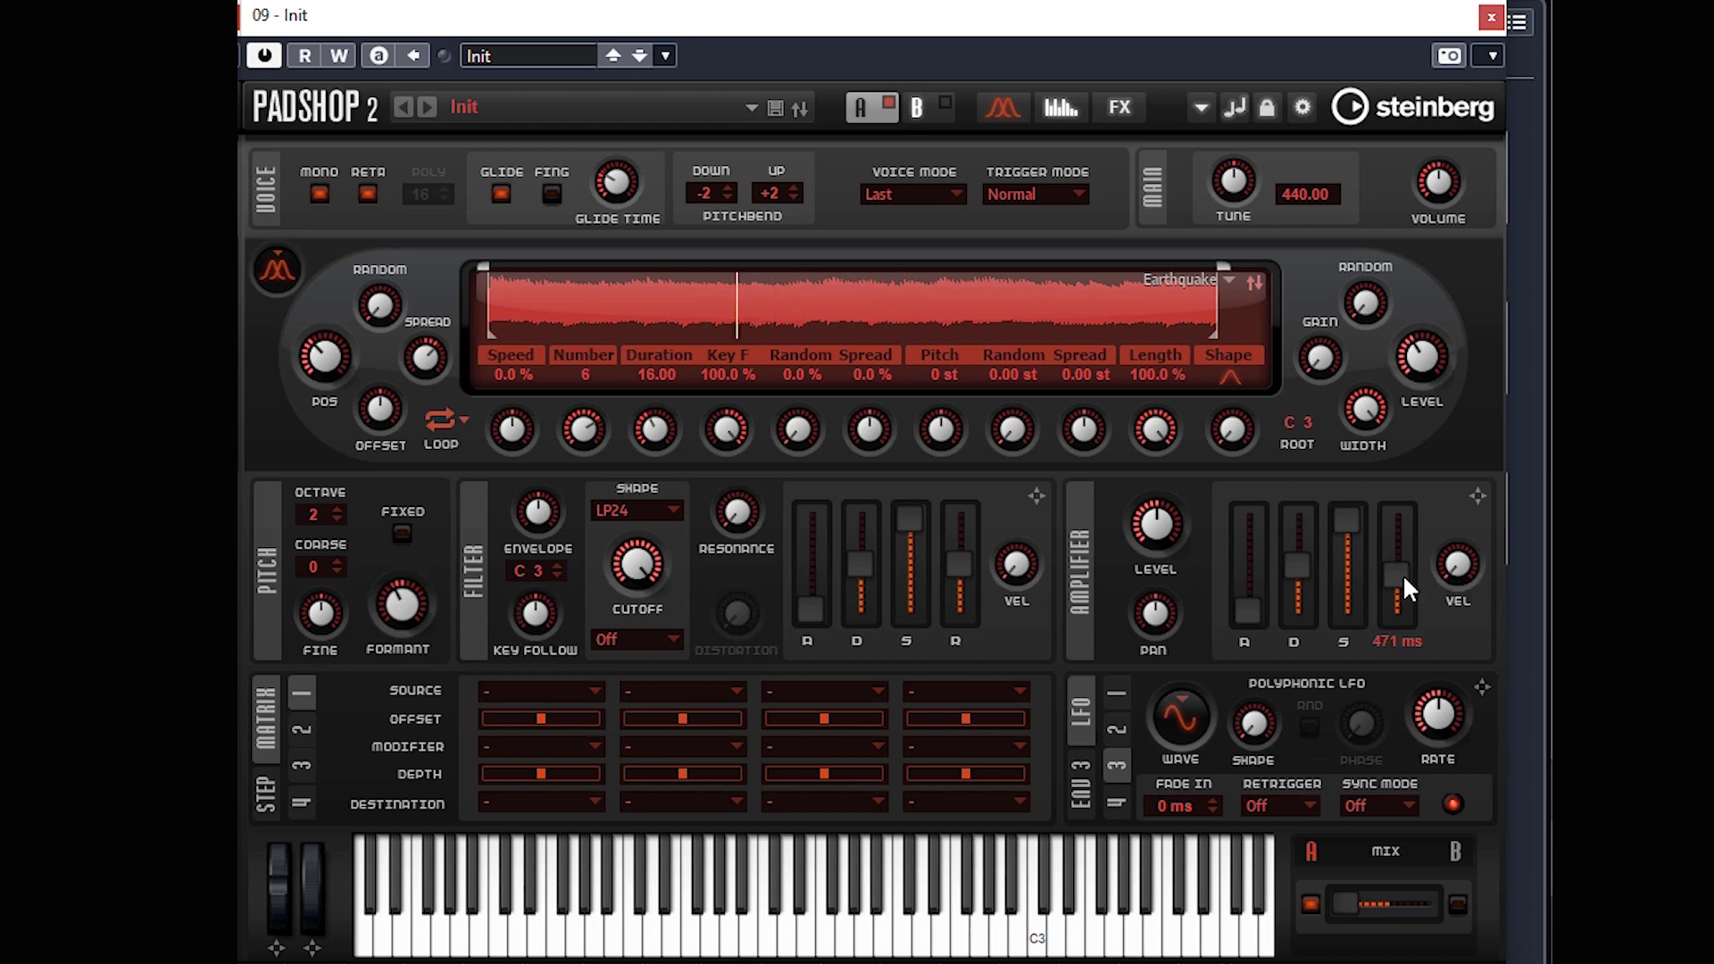
Enter a -30.00 % formant, drop filter envelope sustain to 0 %, and lower cutoff to about 4.5 kHz.
click(397, 650)
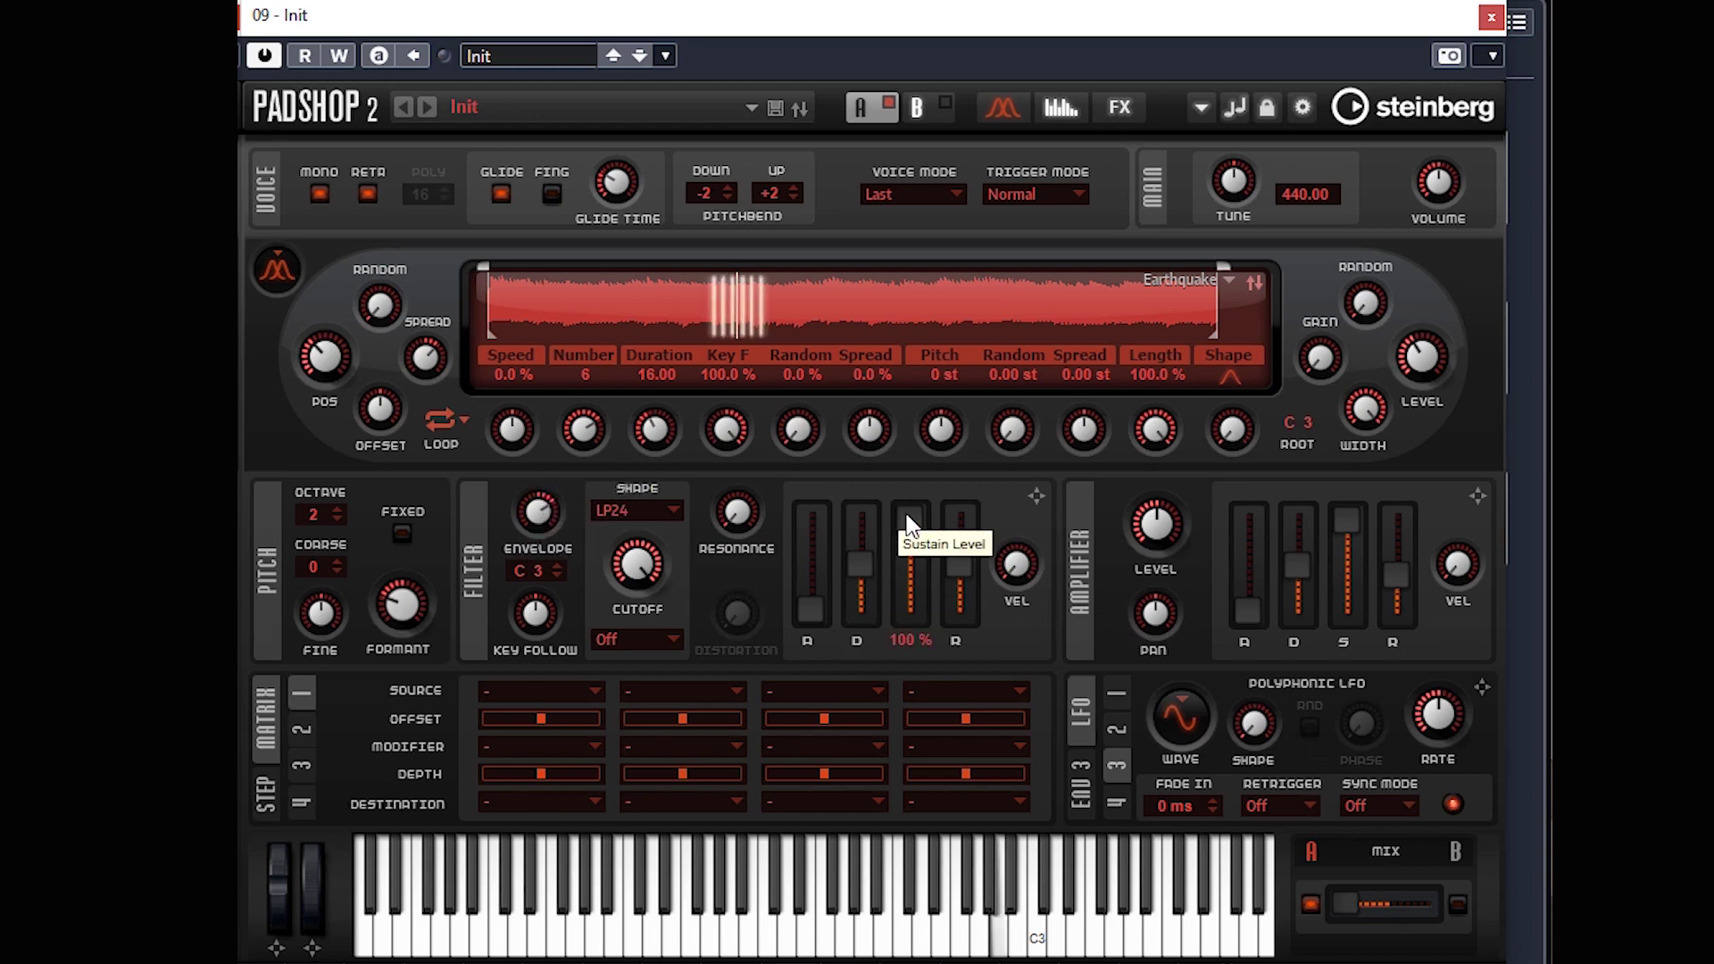
drag(911, 527, 861, 598)
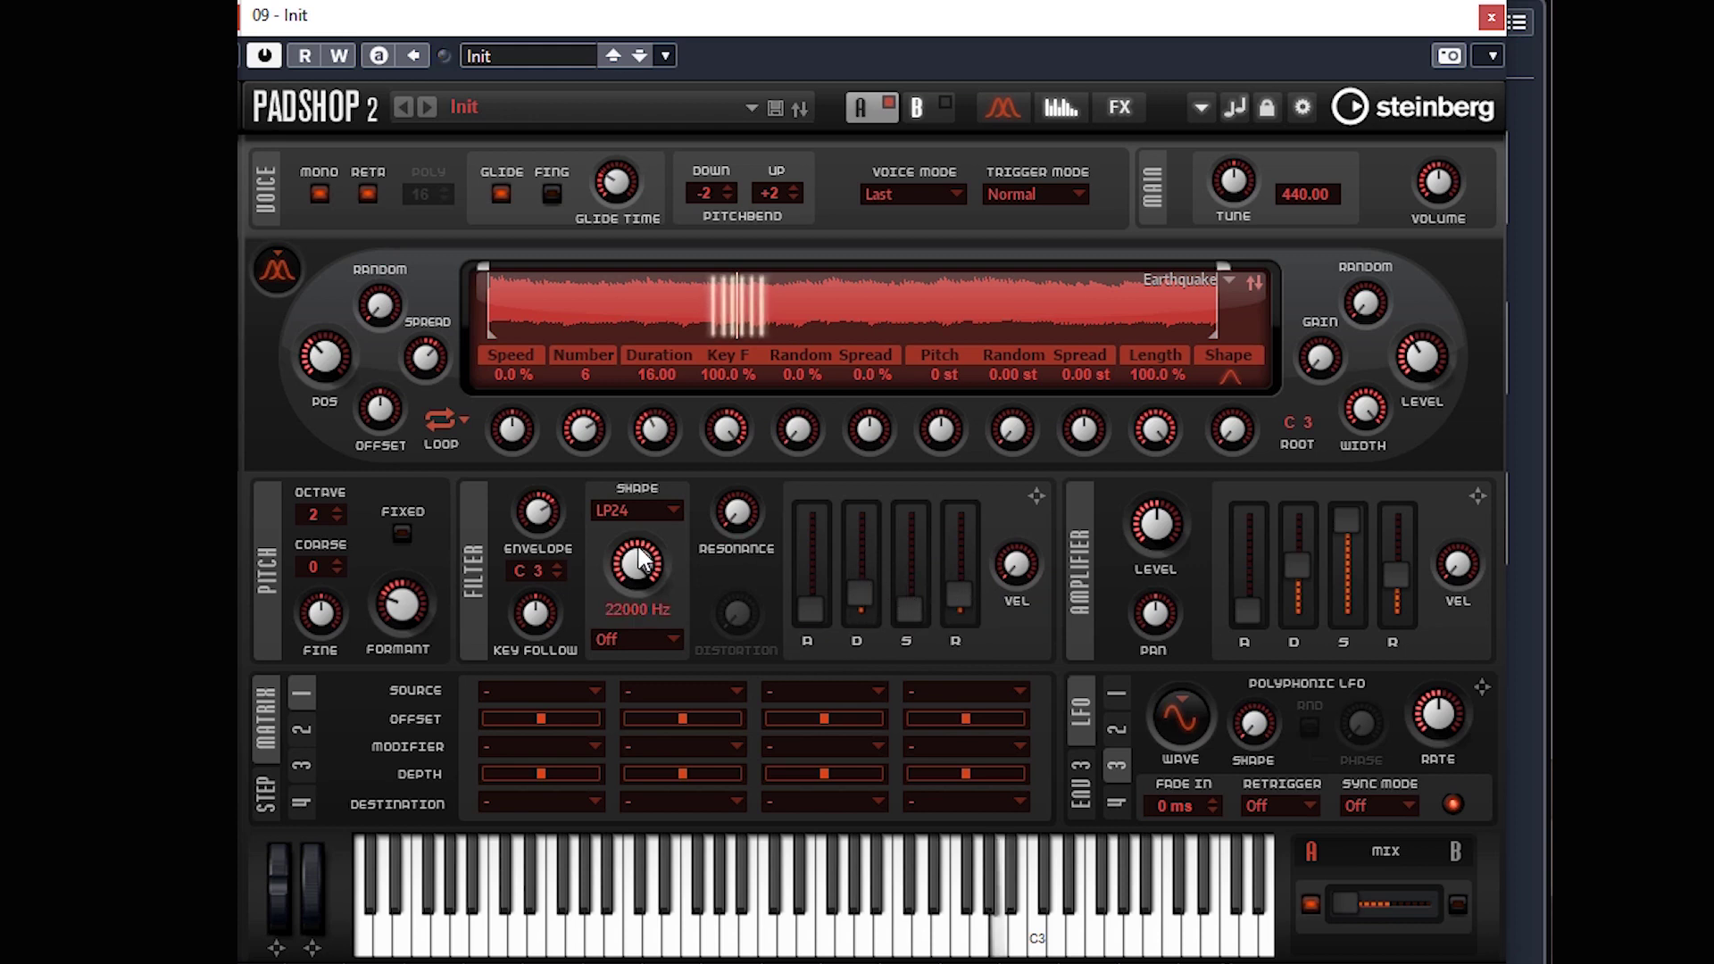
drag(613, 619, 623, 586)
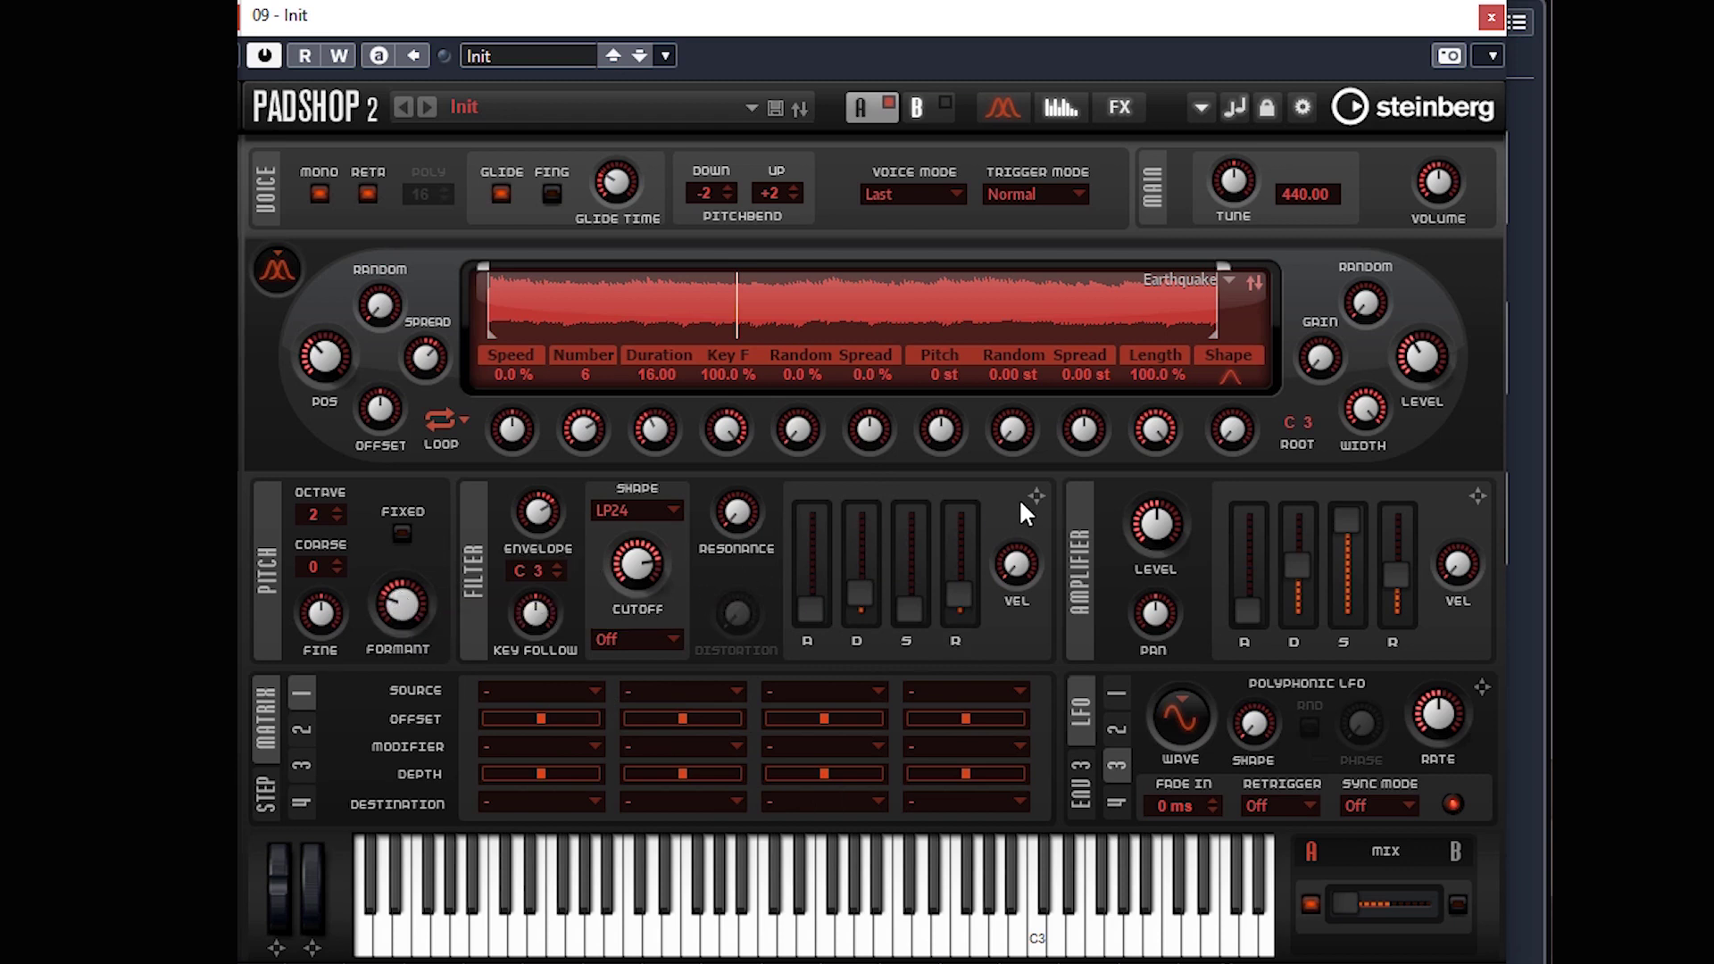
Route Filter Env to Grain Formant in matrix slot 1 and set filter decay to about 2307 ms.
drag(1036, 496, 401, 607)
mouse_move(870, 577)
mouse_down()
mouse_move(870, 521)
mouse_move(864, 593)
mouse_move(869, 518)
mouse_move(862, 587)
mouse_move(870, 552)
mouse_up()
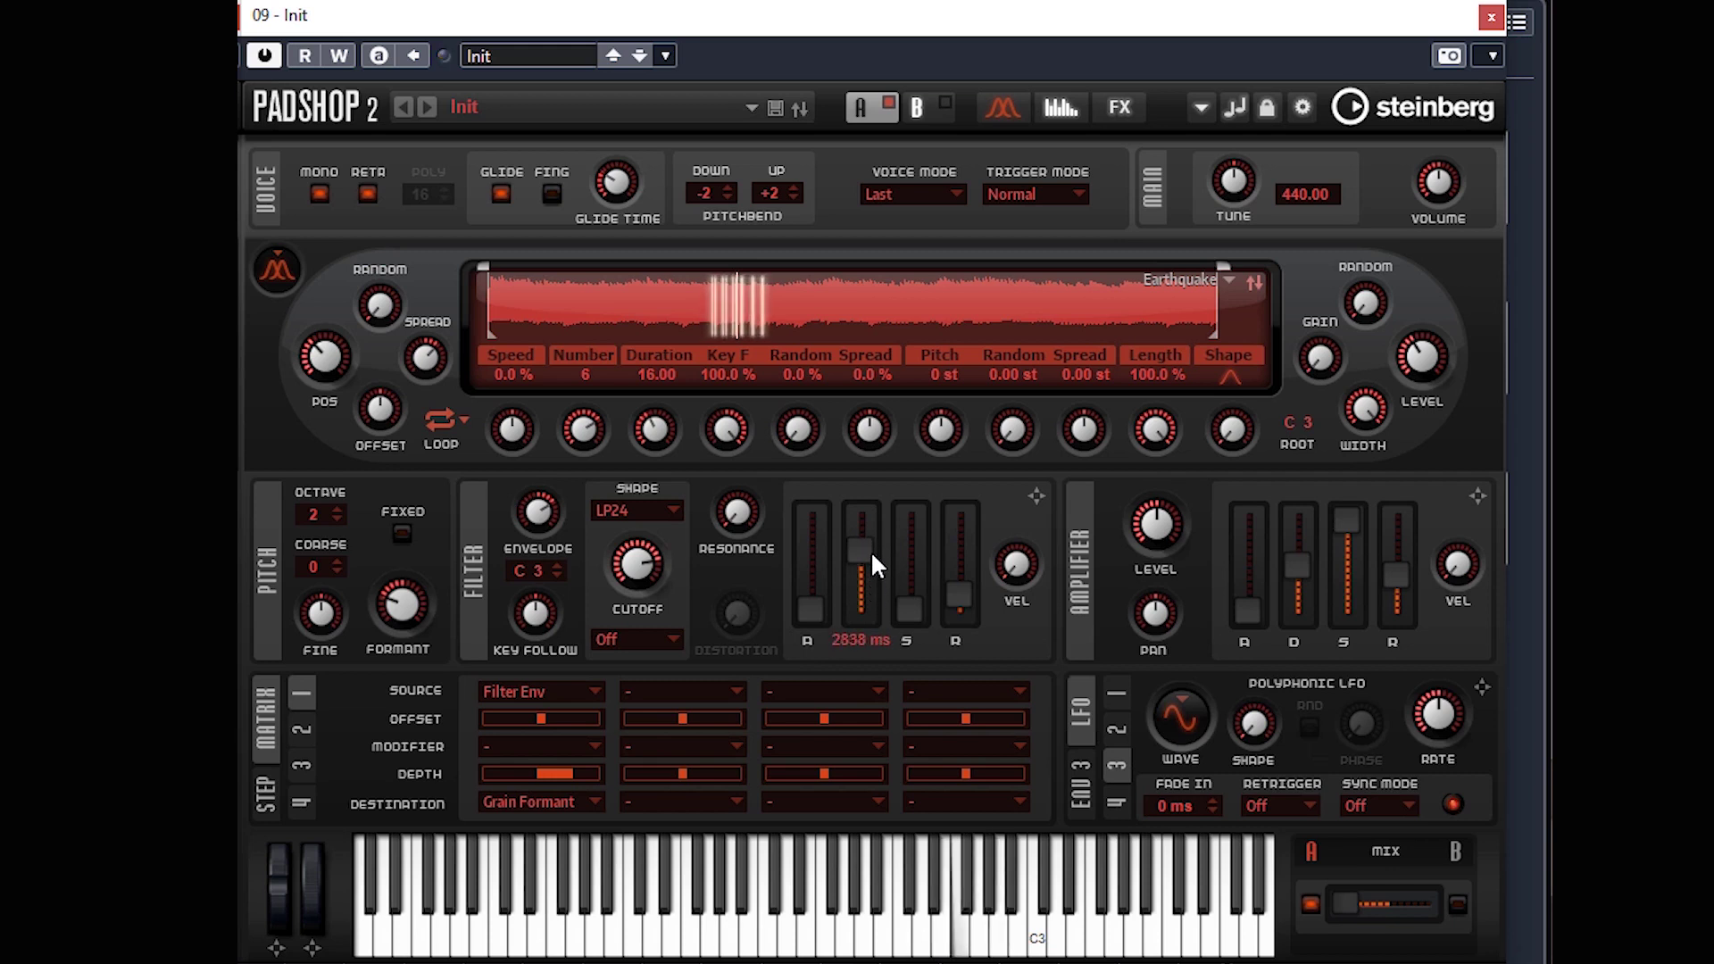
drag(870, 550, 877, 561)
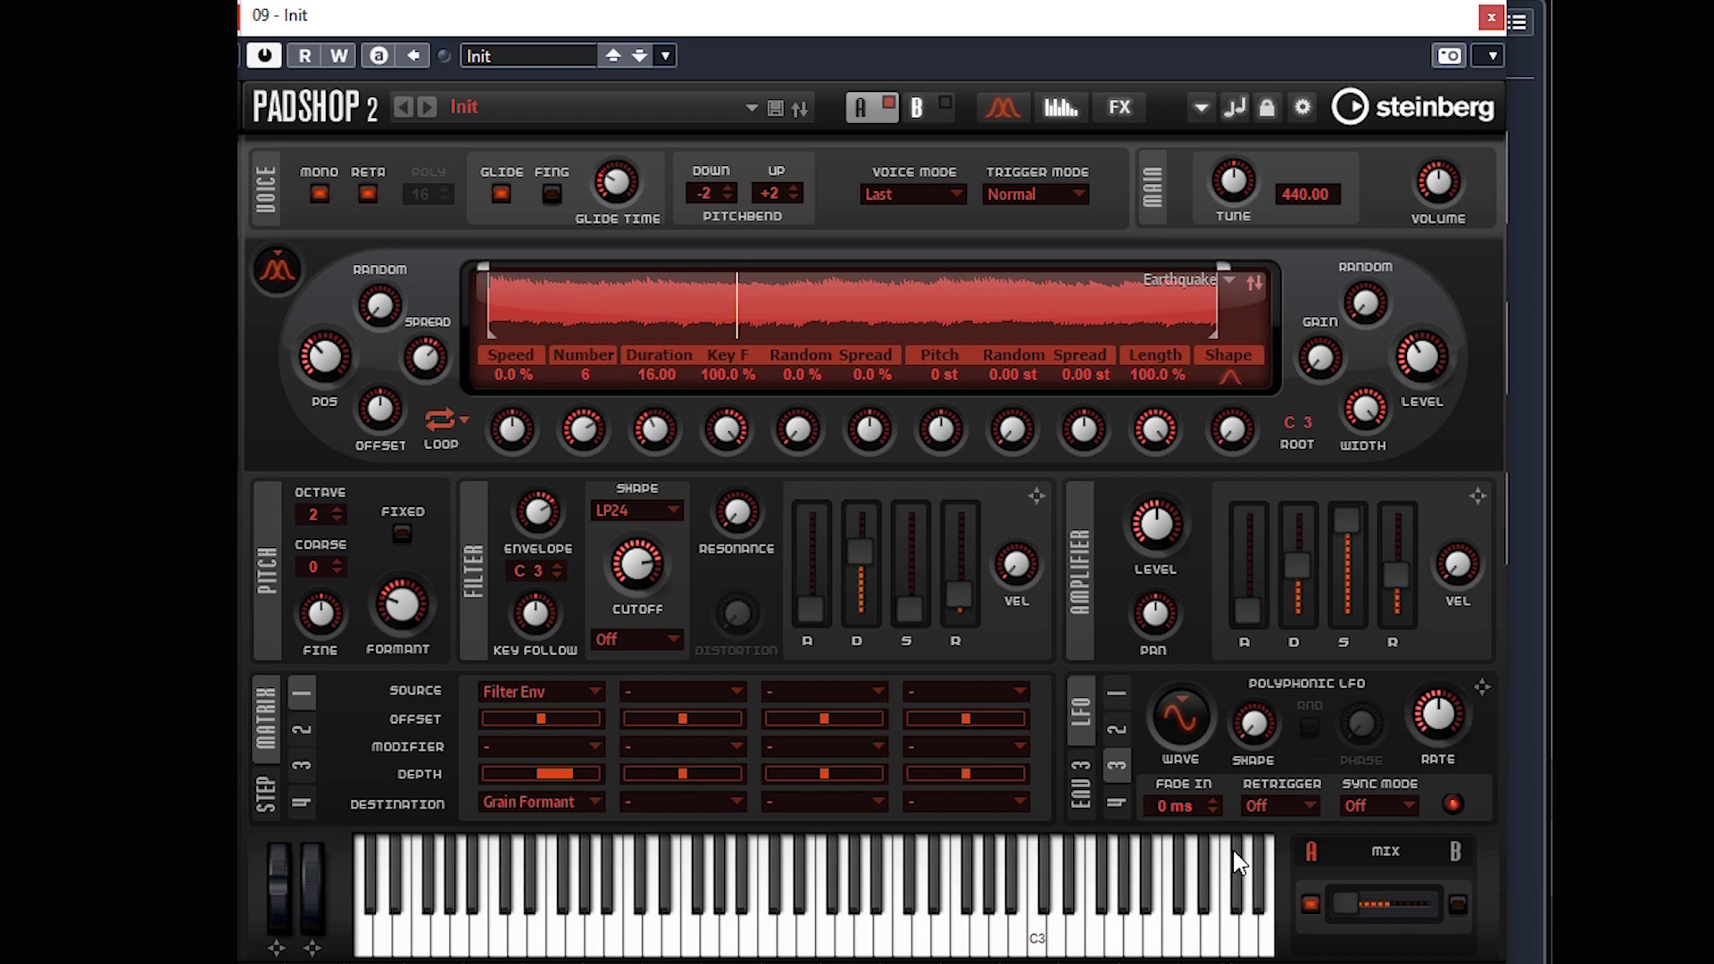
Send LFO 1 to Pitch in slot 2 via Mod Wheel, with 7.77 Hz rate and 0.45 depth.
click(1119, 689)
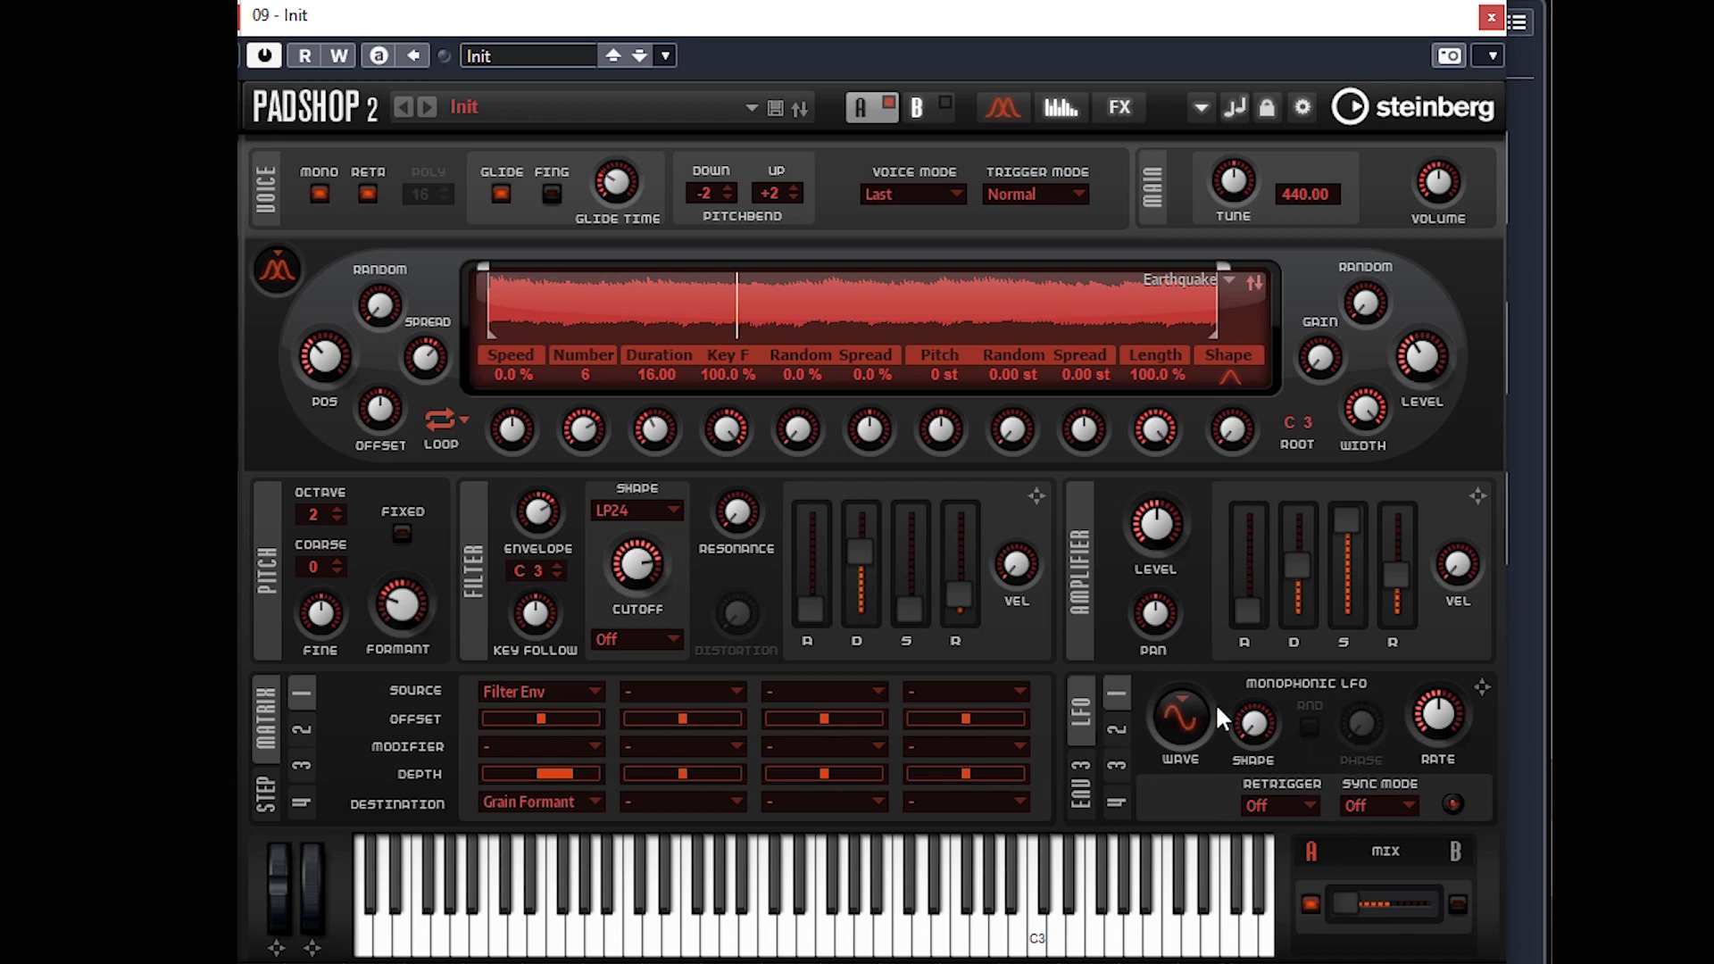
drag(1481, 682, 319, 559)
click(703, 746)
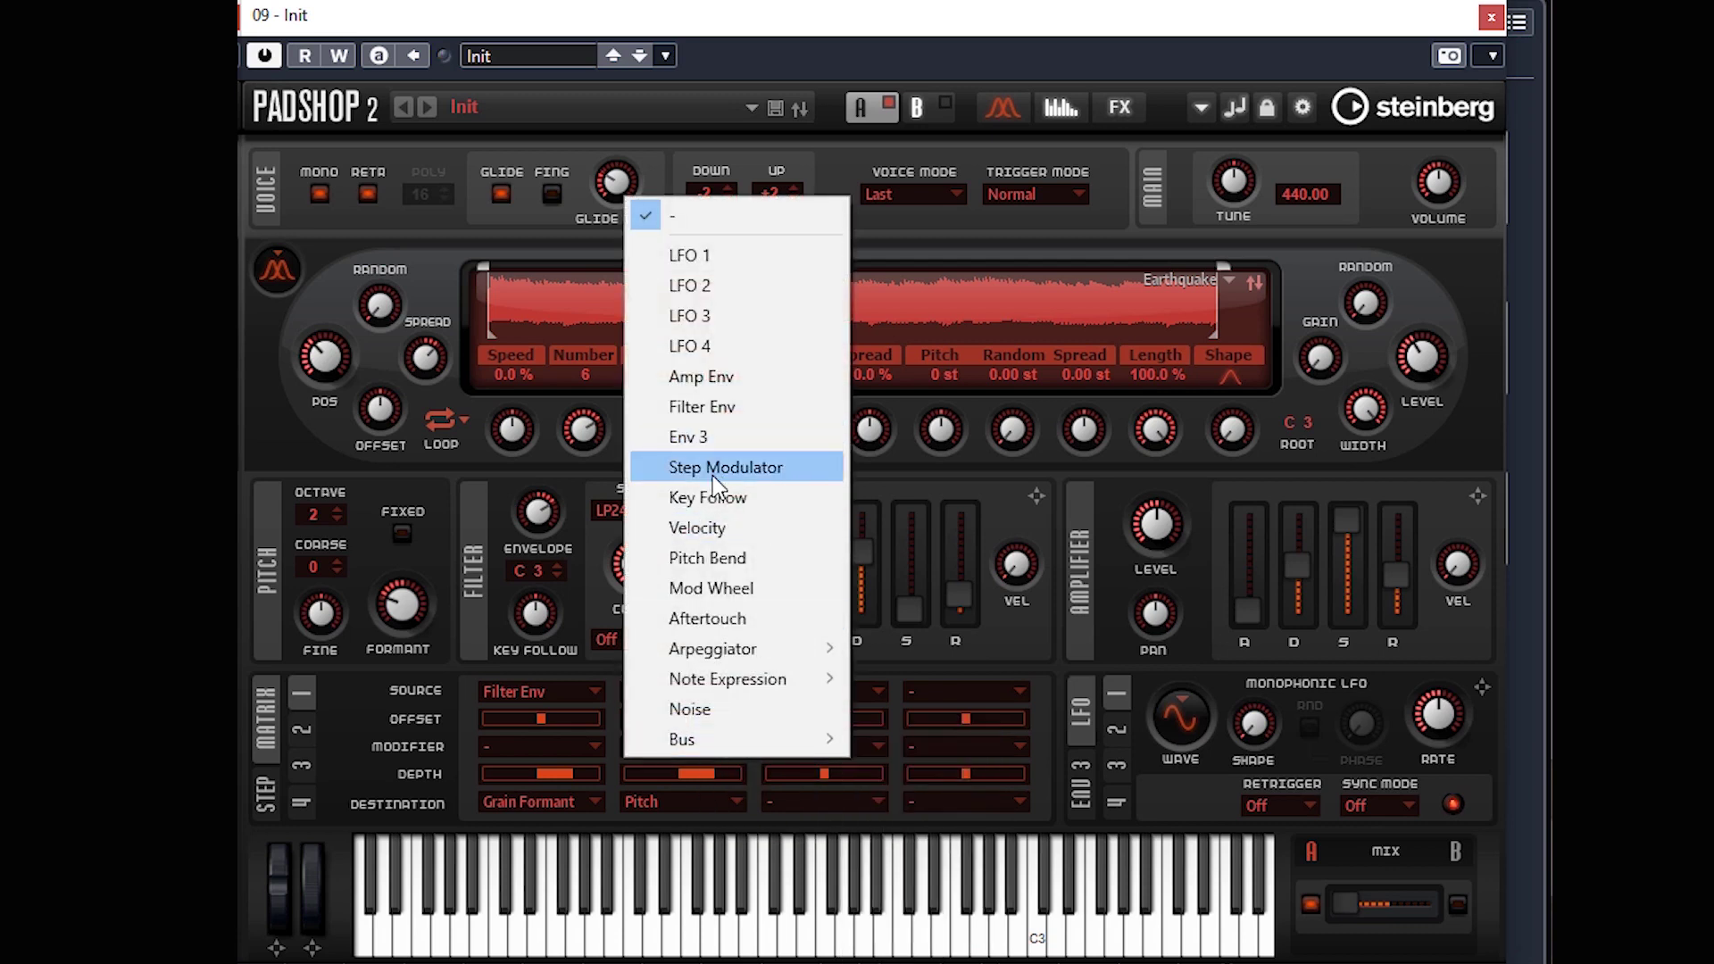
click(712, 591)
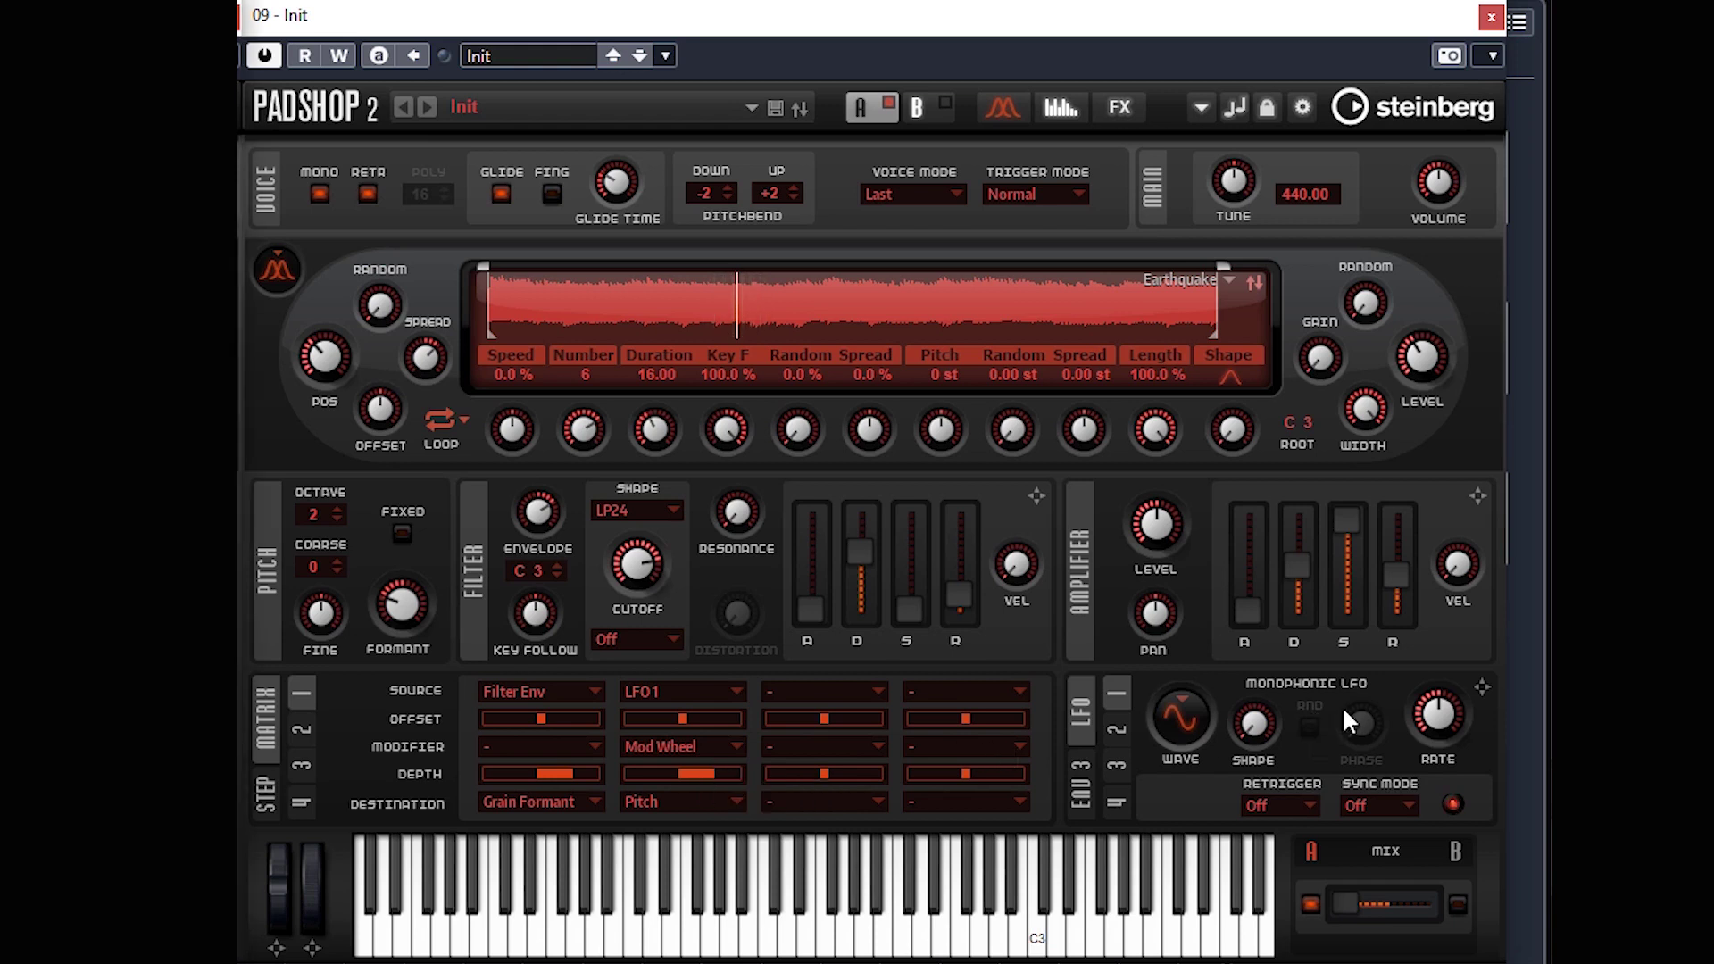
mouse_move(1458, 716)
drag(1445, 674, 1443, 721)
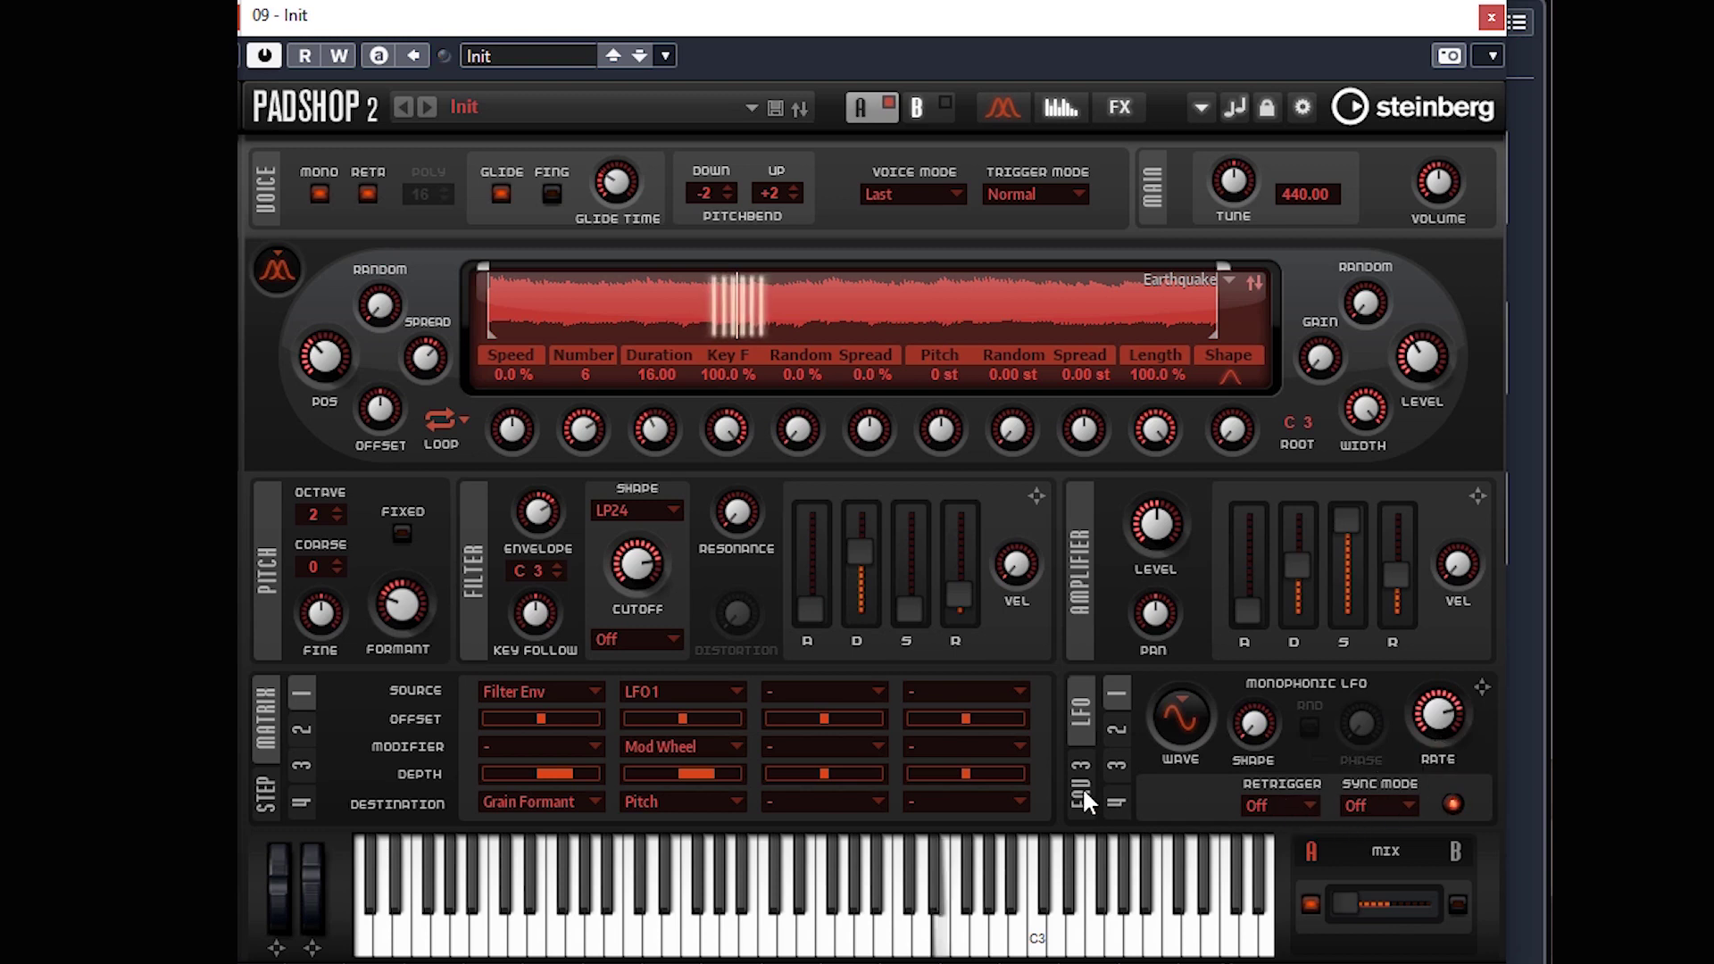
drag(705, 779, 683, 773)
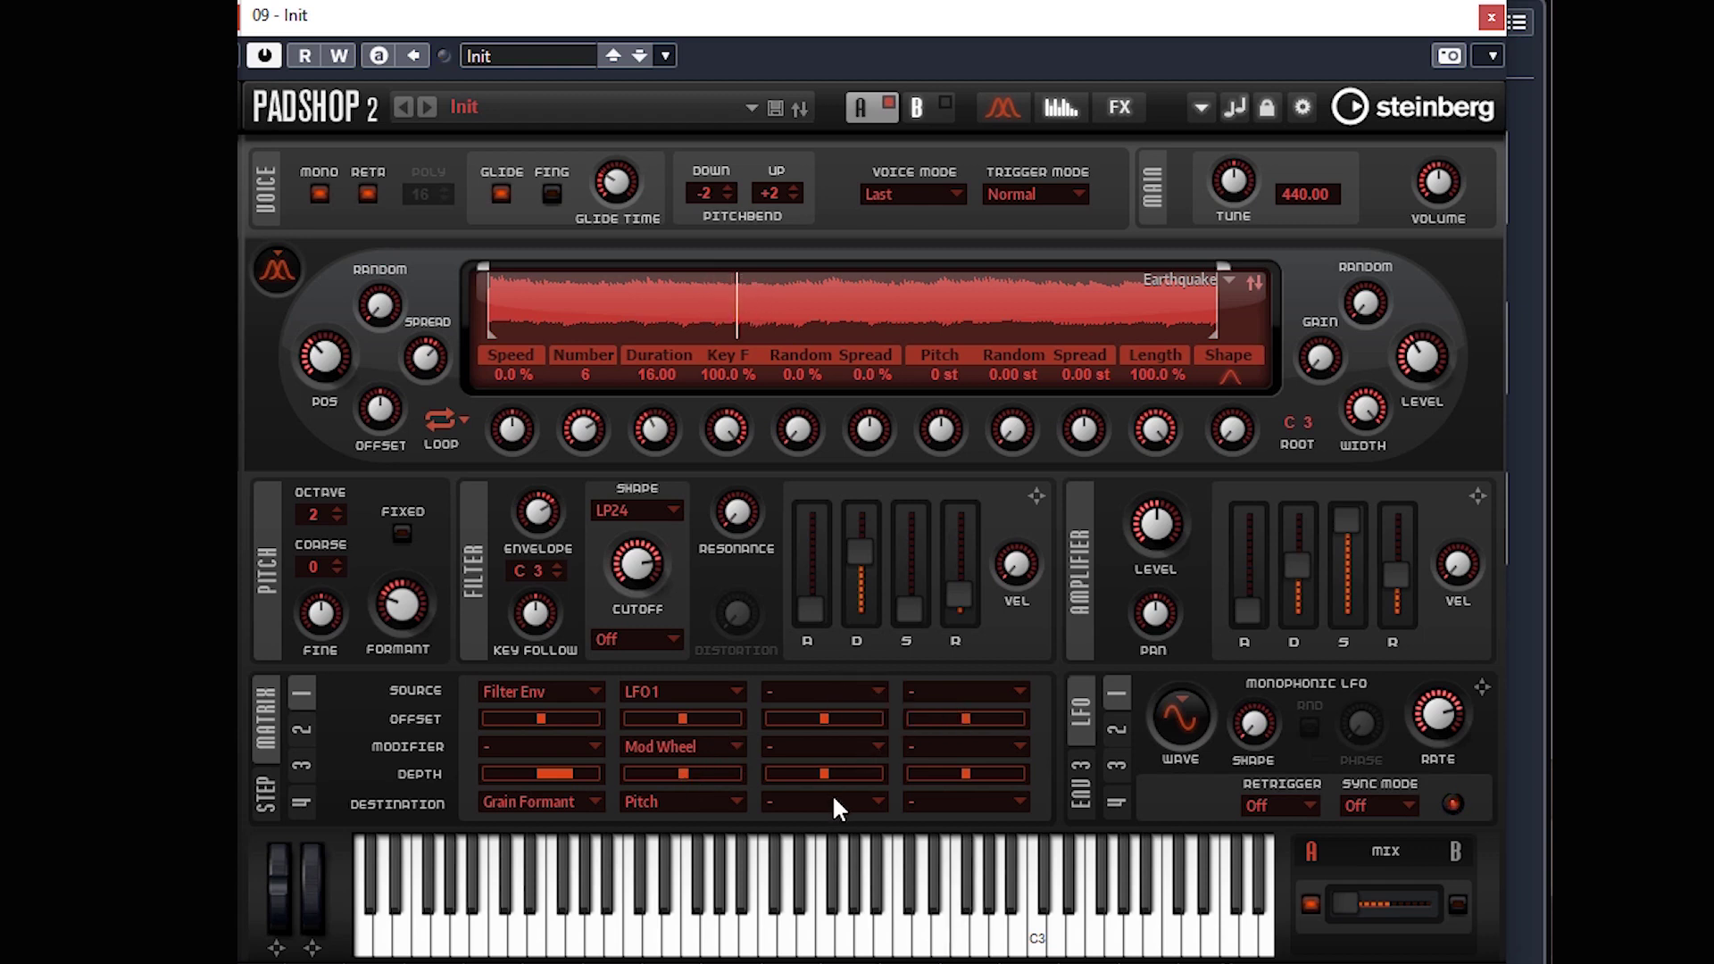
Set matrix slot 3 to Velocity → Grain Formant and raise its depth.
click(866, 687)
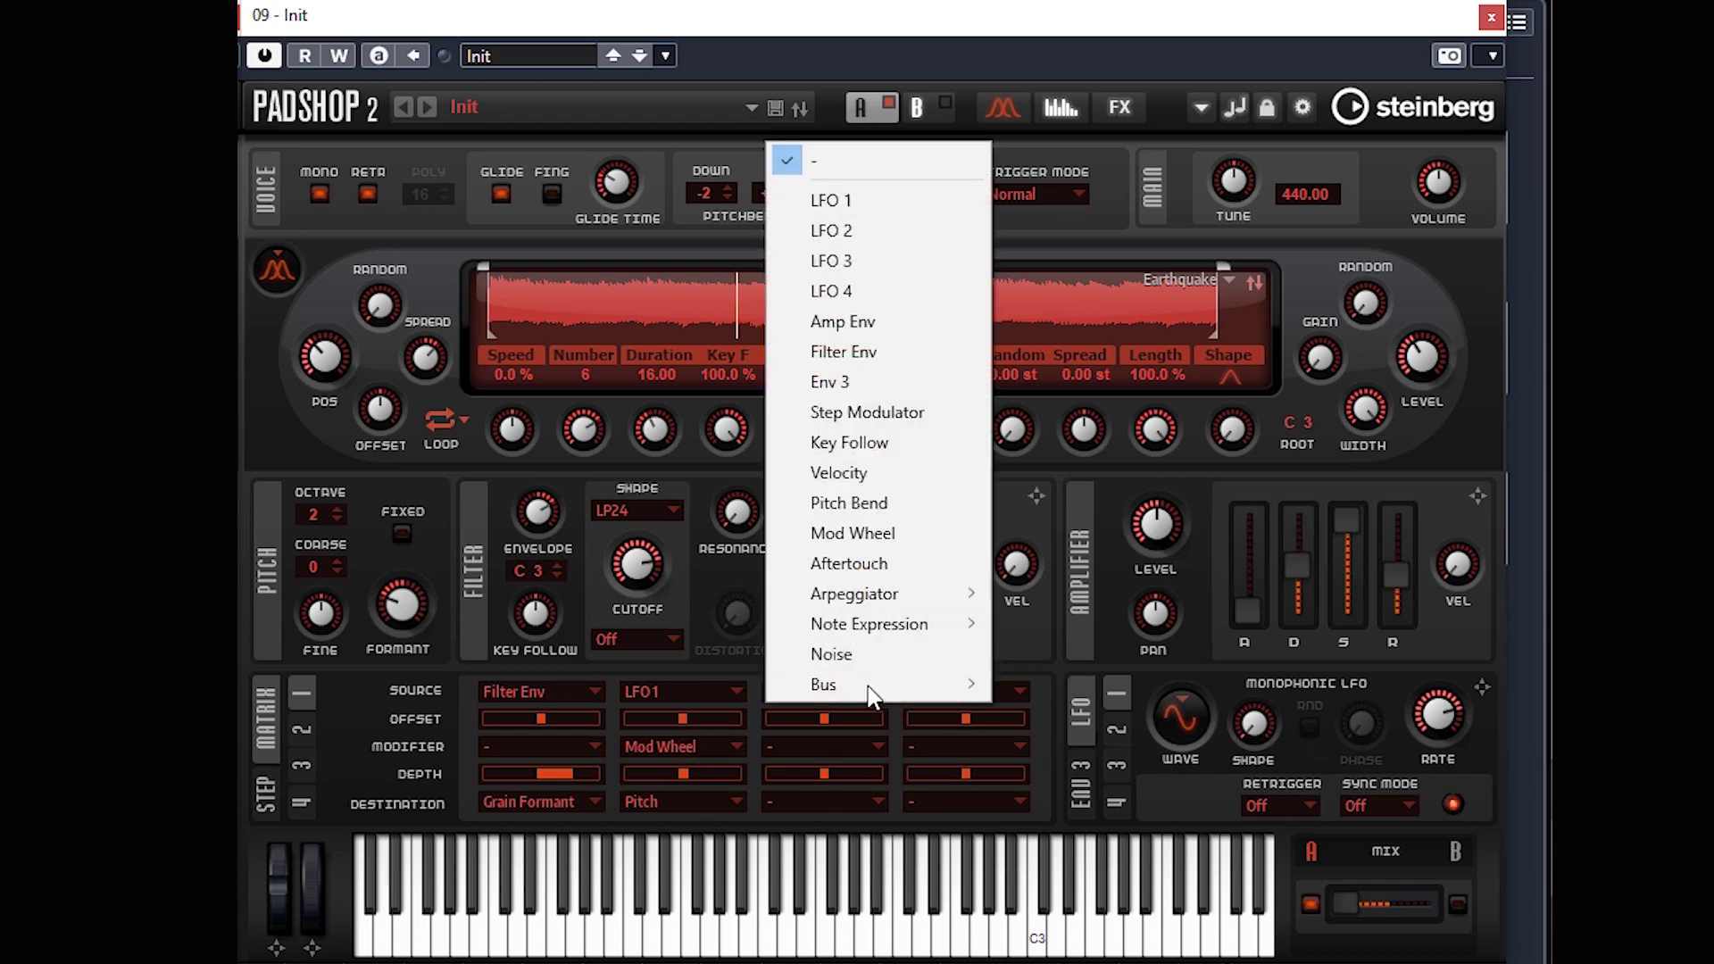
click(862, 476)
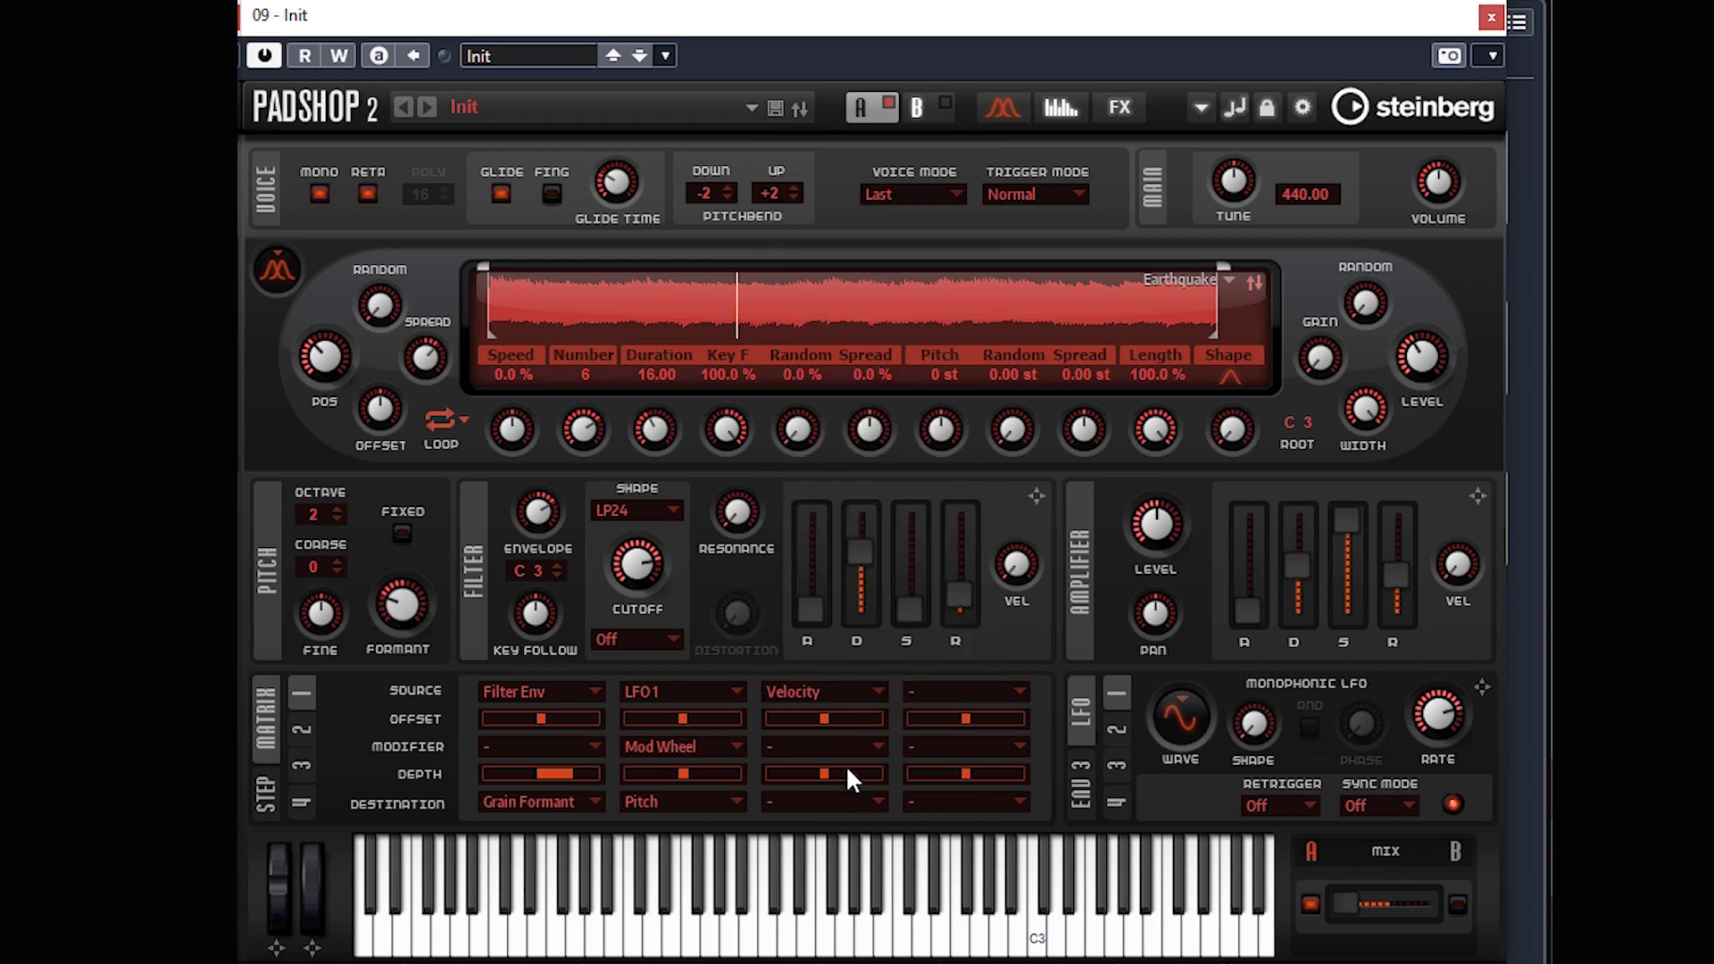
click(839, 800)
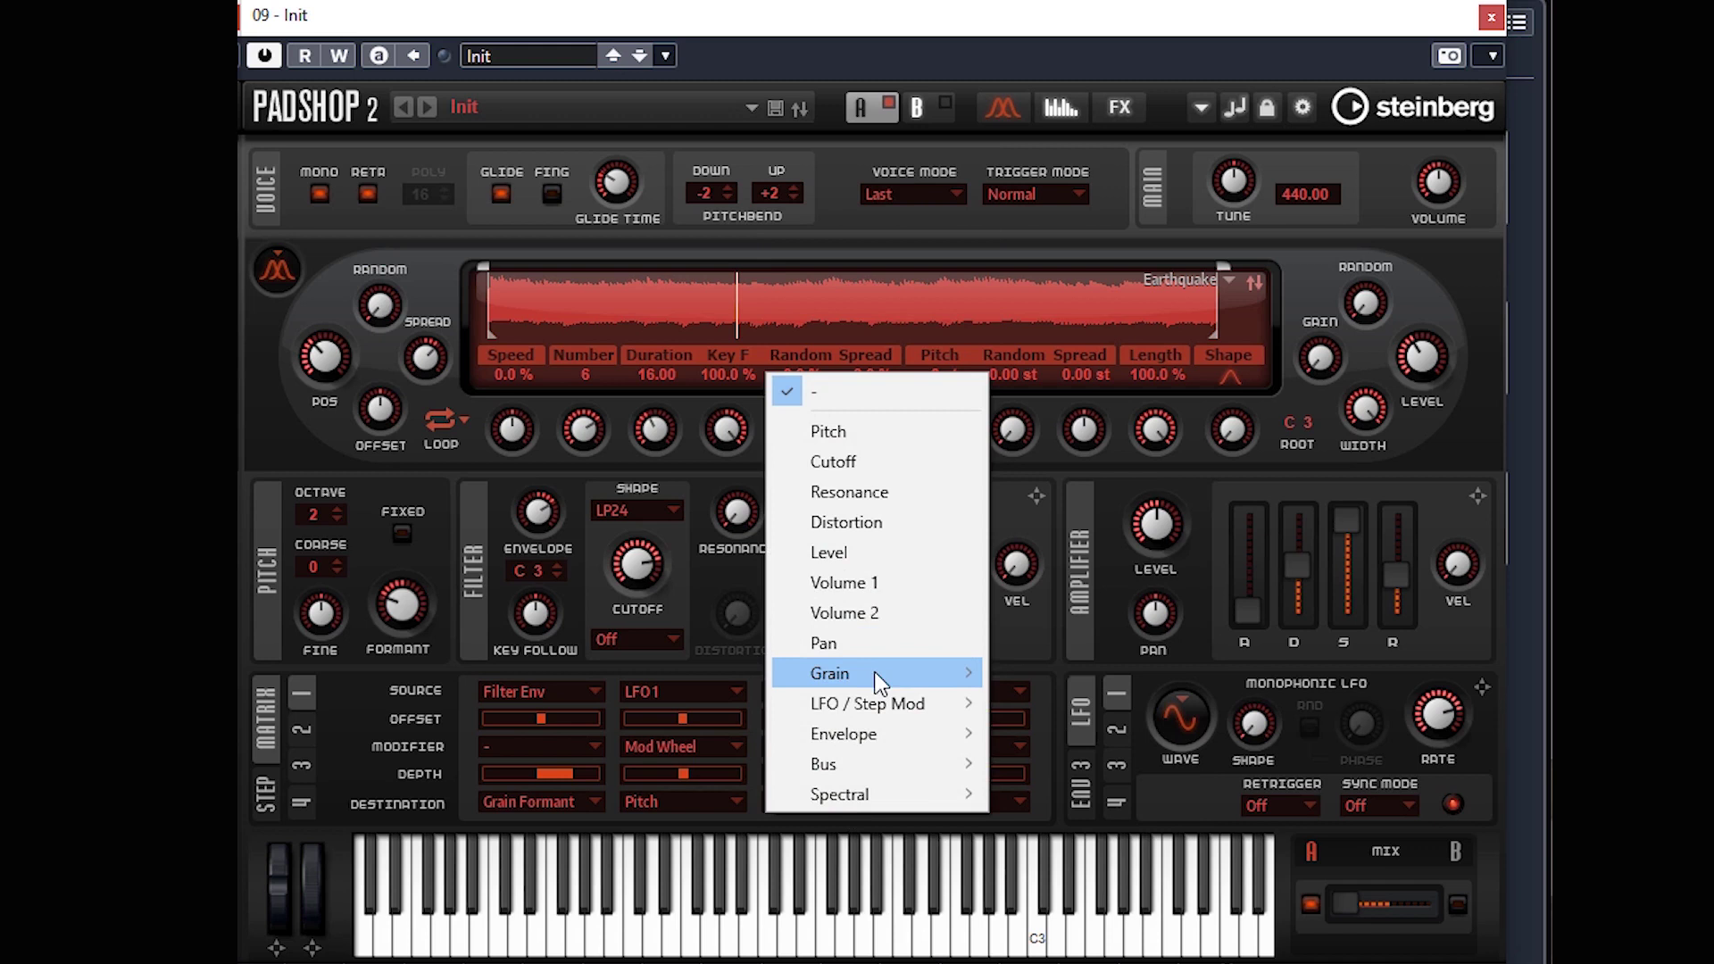
mouse_move(874, 672)
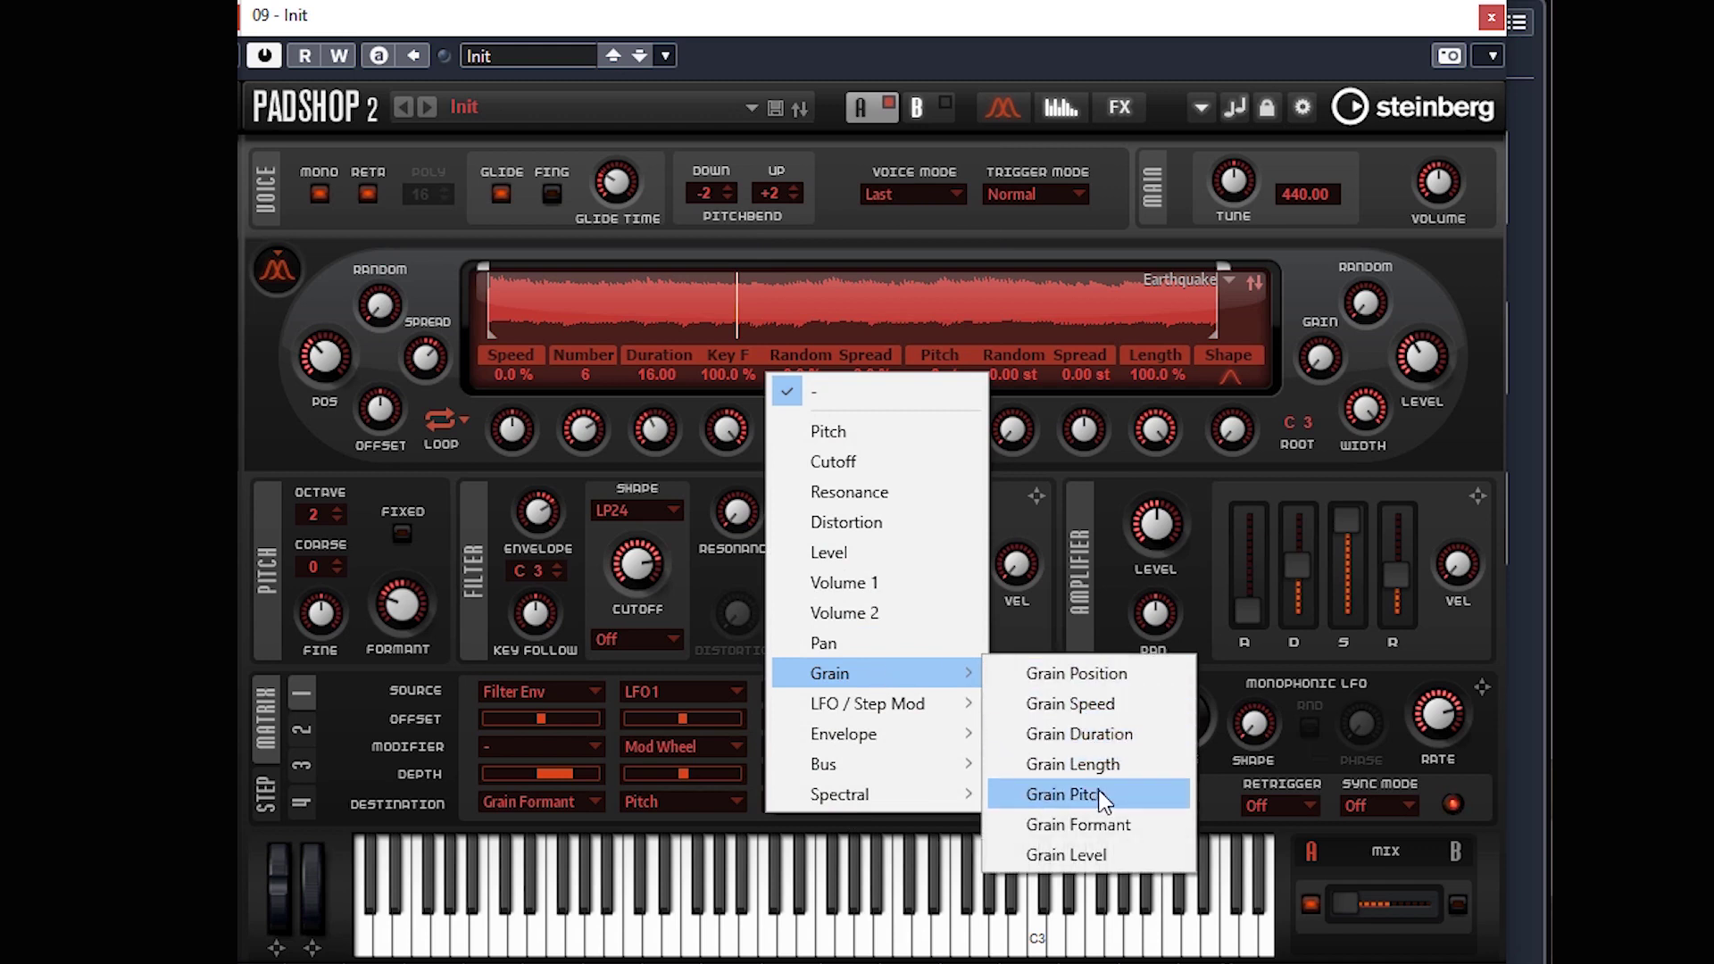
click(1086, 821)
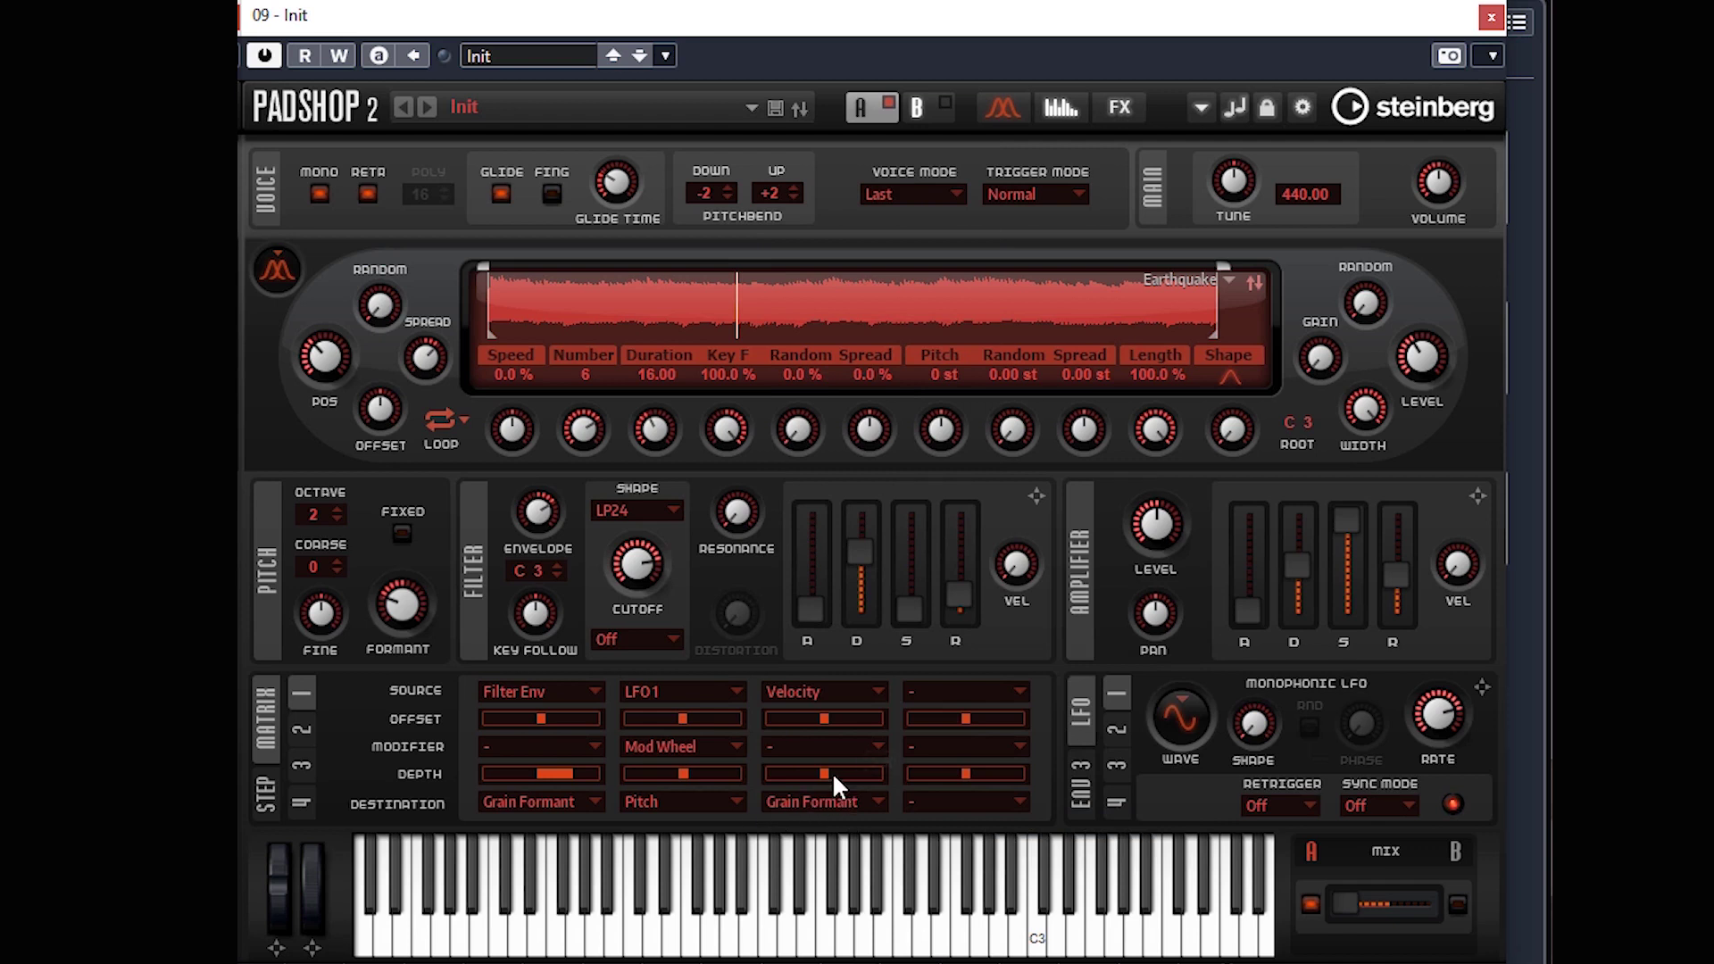
drag(834, 776, 856, 777)
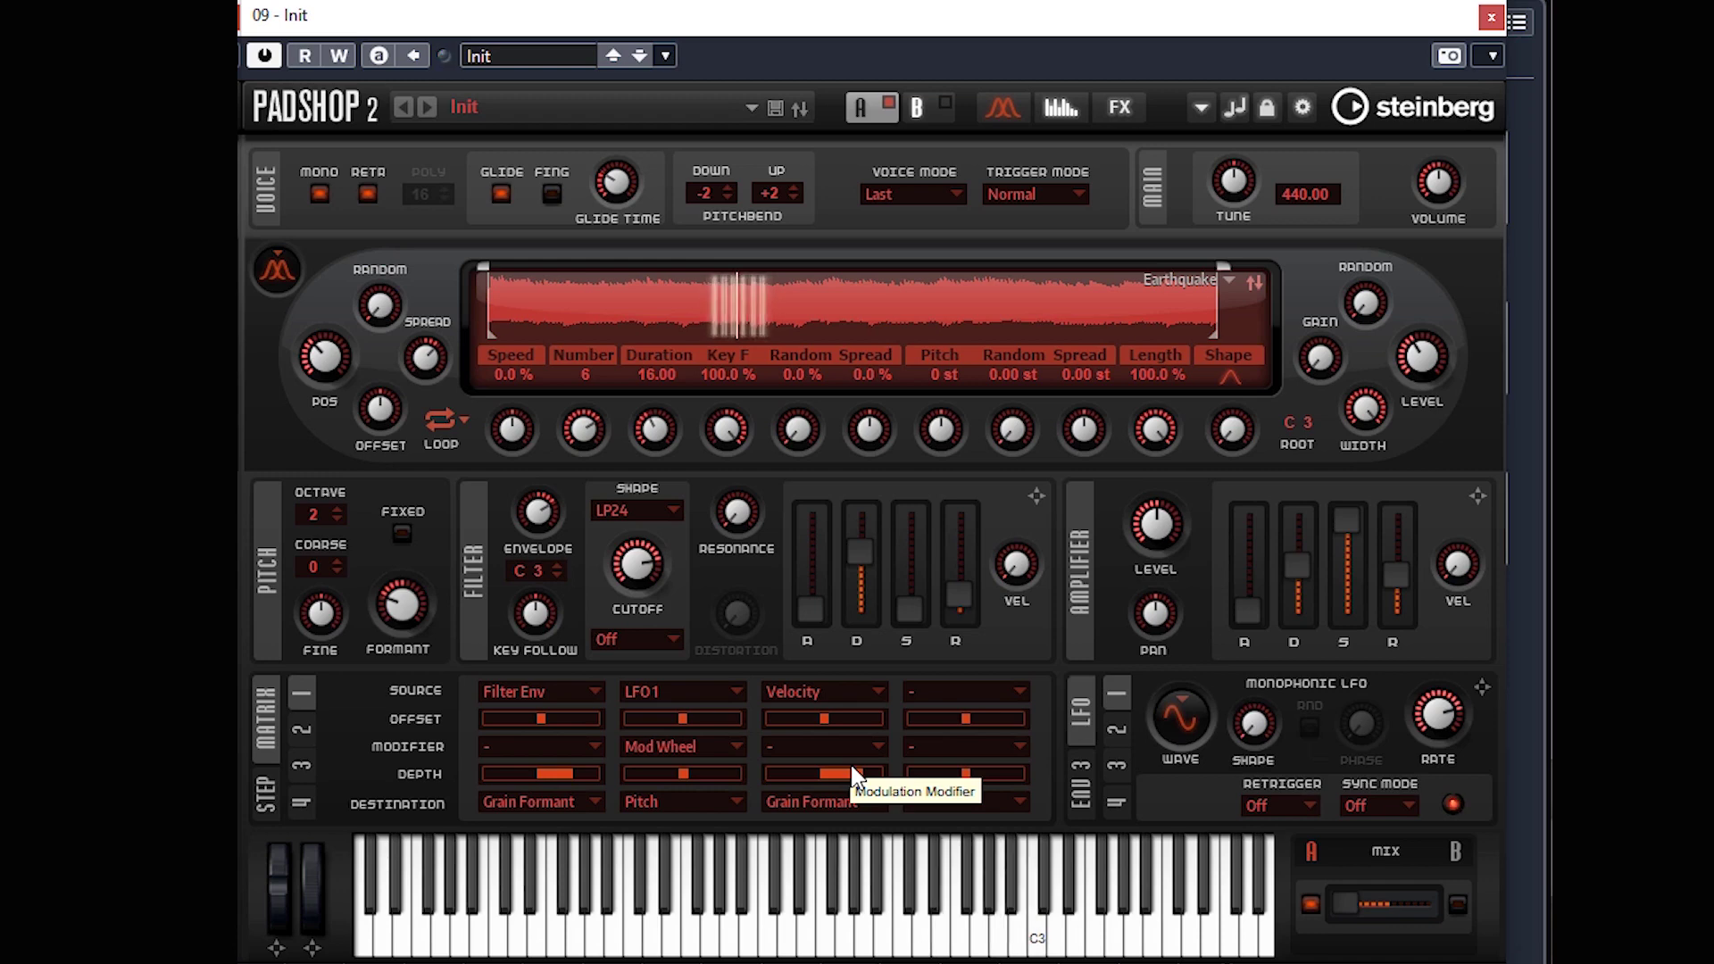
Set slot 4 to Velocity → Cutoff at -80 depth and shorten filter envelope decay to 113 ms.
click(1015, 692)
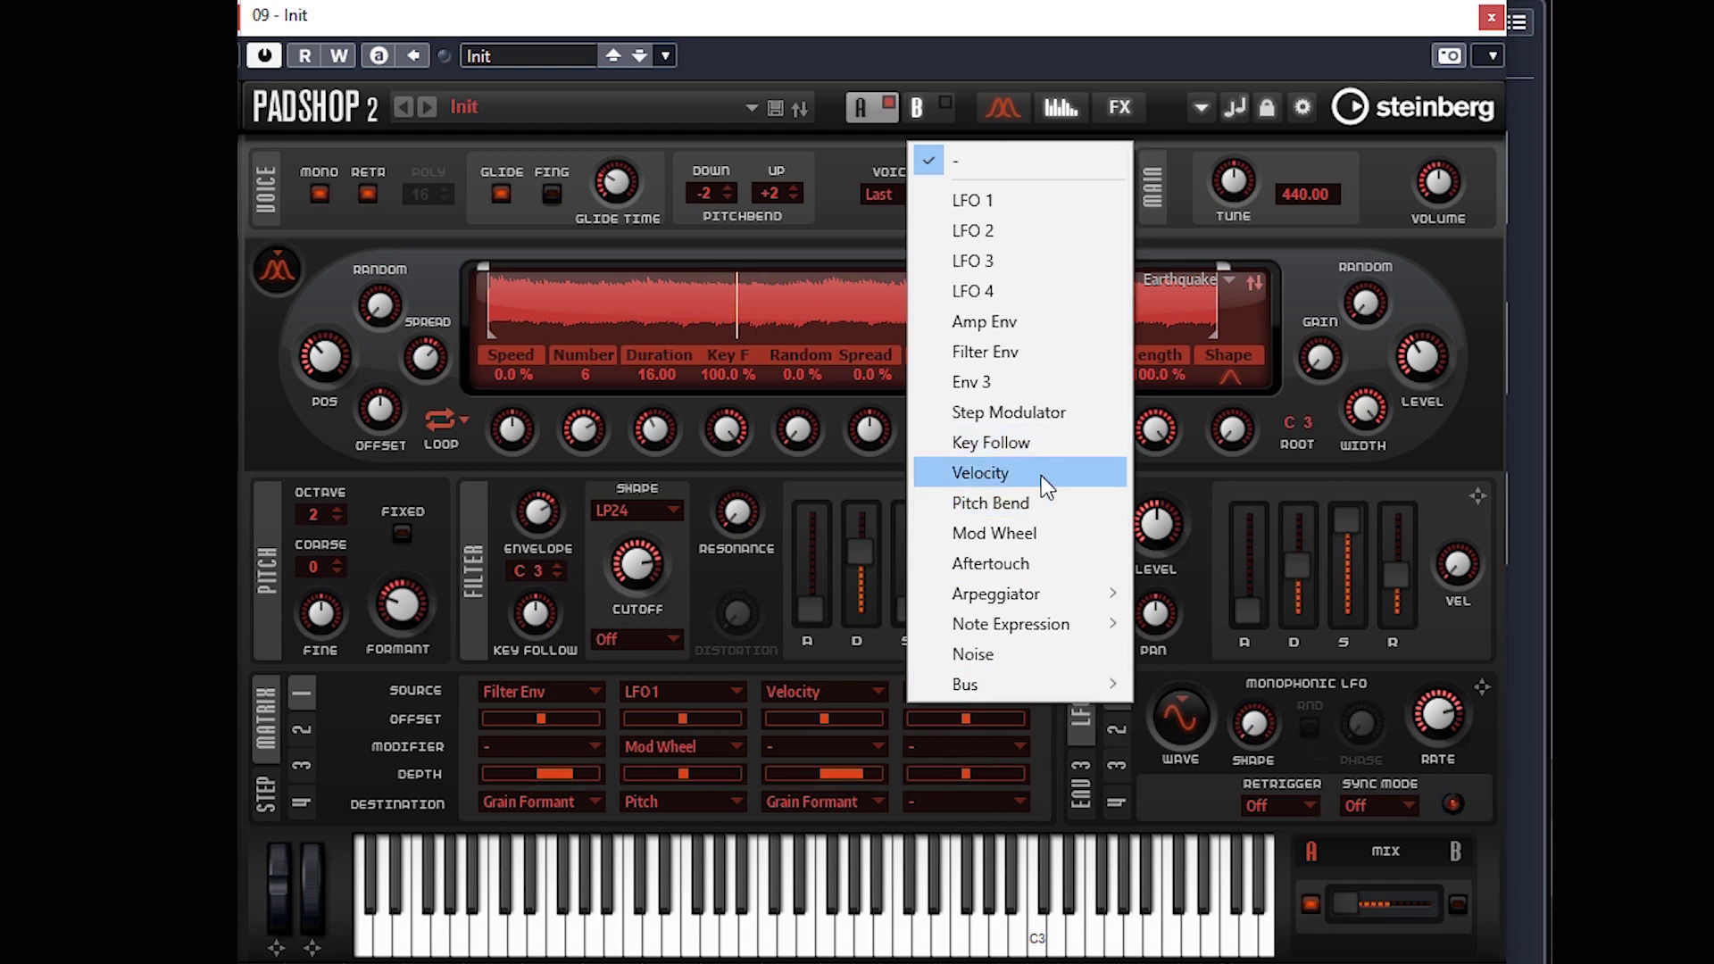
click(1046, 488)
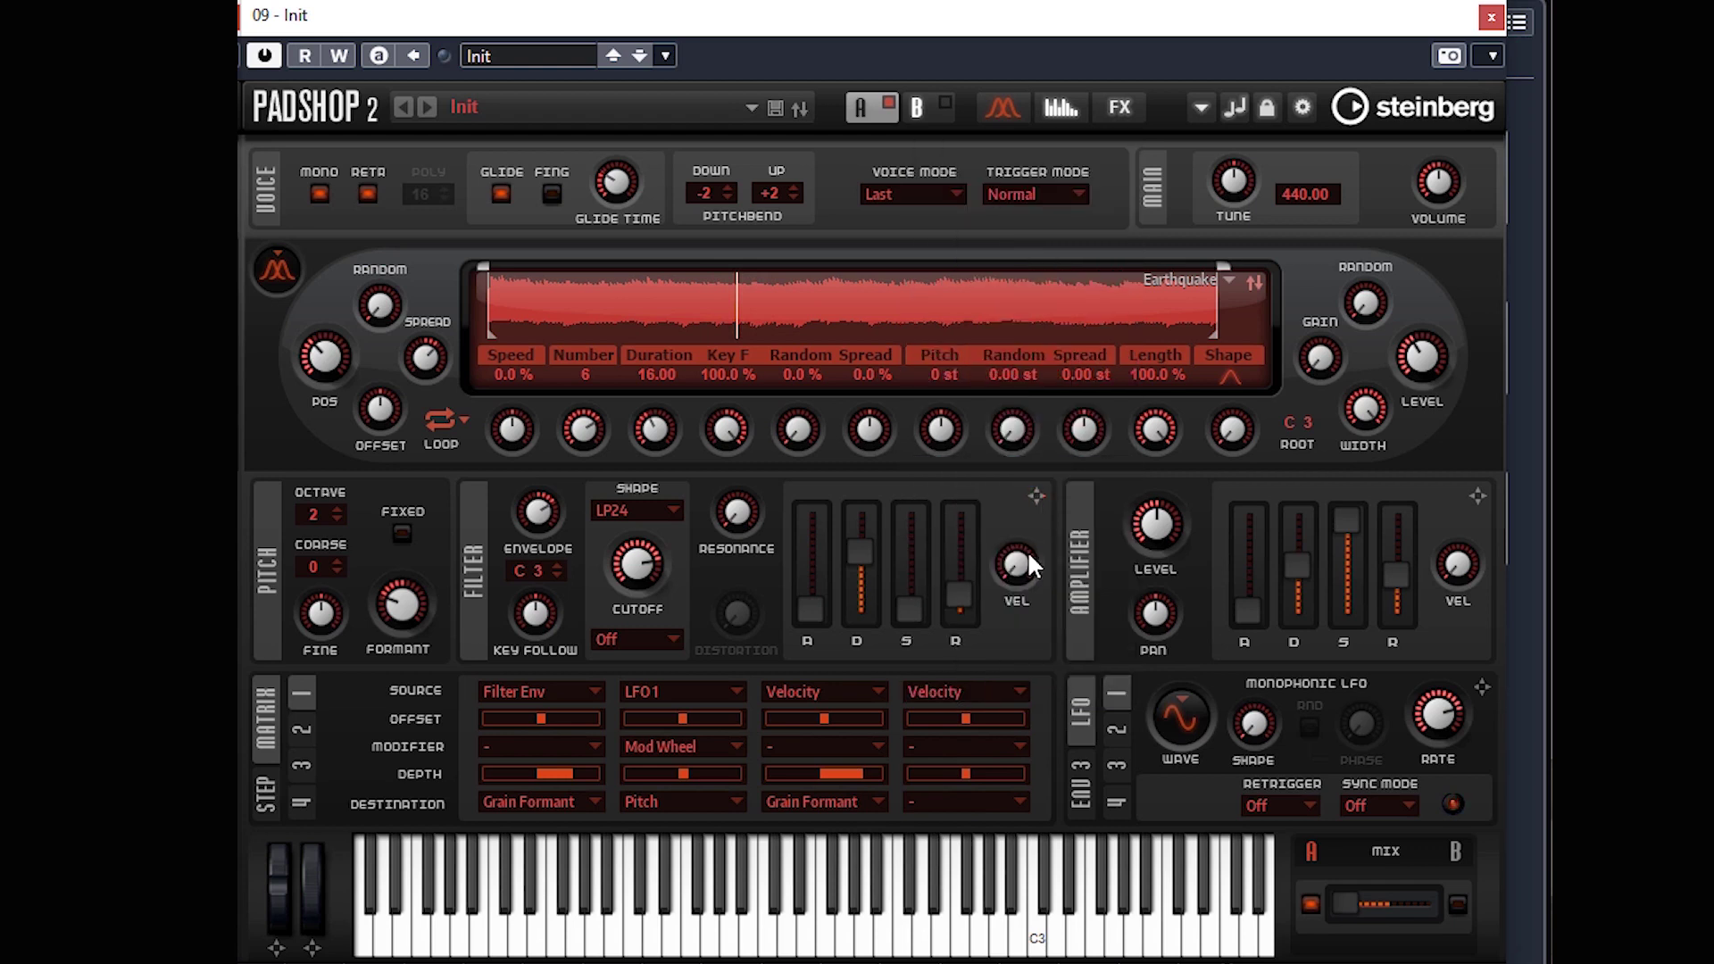
click(1020, 801)
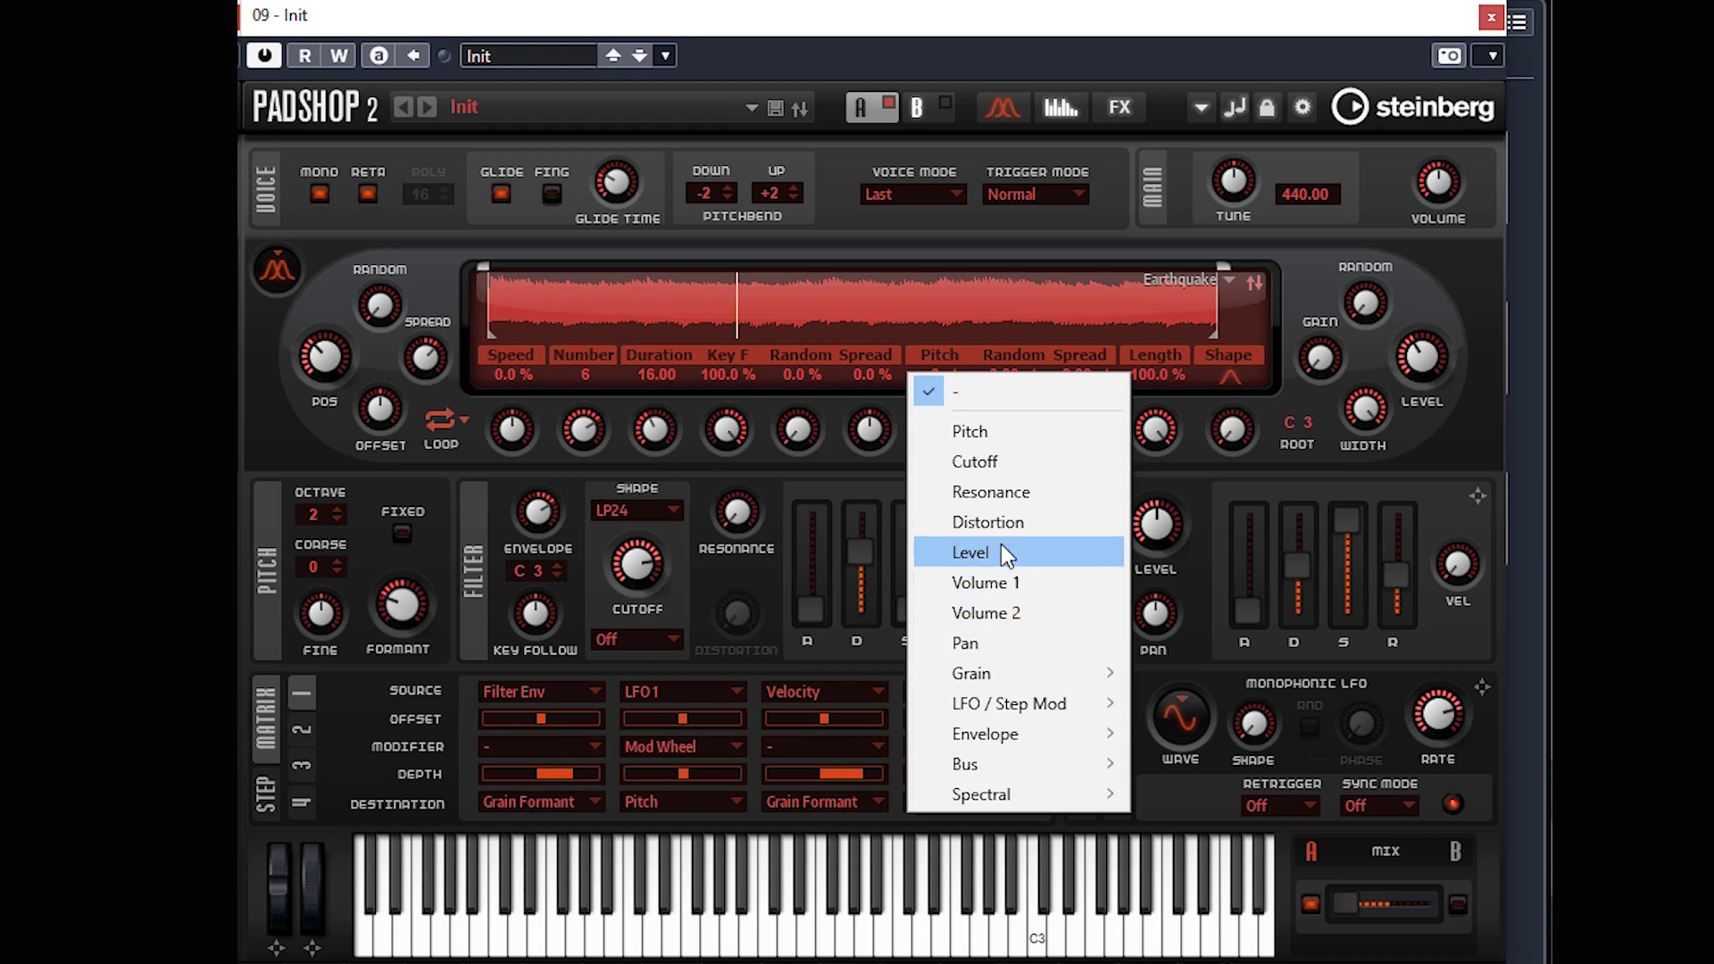
click(1005, 464)
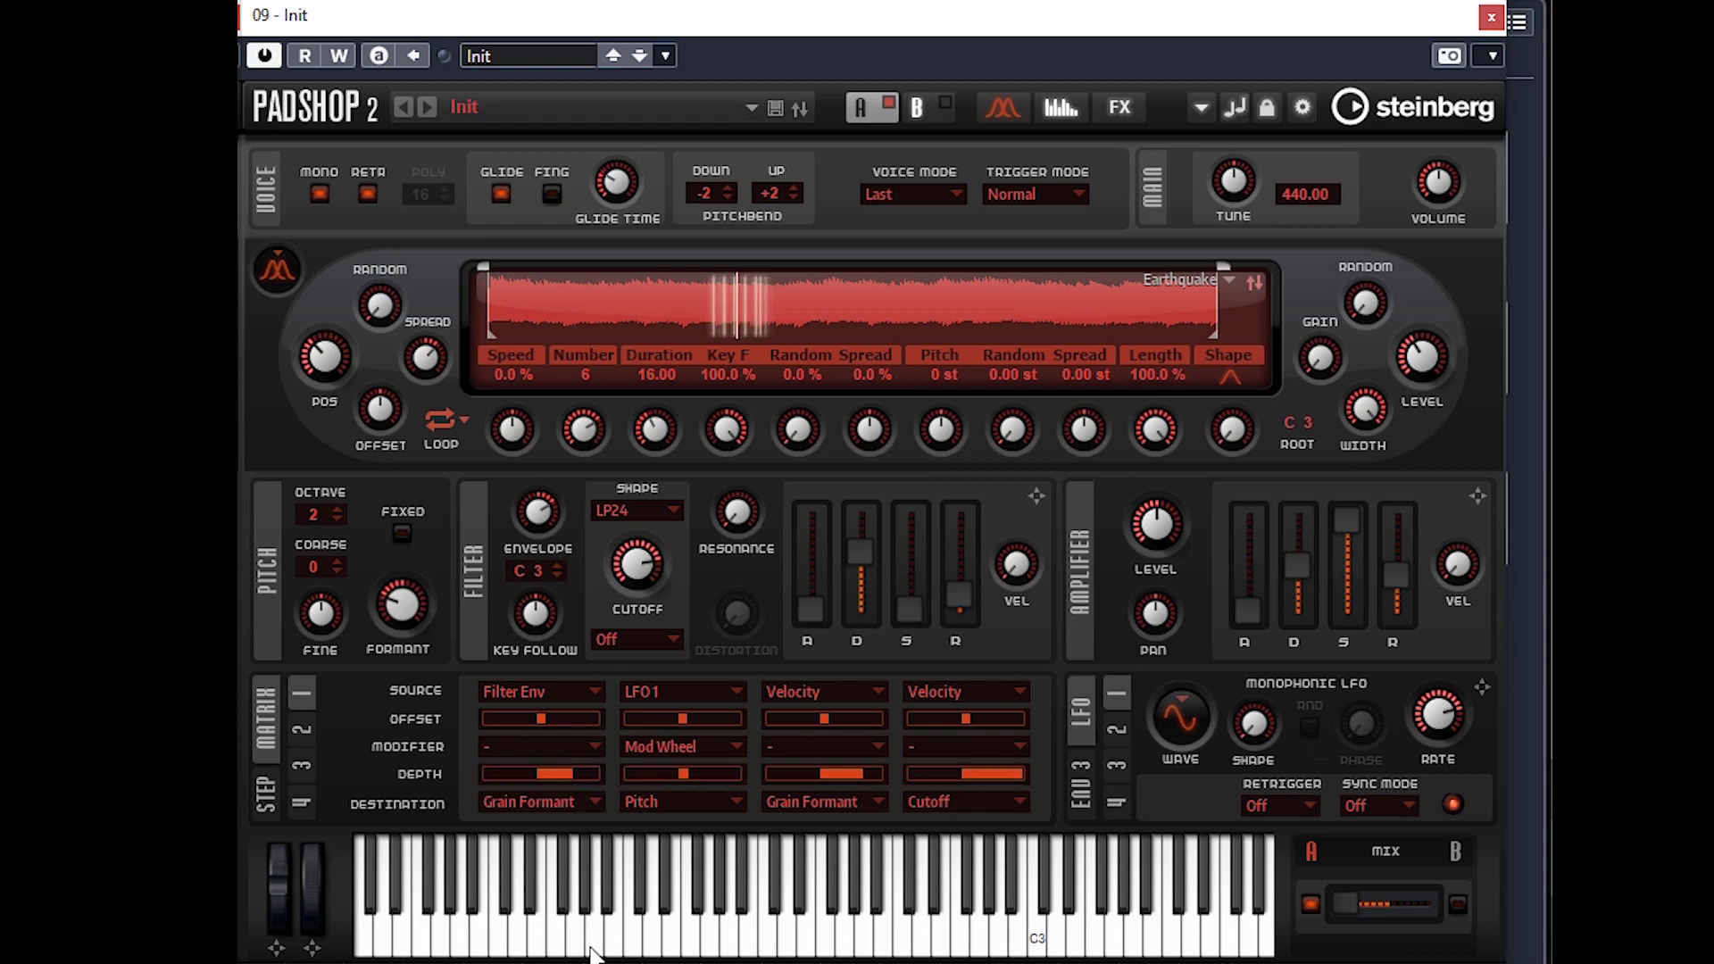
drag(1011, 773, 884, 779)
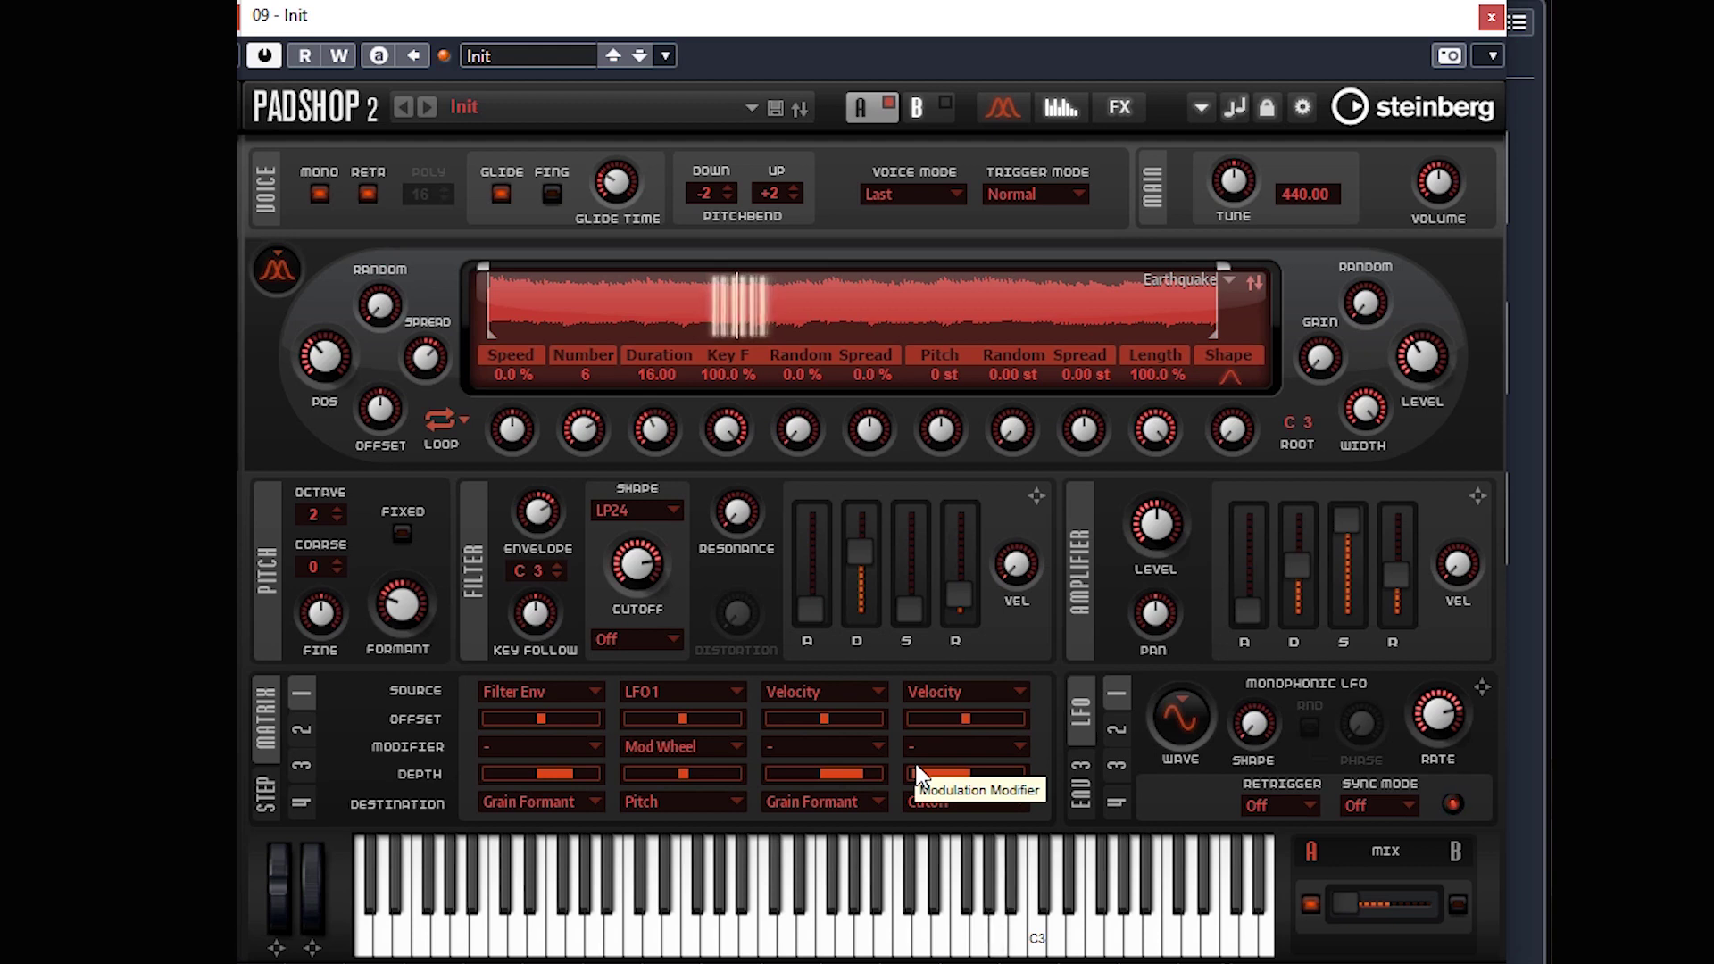
scroll(917, 771, up, 8)
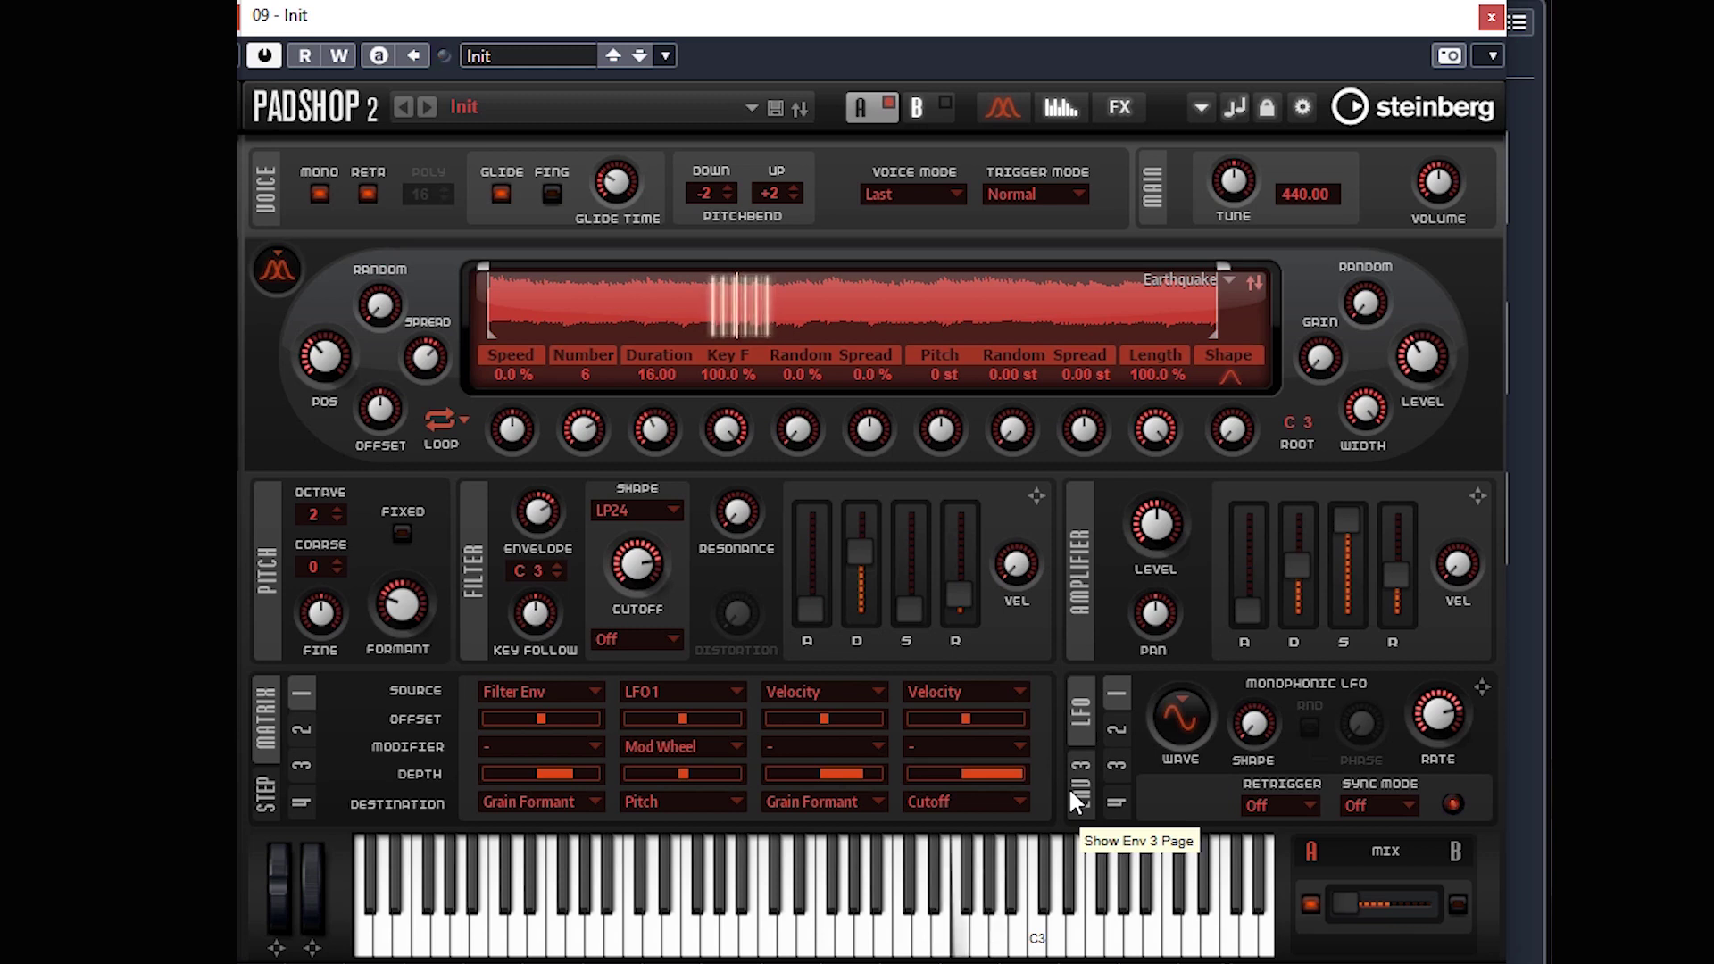
drag(859, 551, 865, 582)
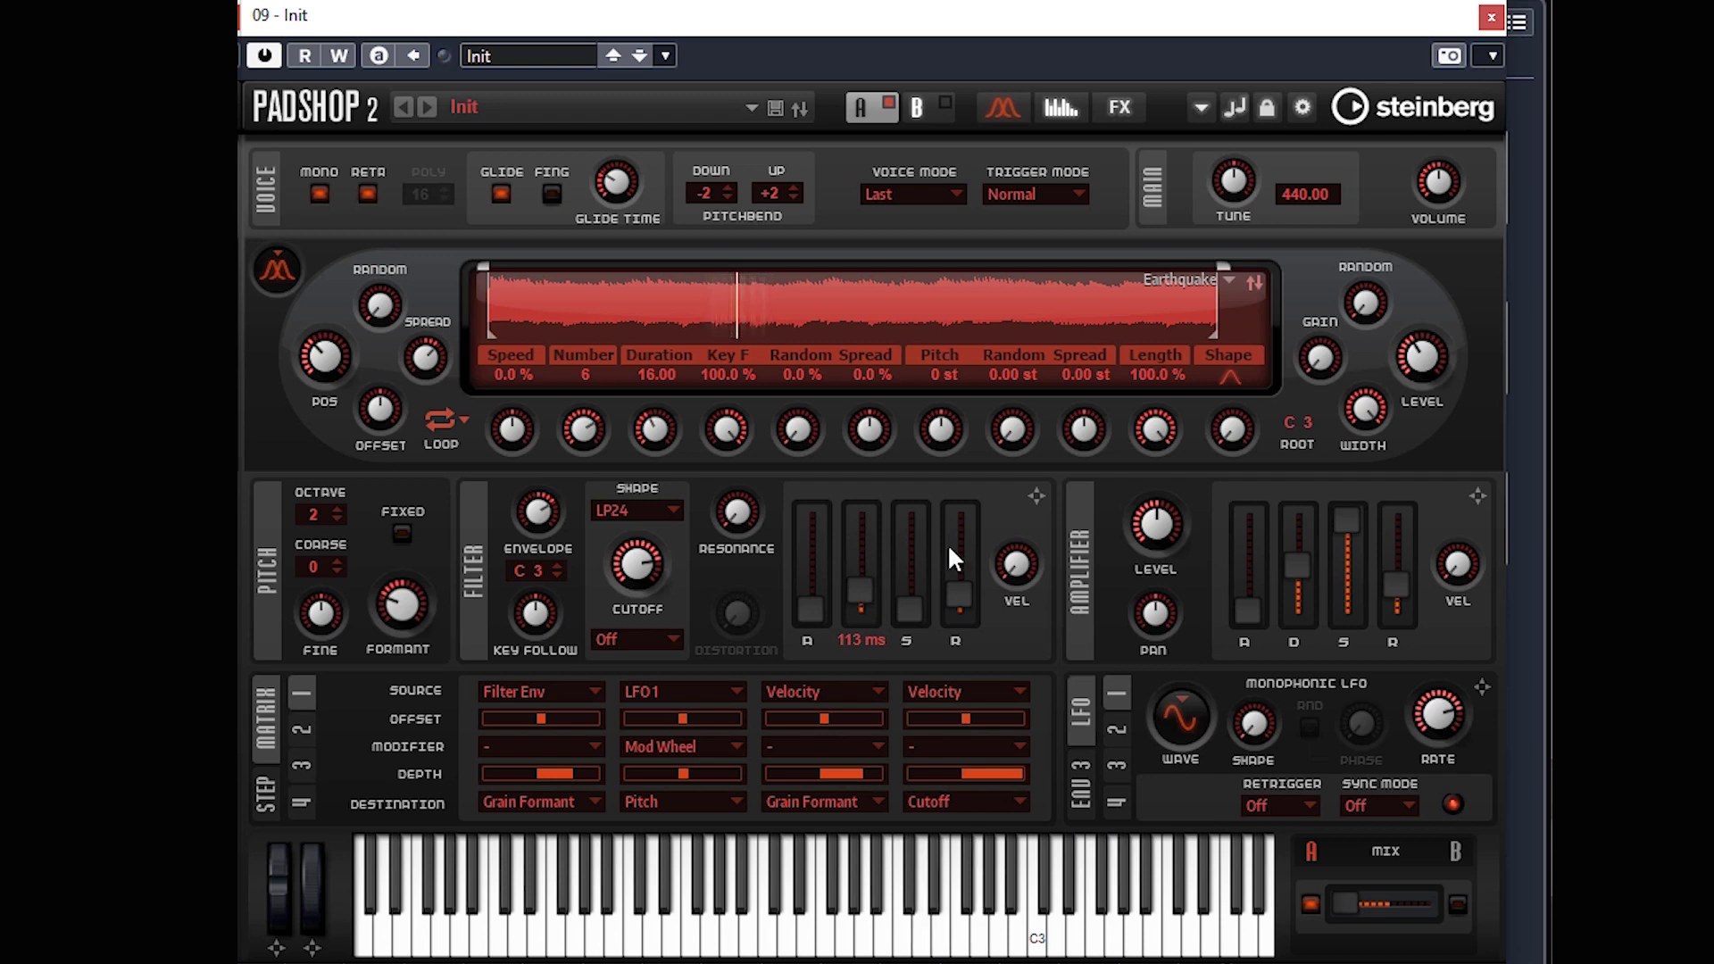
Enable the EQ and boost Low Gain by about 2.3 dB.
click(1118, 107)
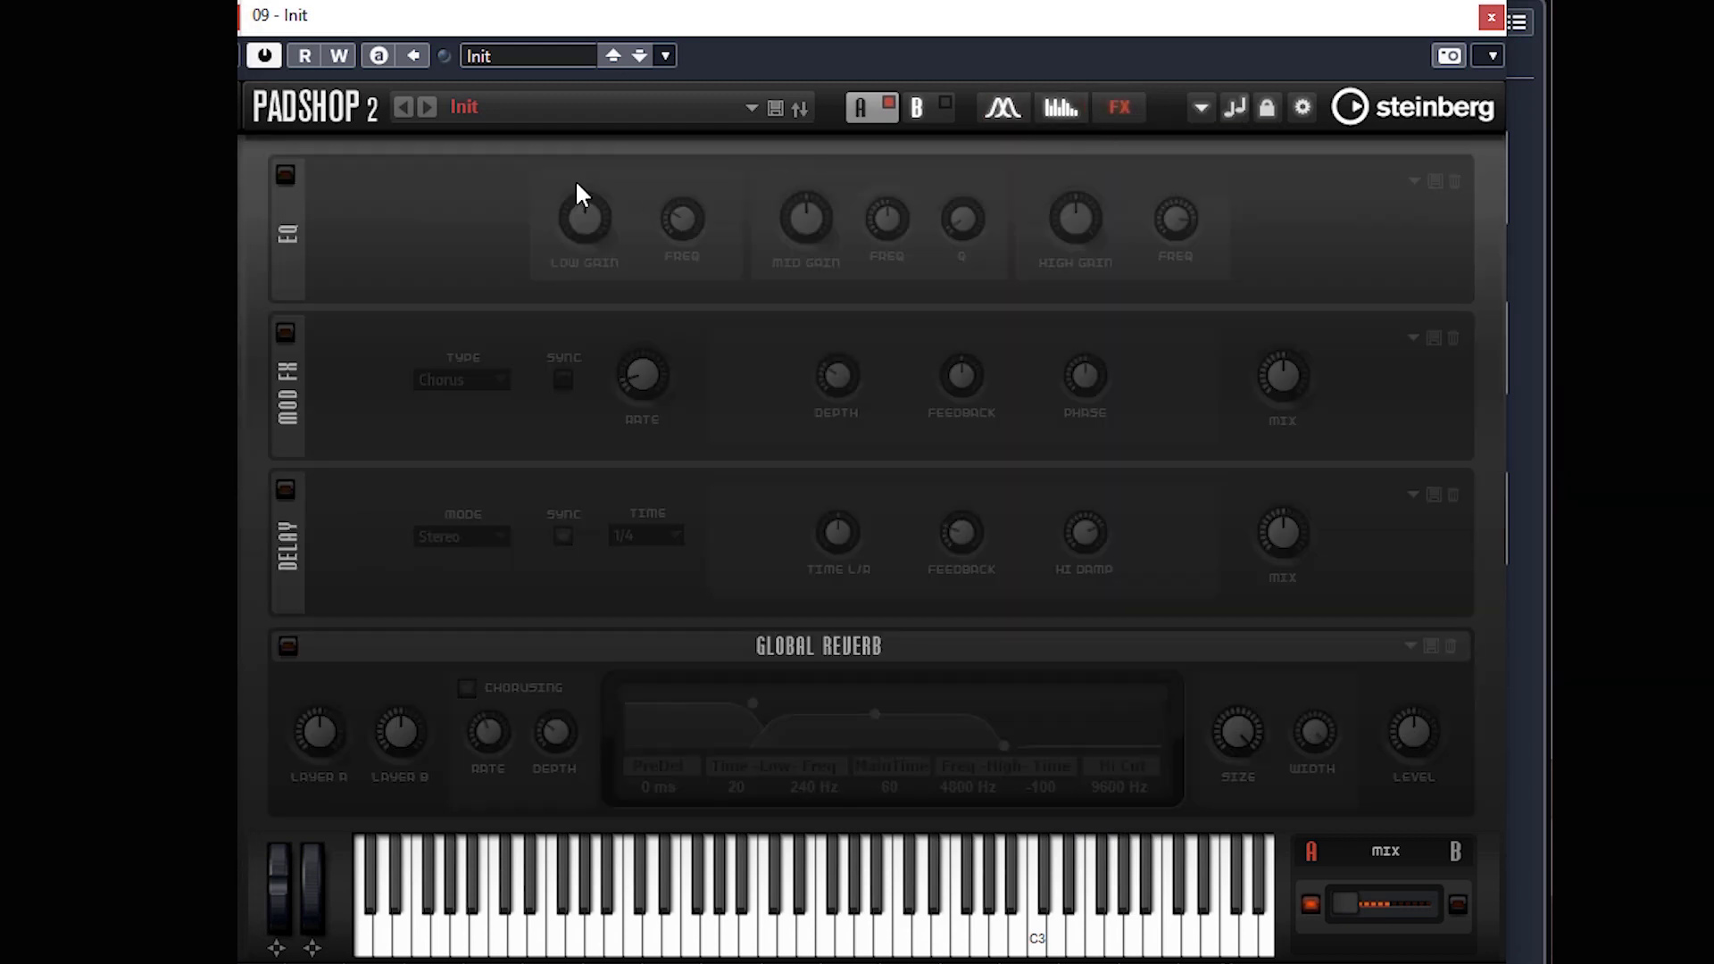
click(285, 175)
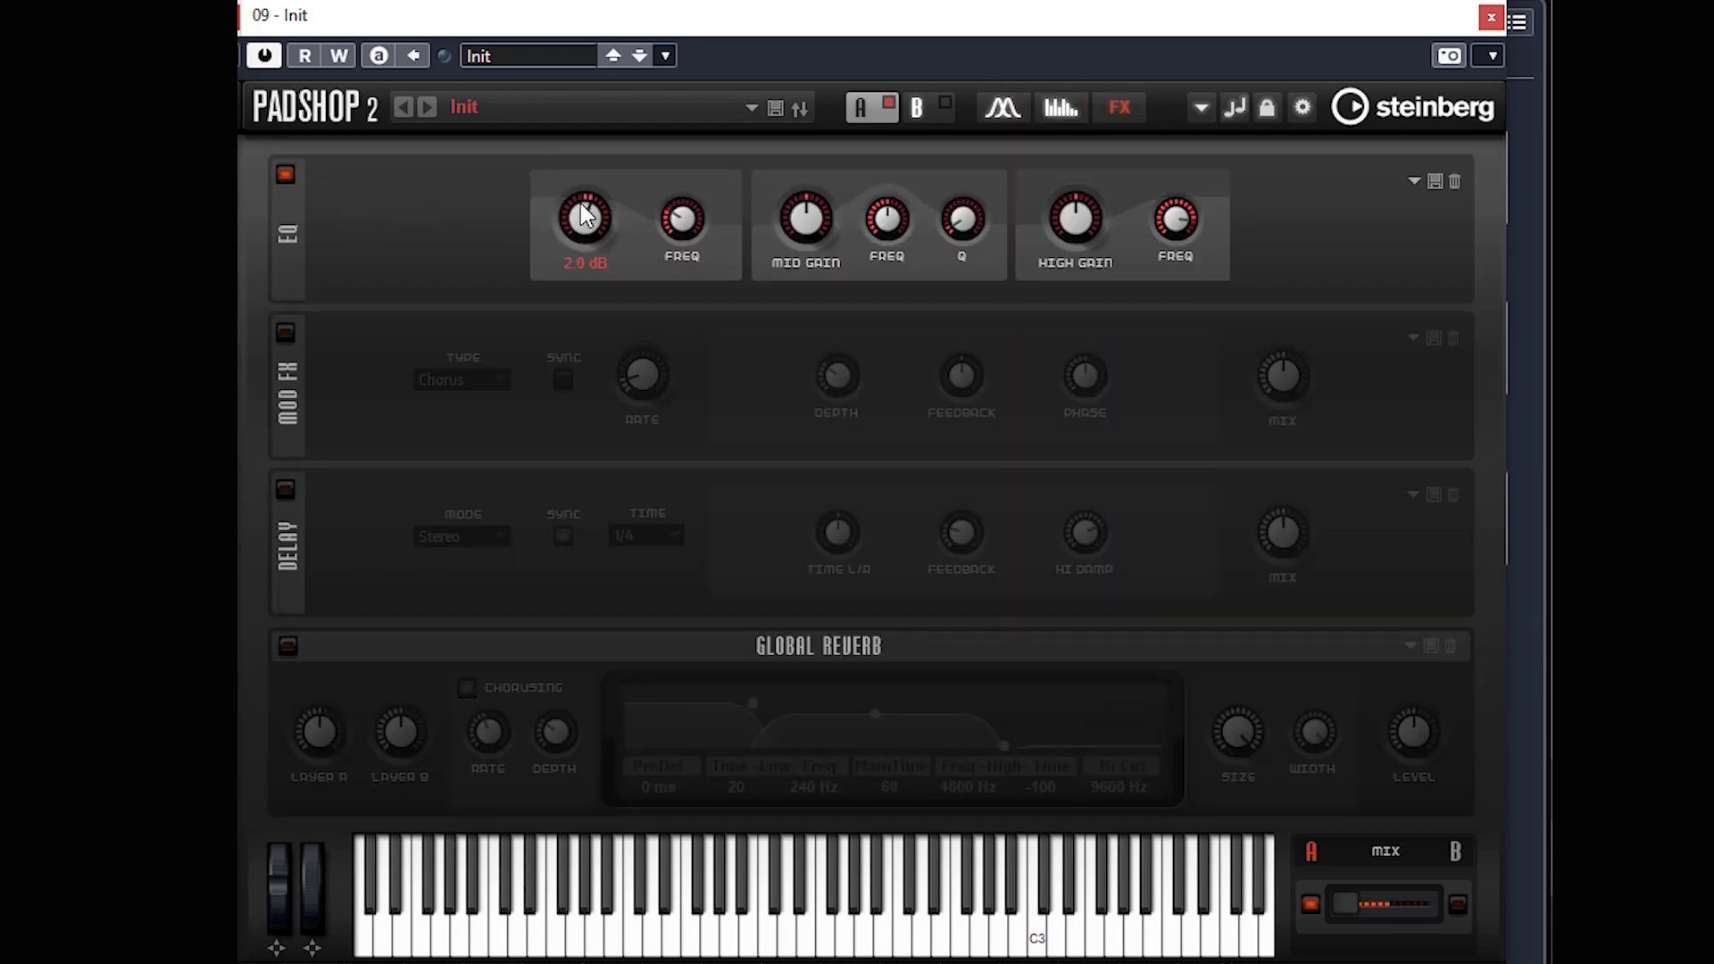
drag(582, 219, 589, 215)
Enable the stereo delay with a 1/4D time and lower its Hi Damp.
click(286, 490)
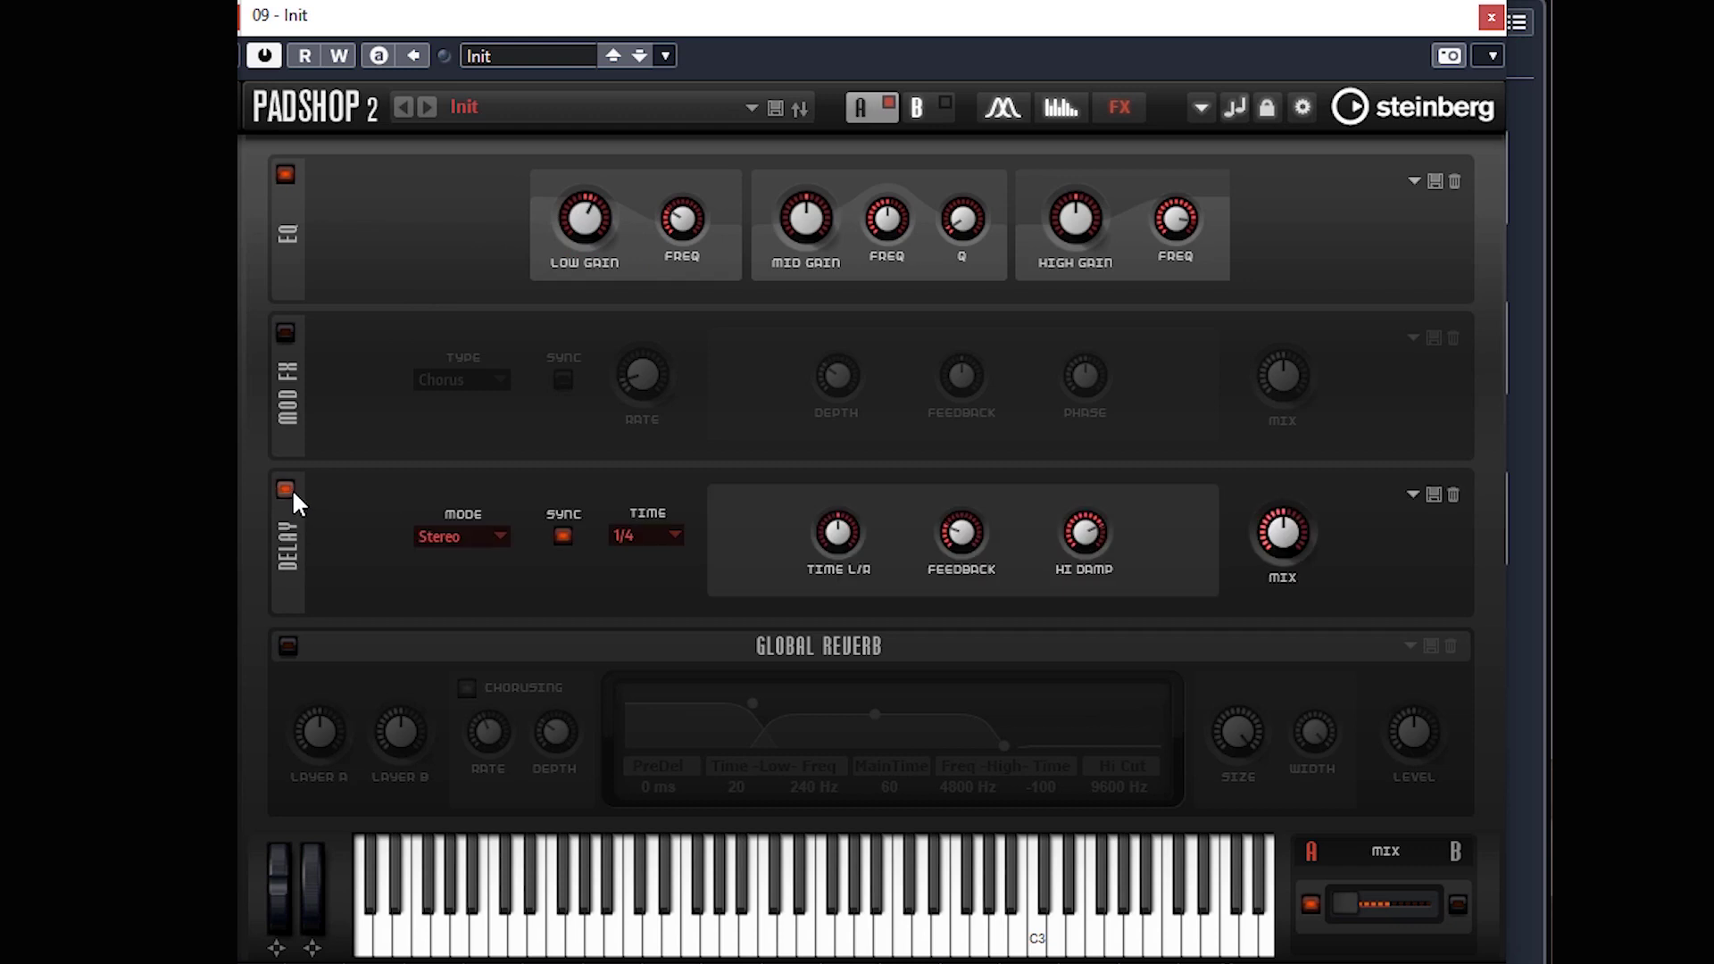
click(644, 536)
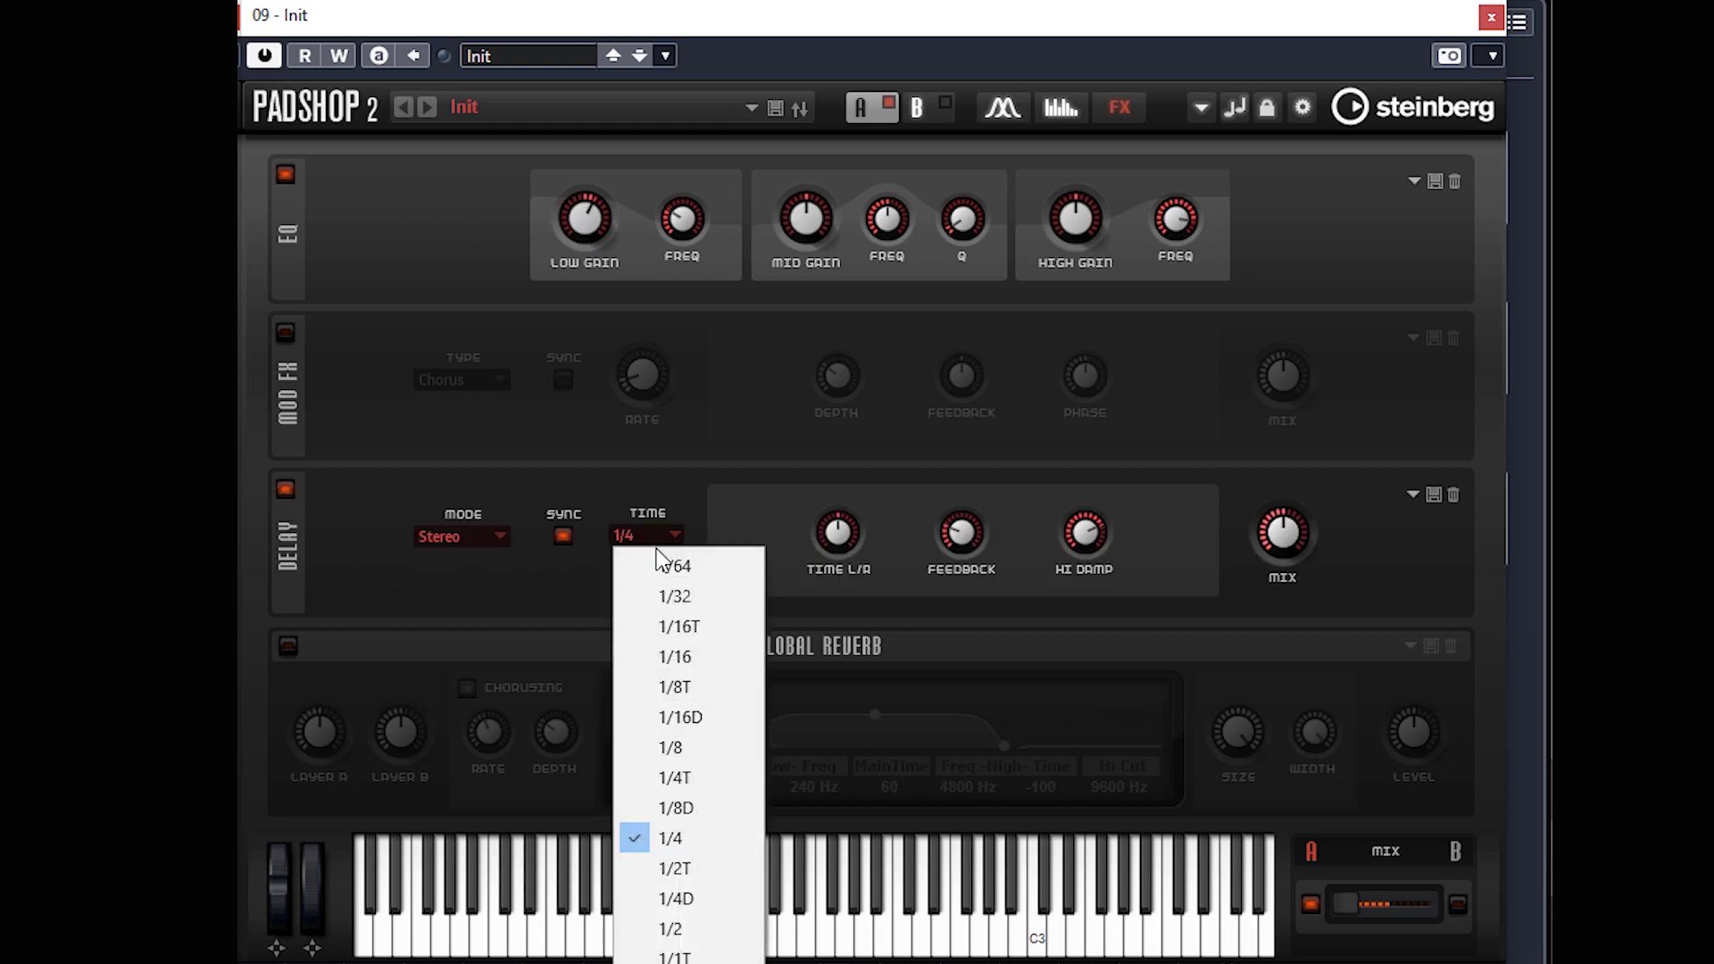
click(698, 898)
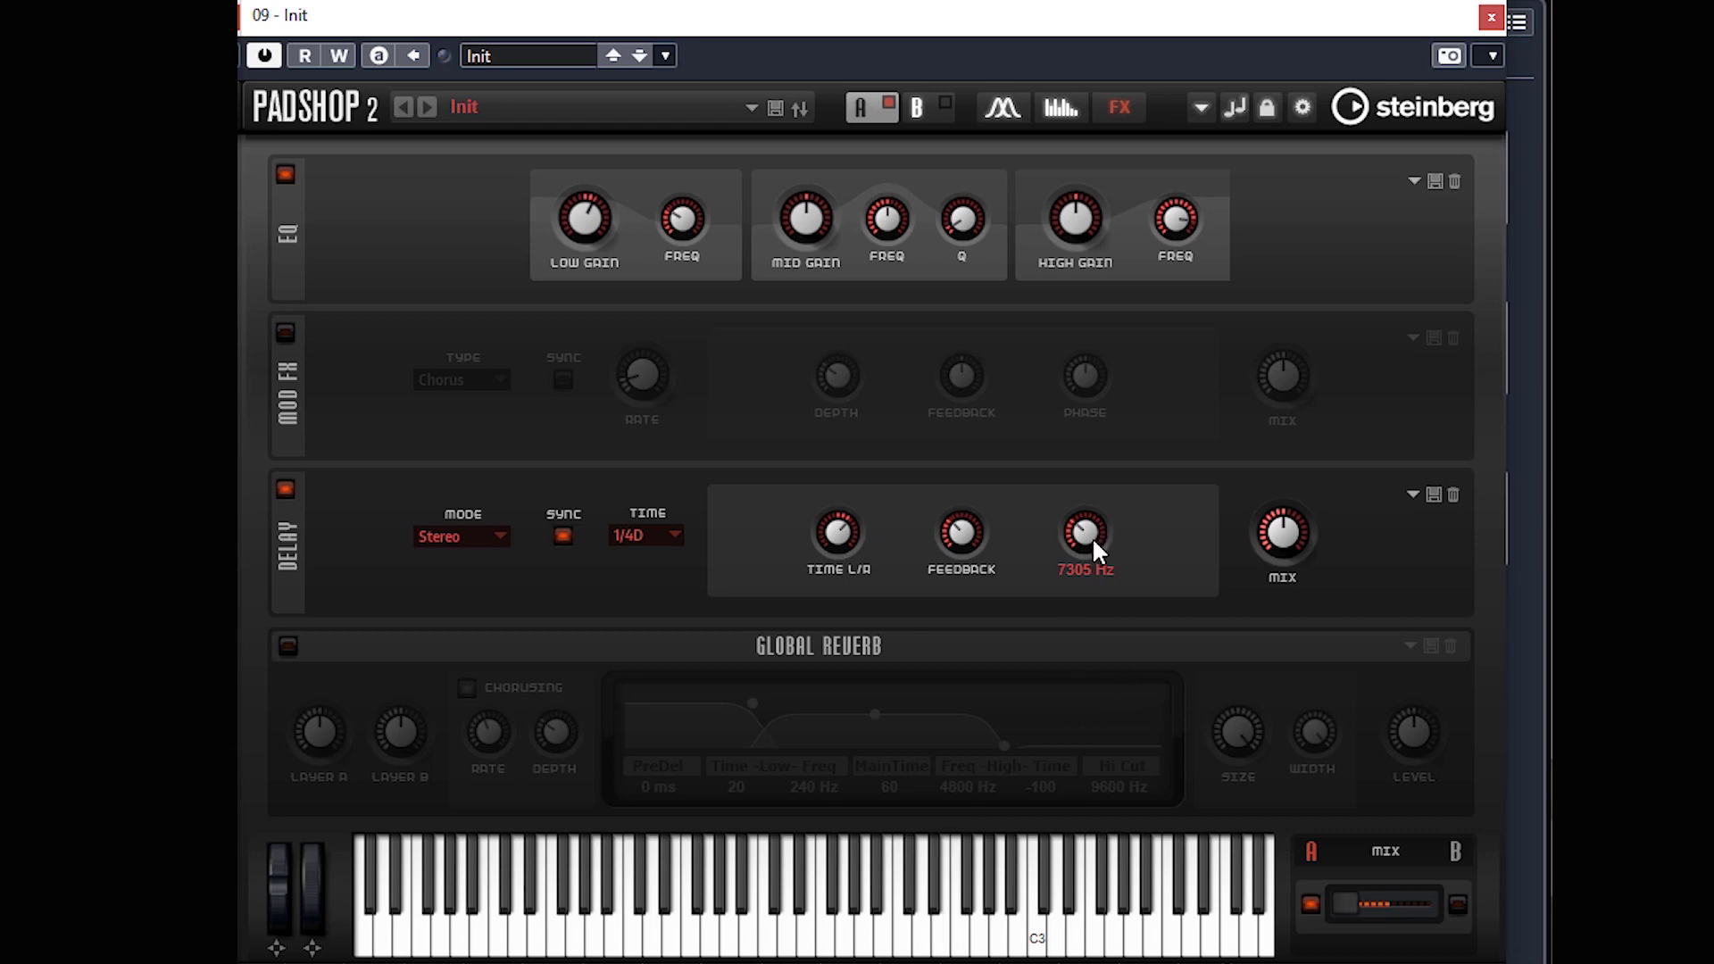
mouse_move(1290, 524)
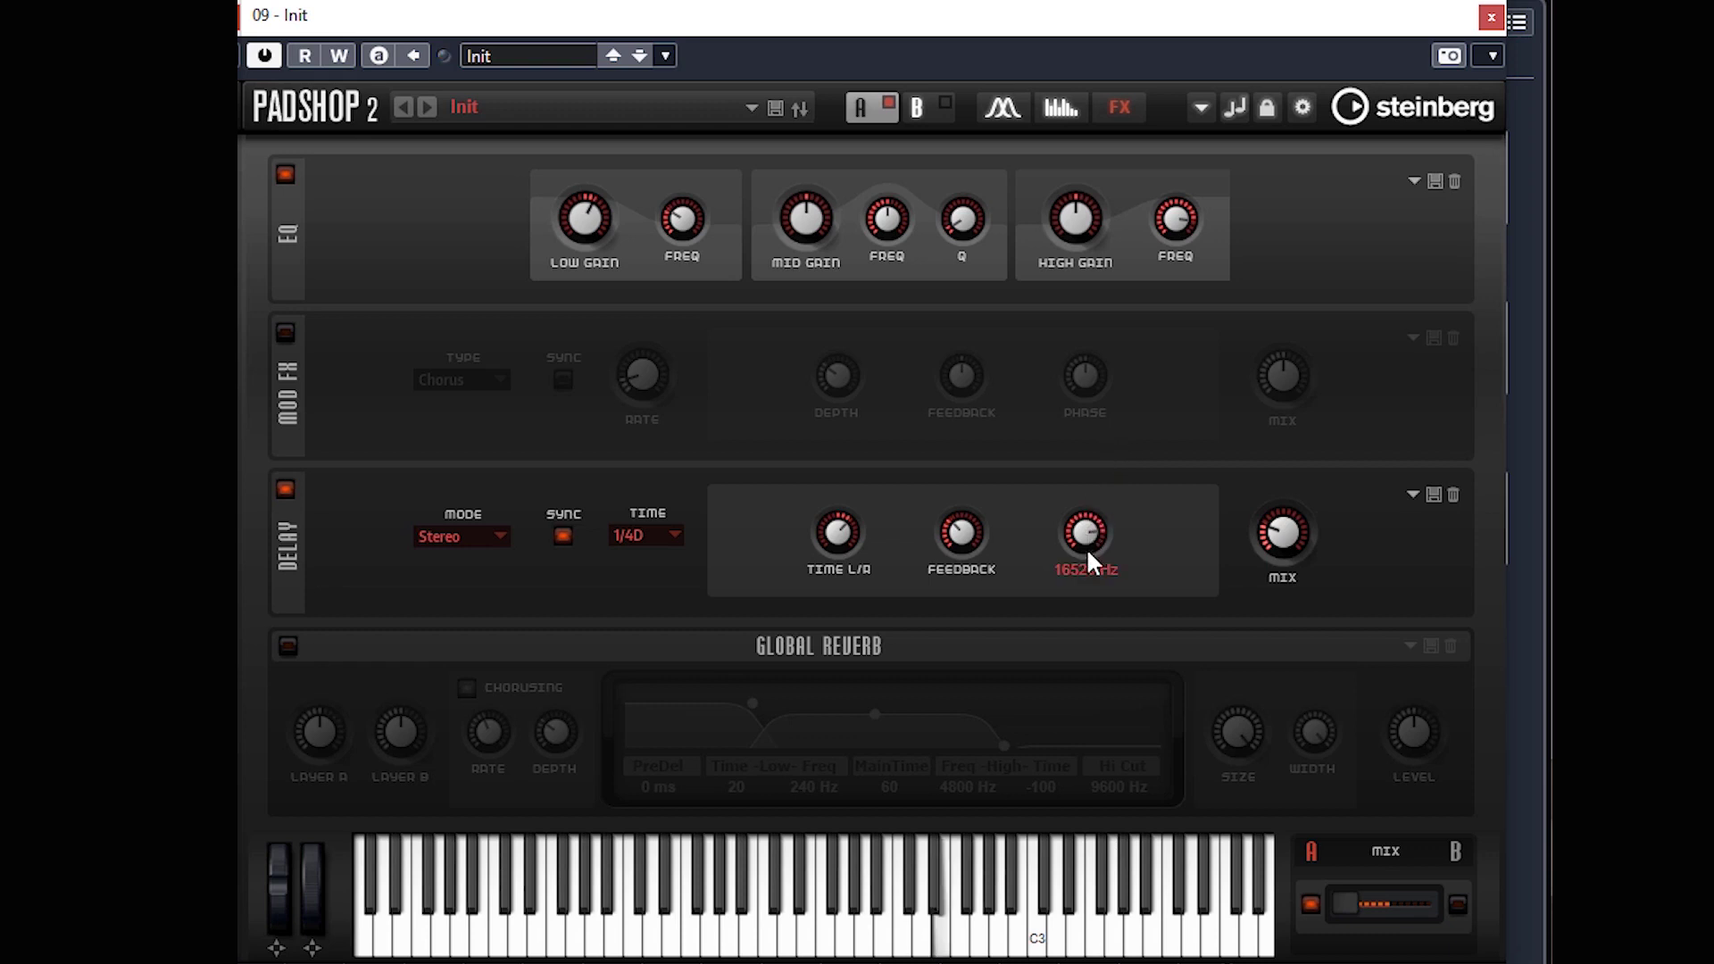
scroll(1087, 540, down, 3)
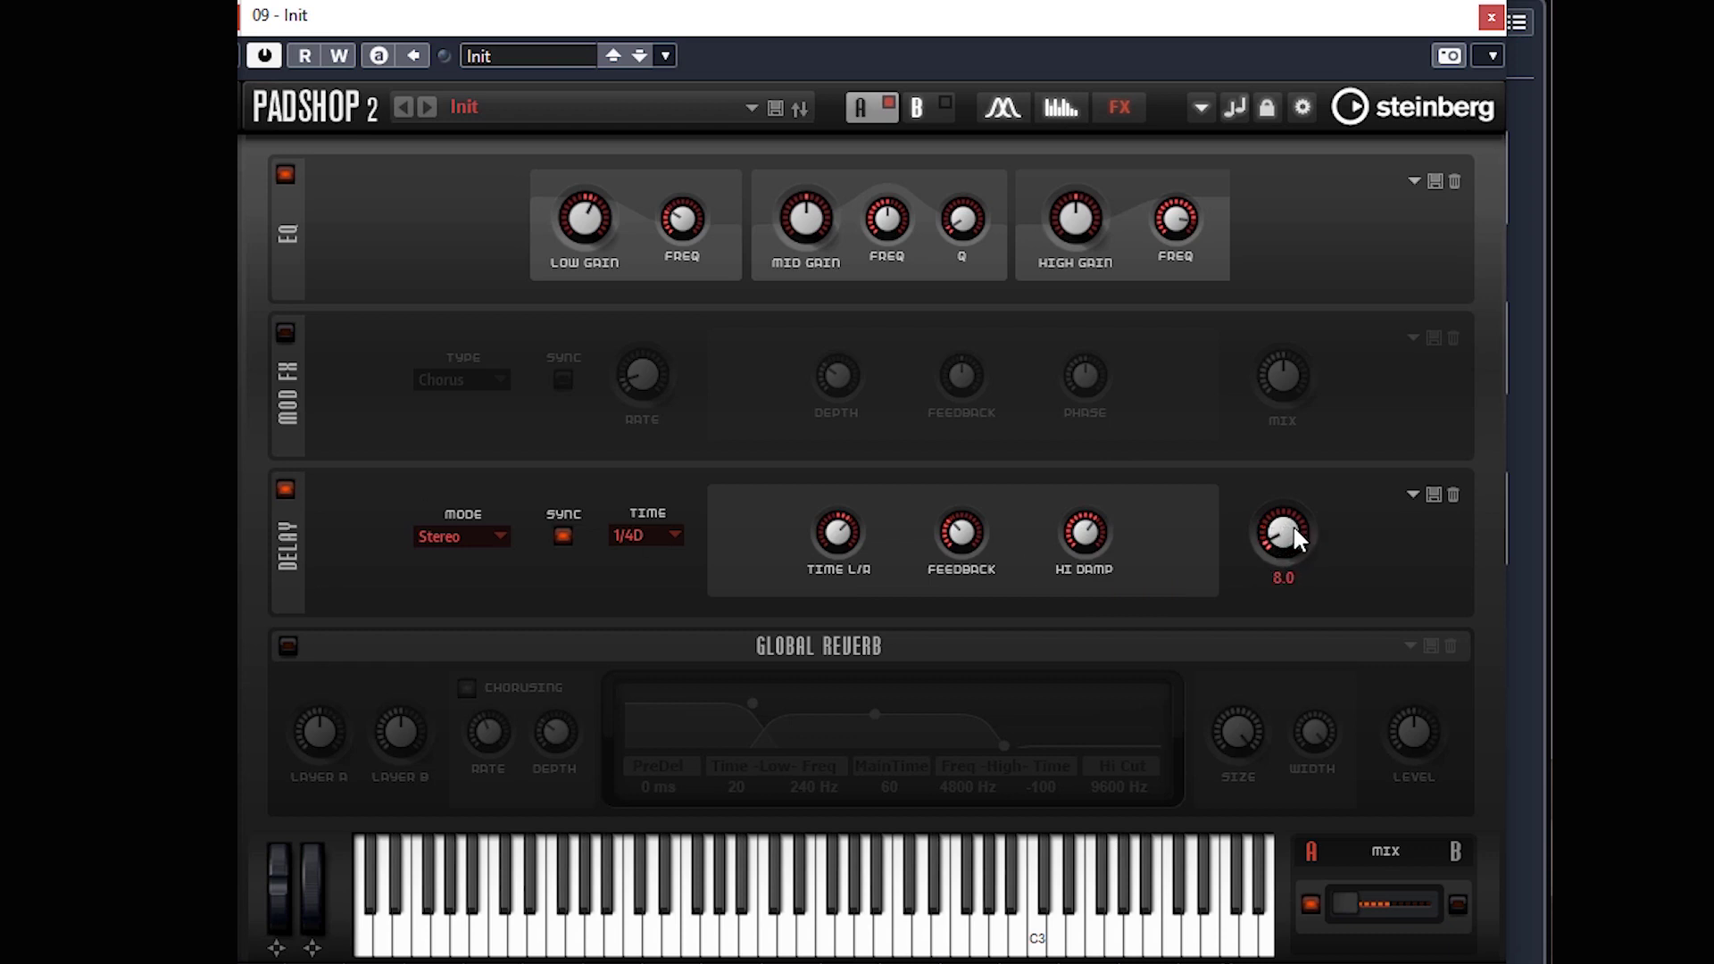
Enable Global Reverb, adjust its high time, and set its level to -6.5 dB.
click(288, 648)
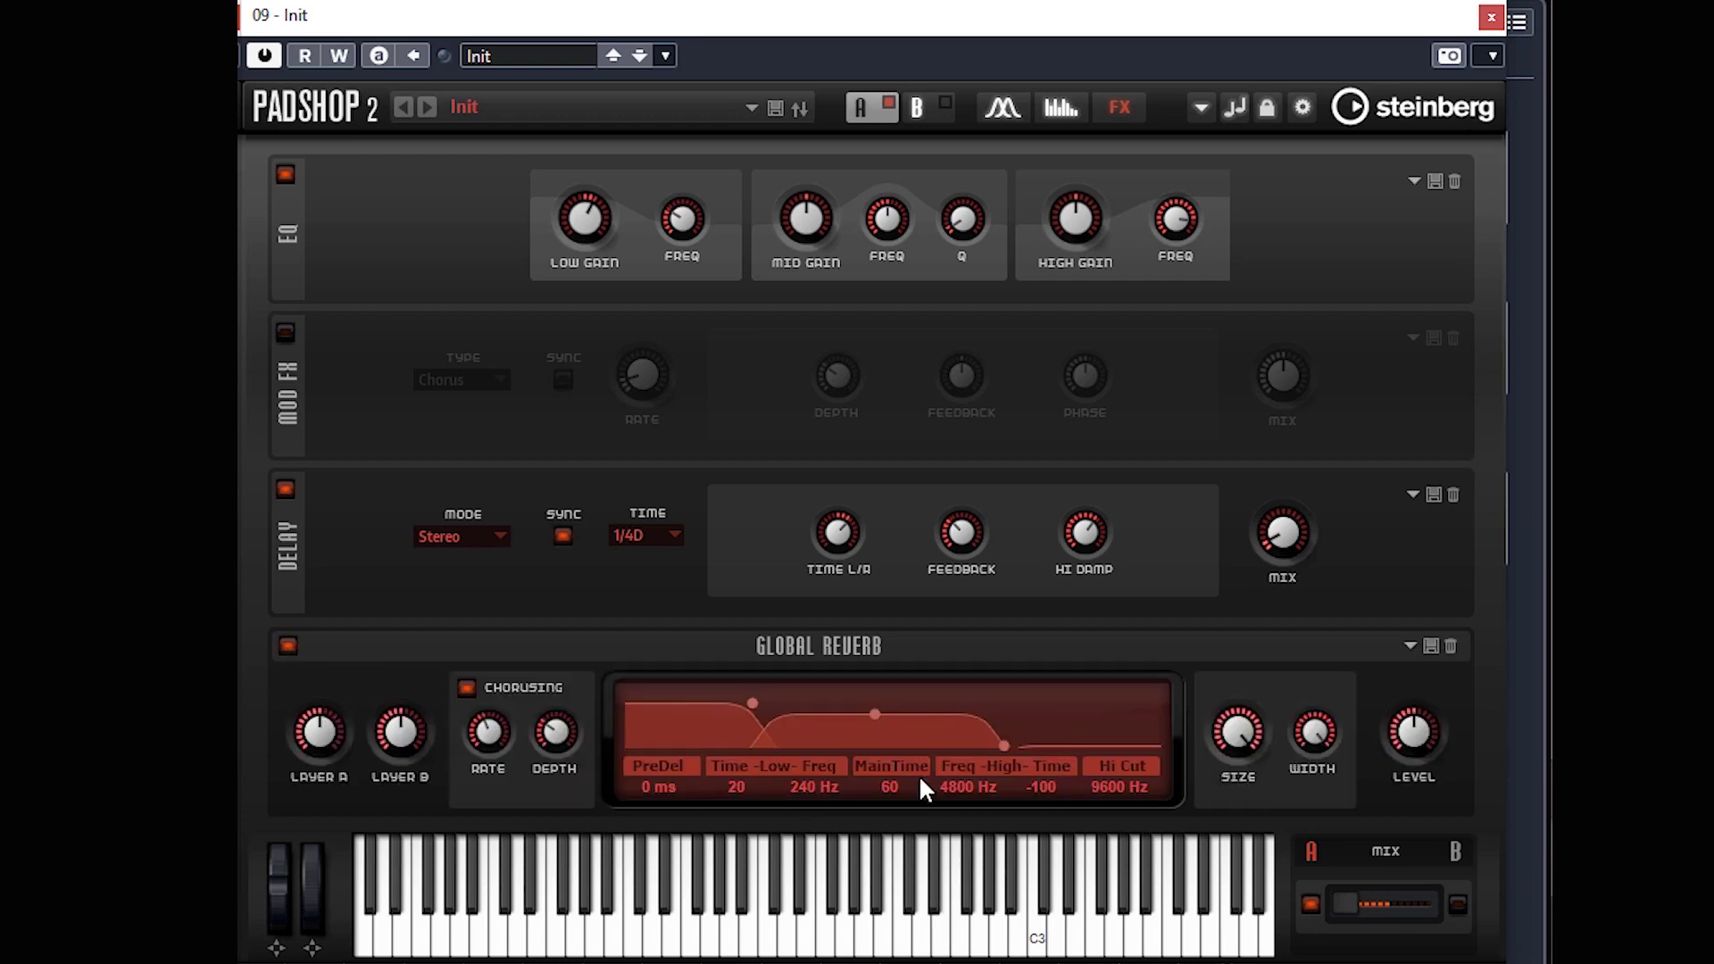
drag(1005, 744, 1005, 714)
drag(1422, 750, 1411, 753)
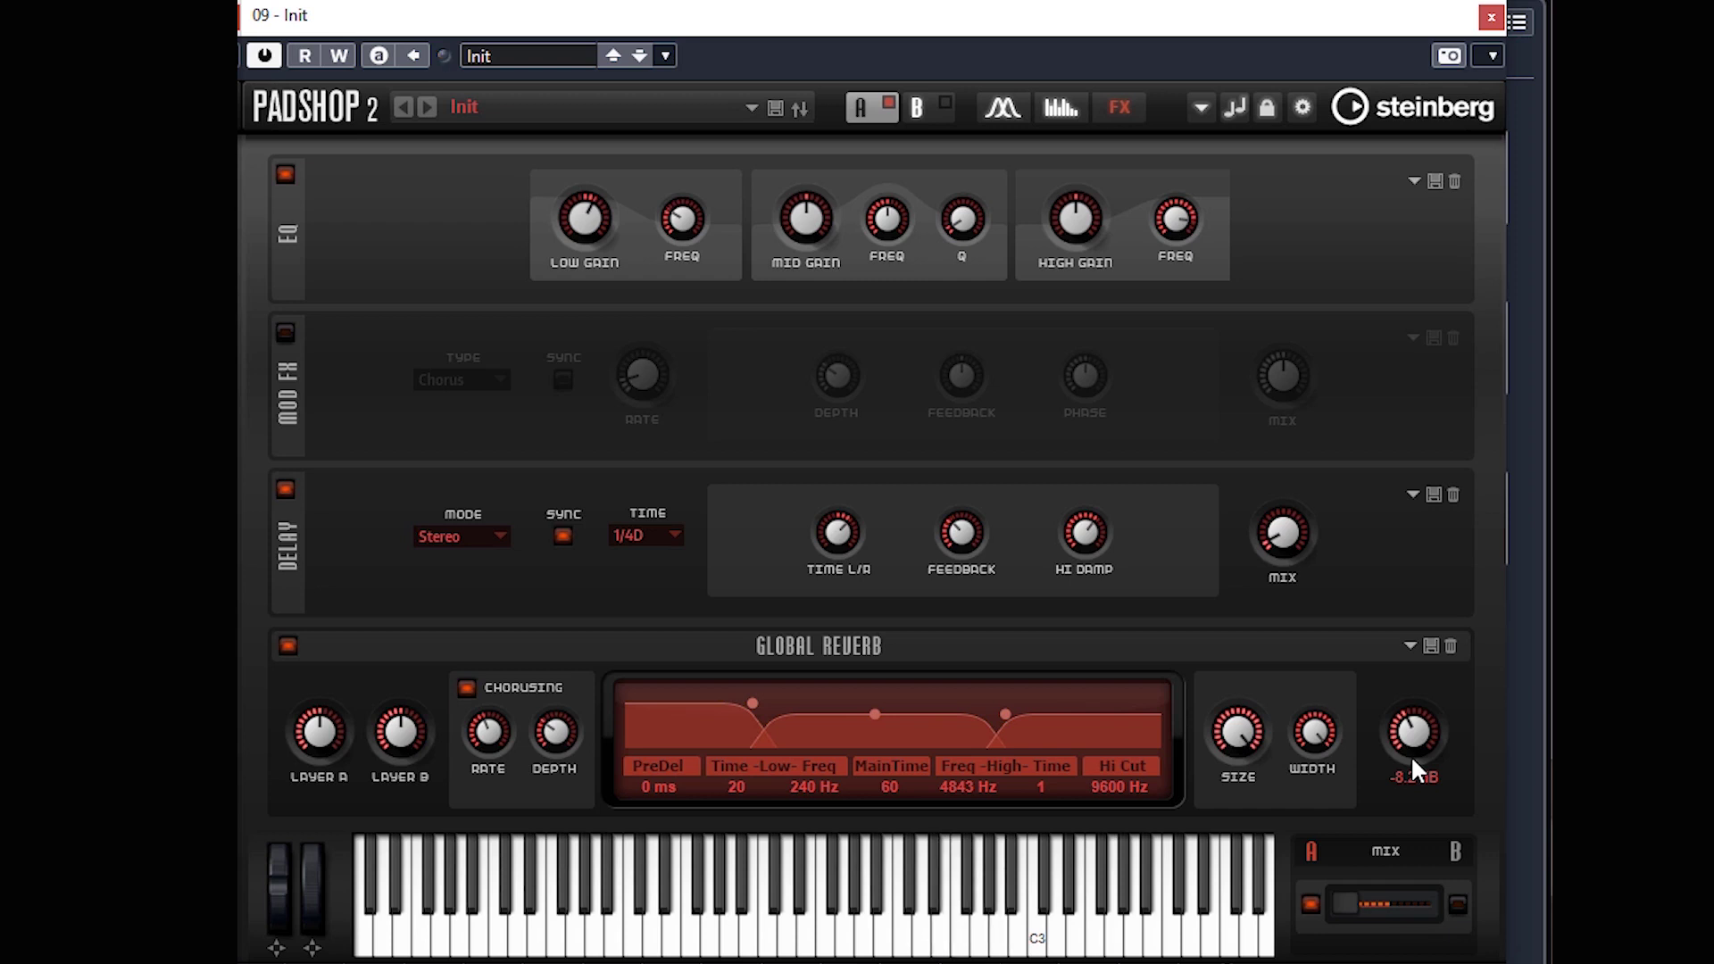
Enable layer B so it sounds, view its synth settings, then return to layer A.
click(943, 106)
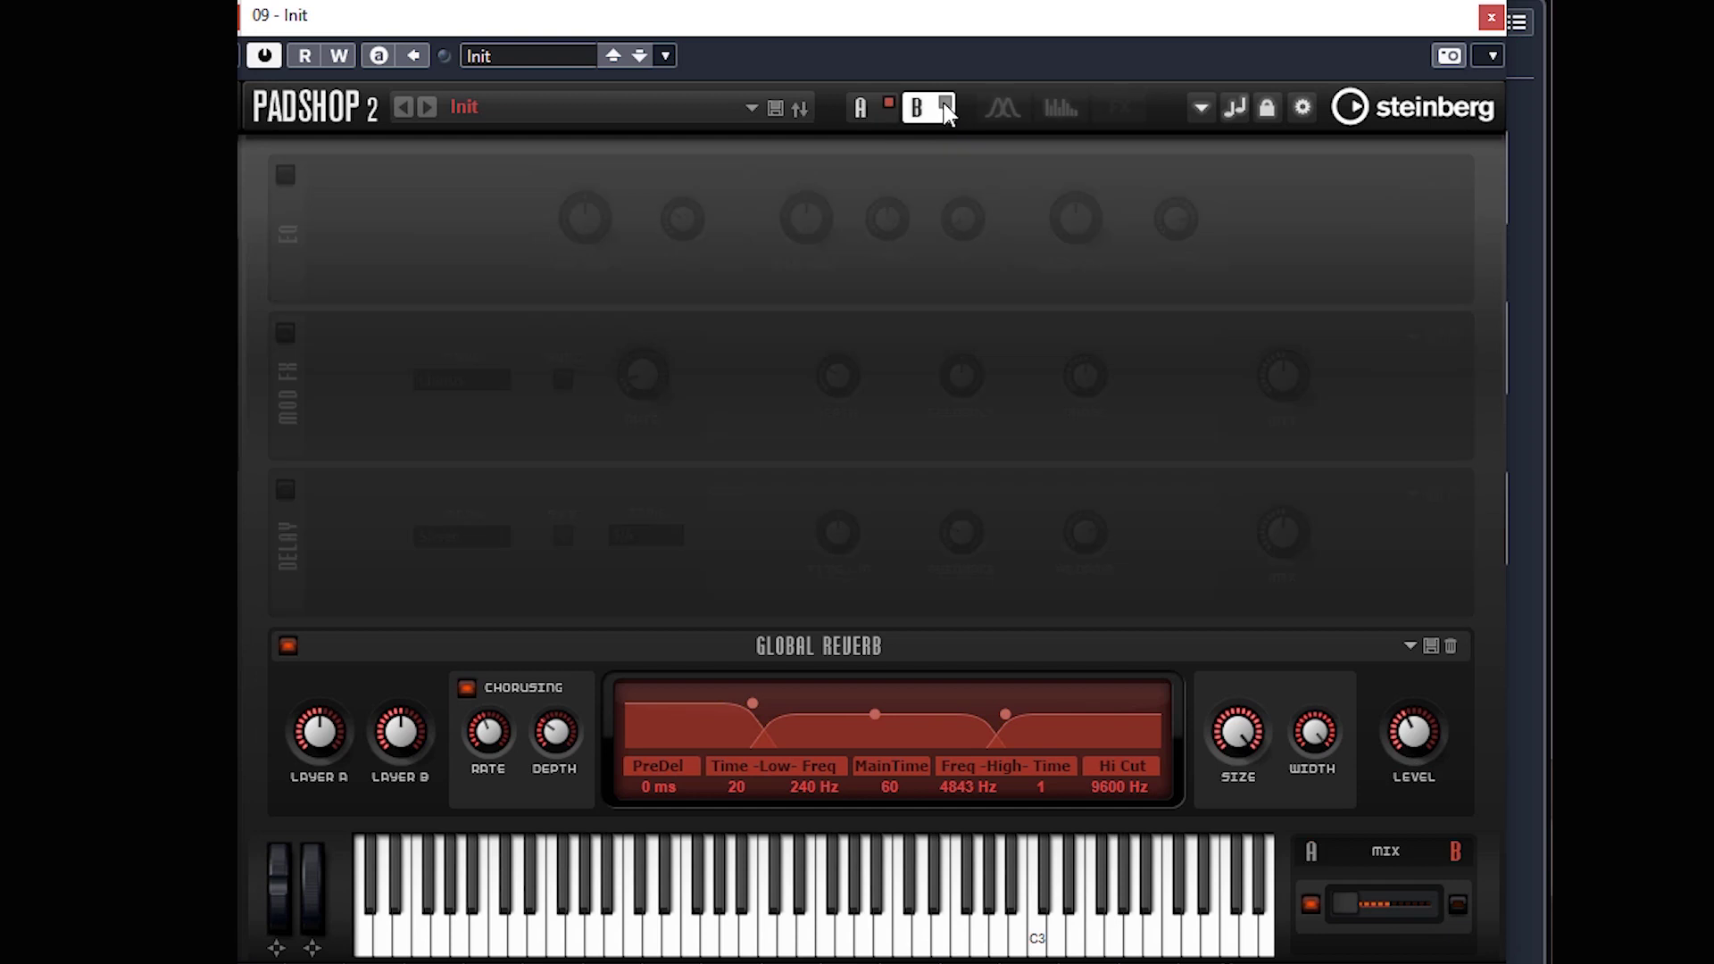
click(946, 105)
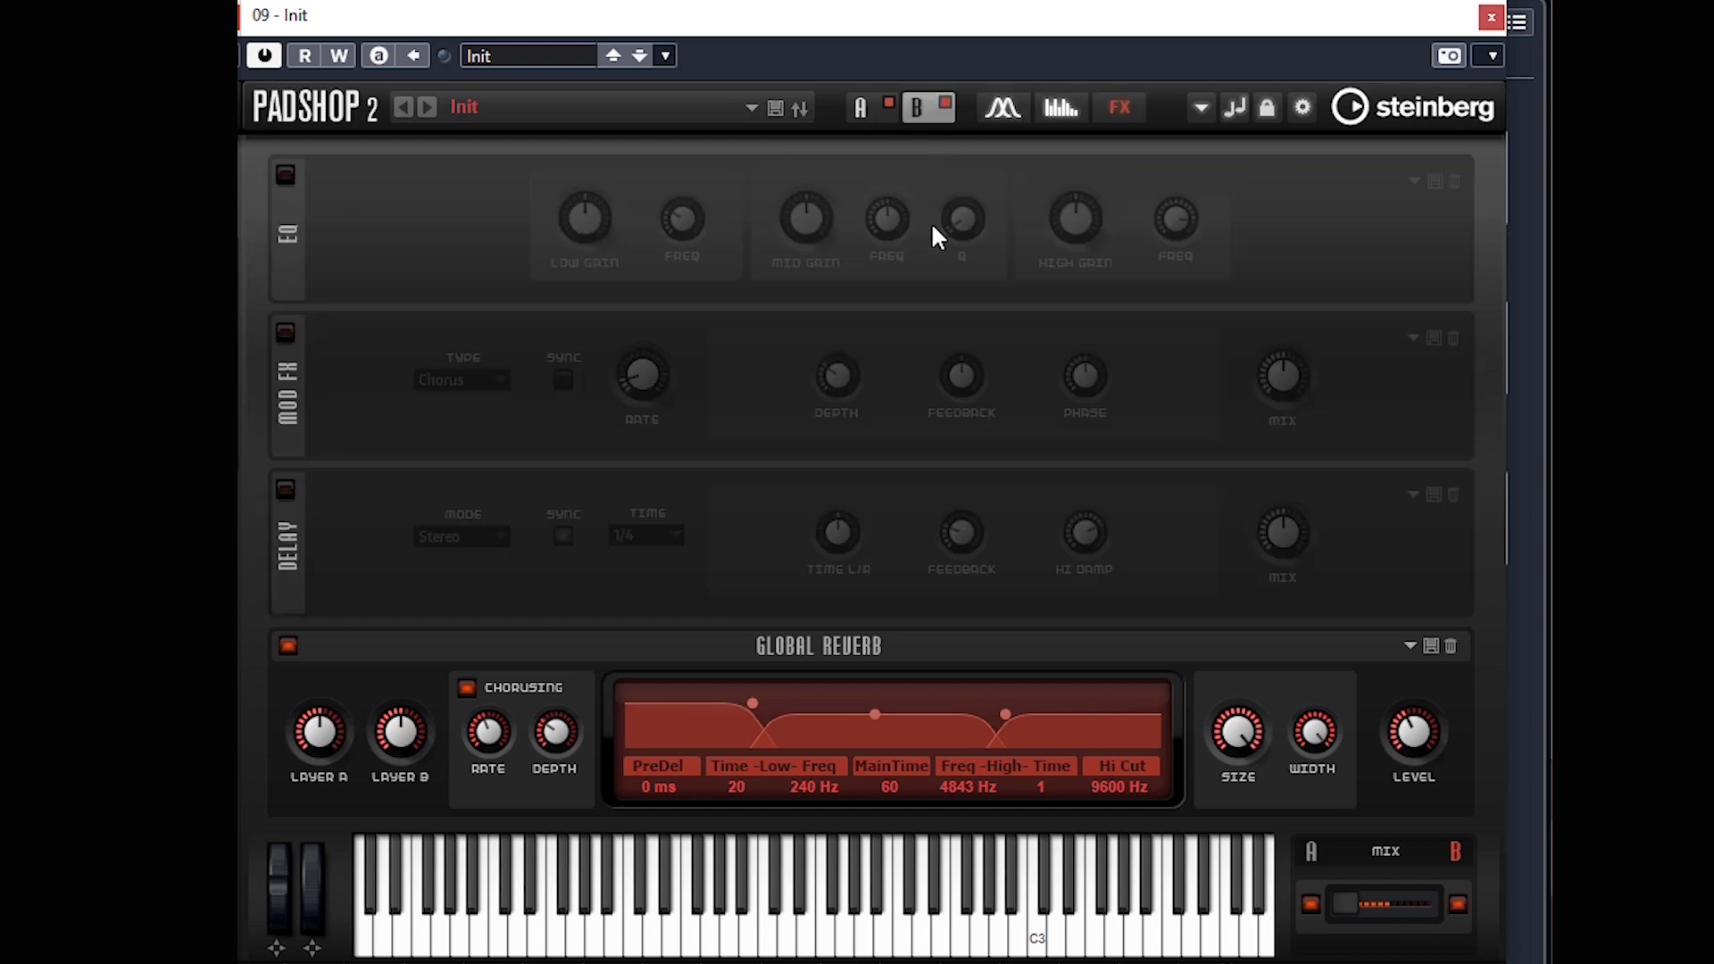
click(1000, 109)
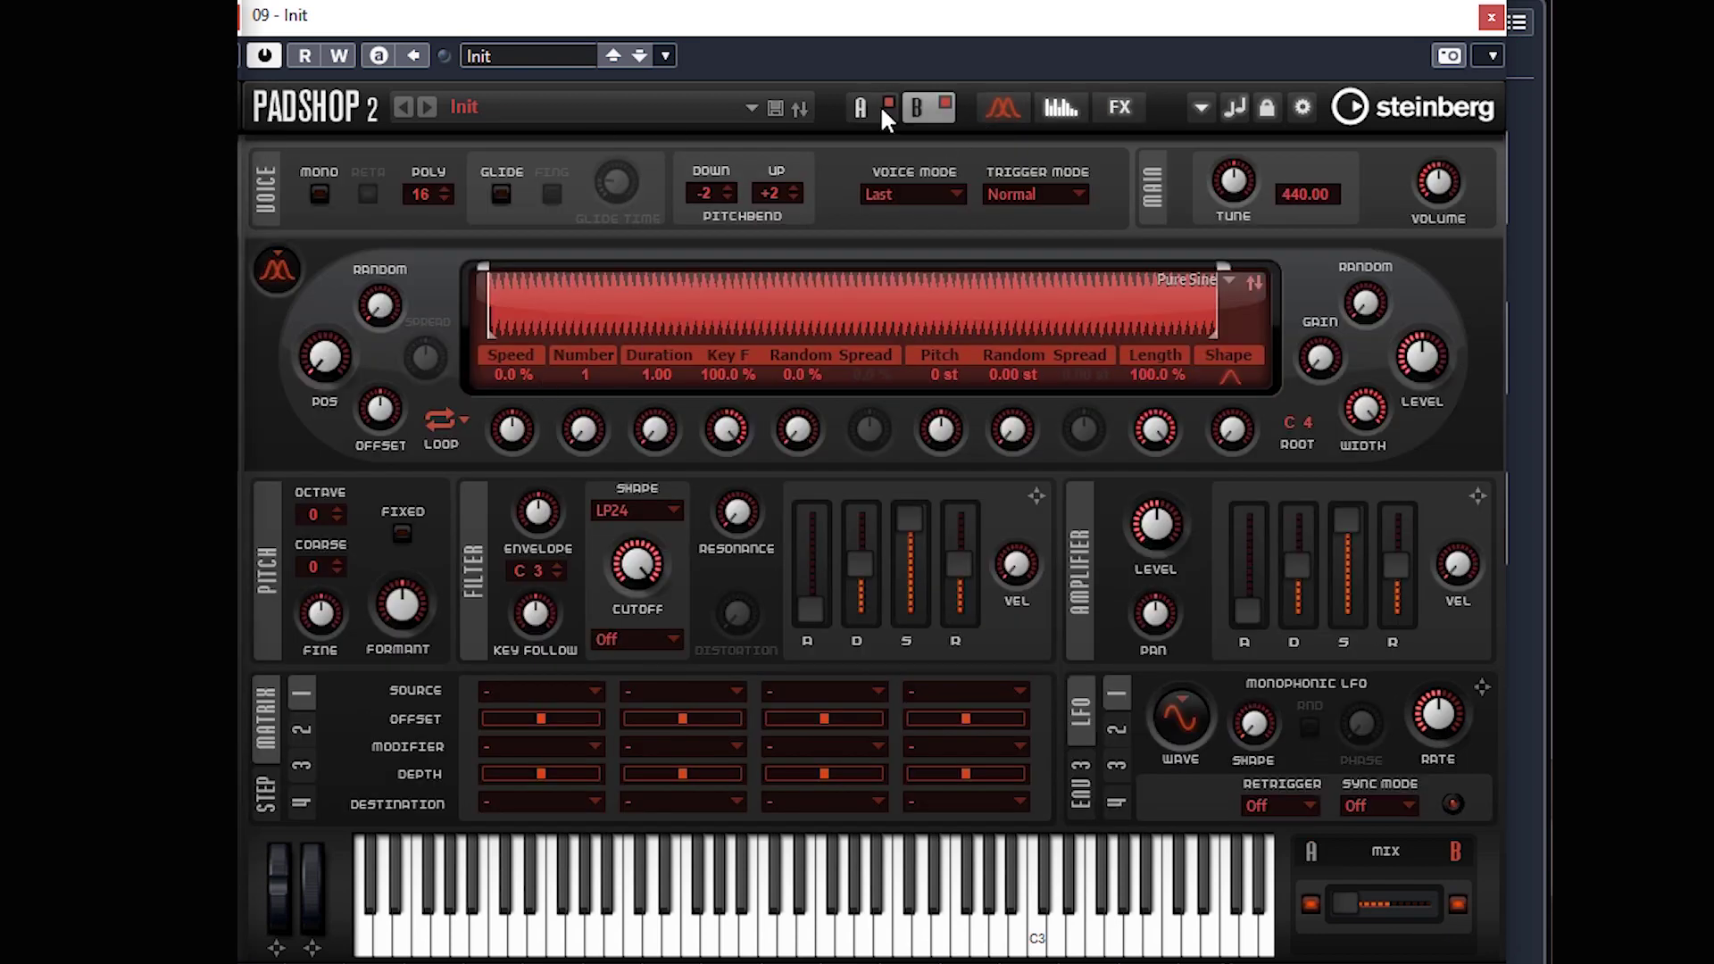
click(857, 112)
Copy layer A's Earthquake settings and paste them into layer B.
click(1204, 104)
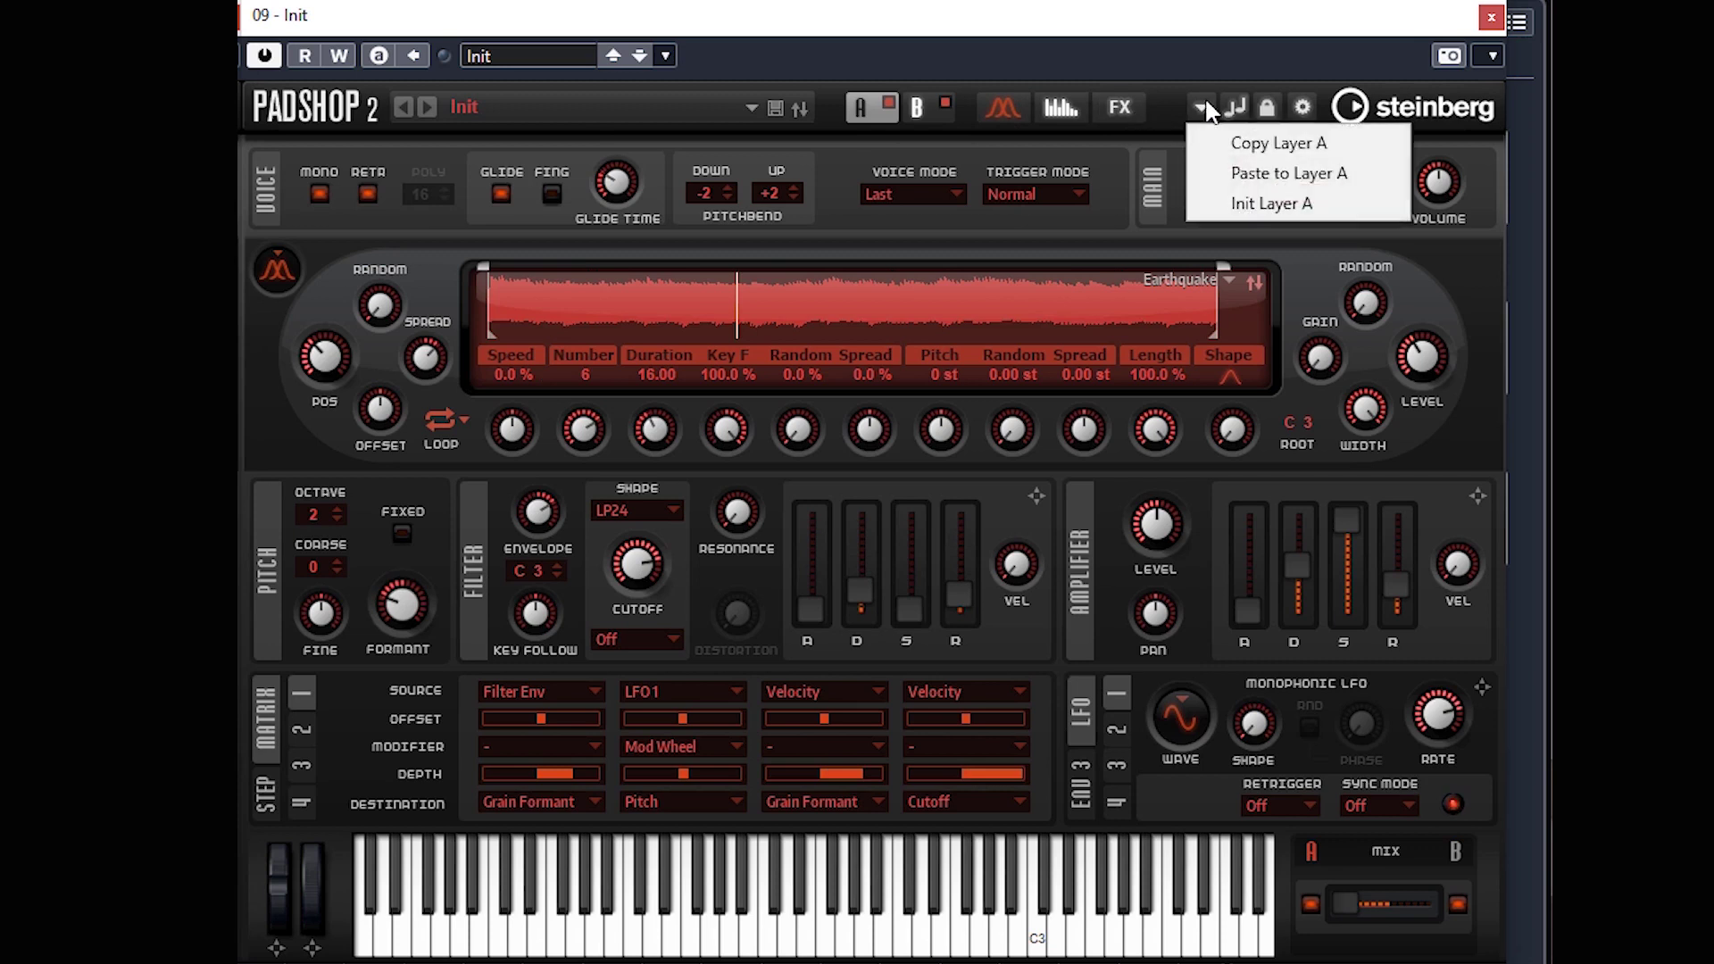
click(1214, 135)
click(933, 112)
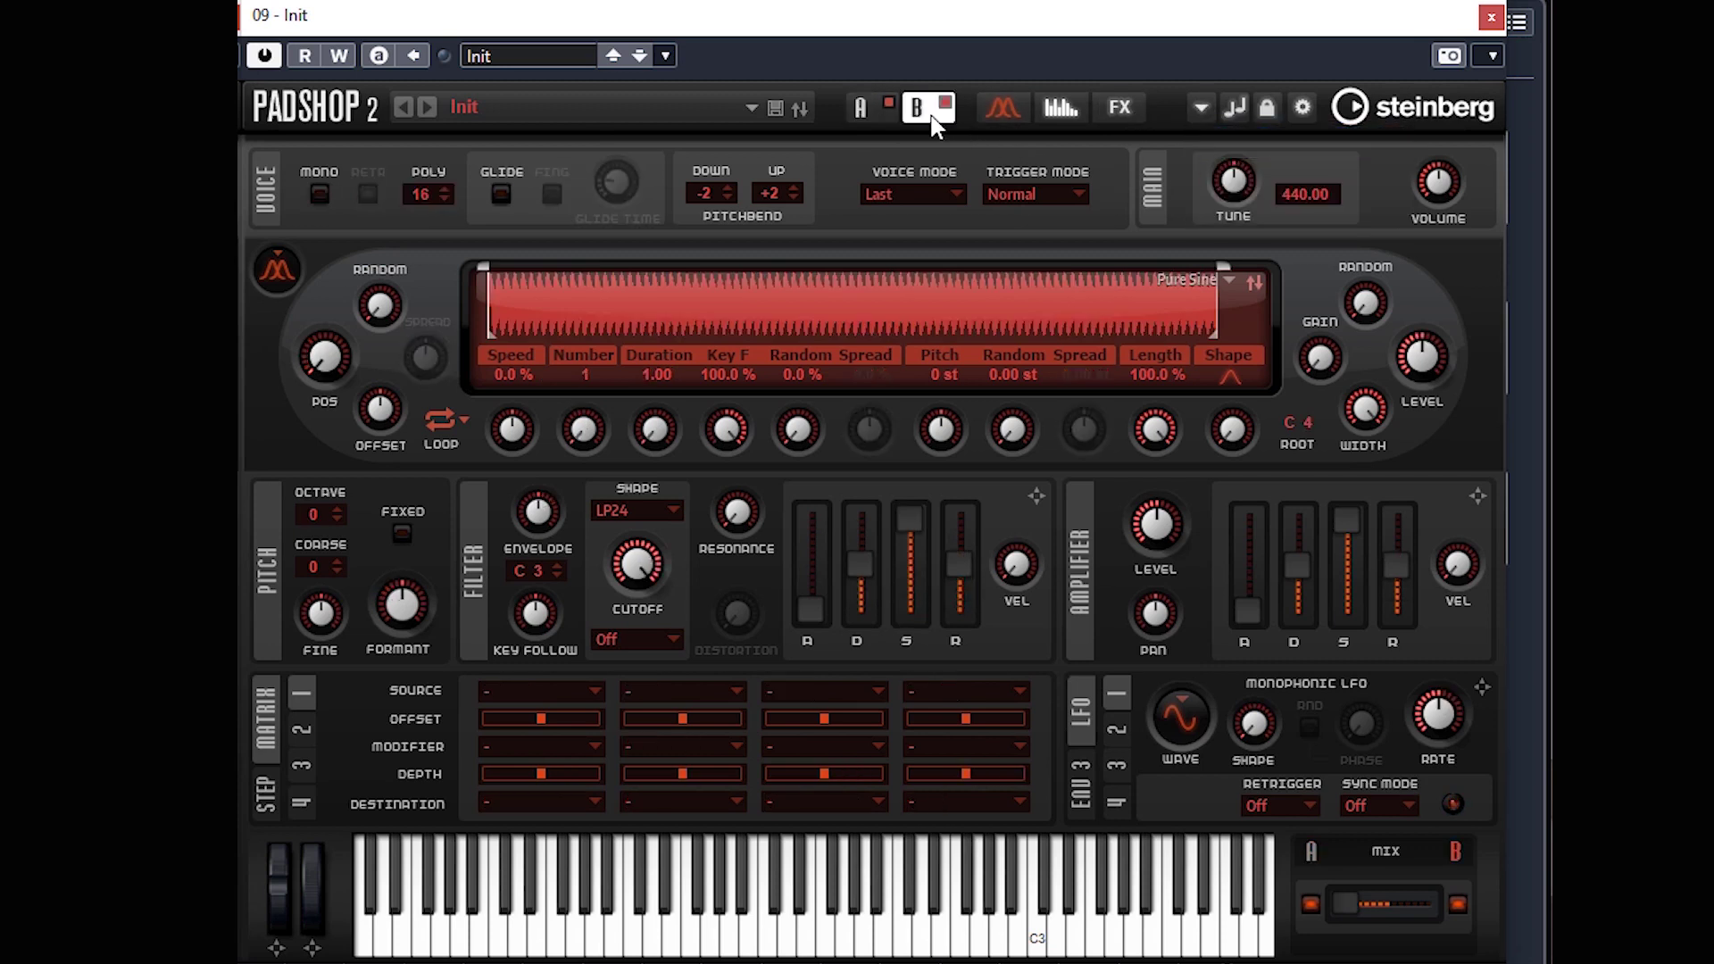
click(1202, 102)
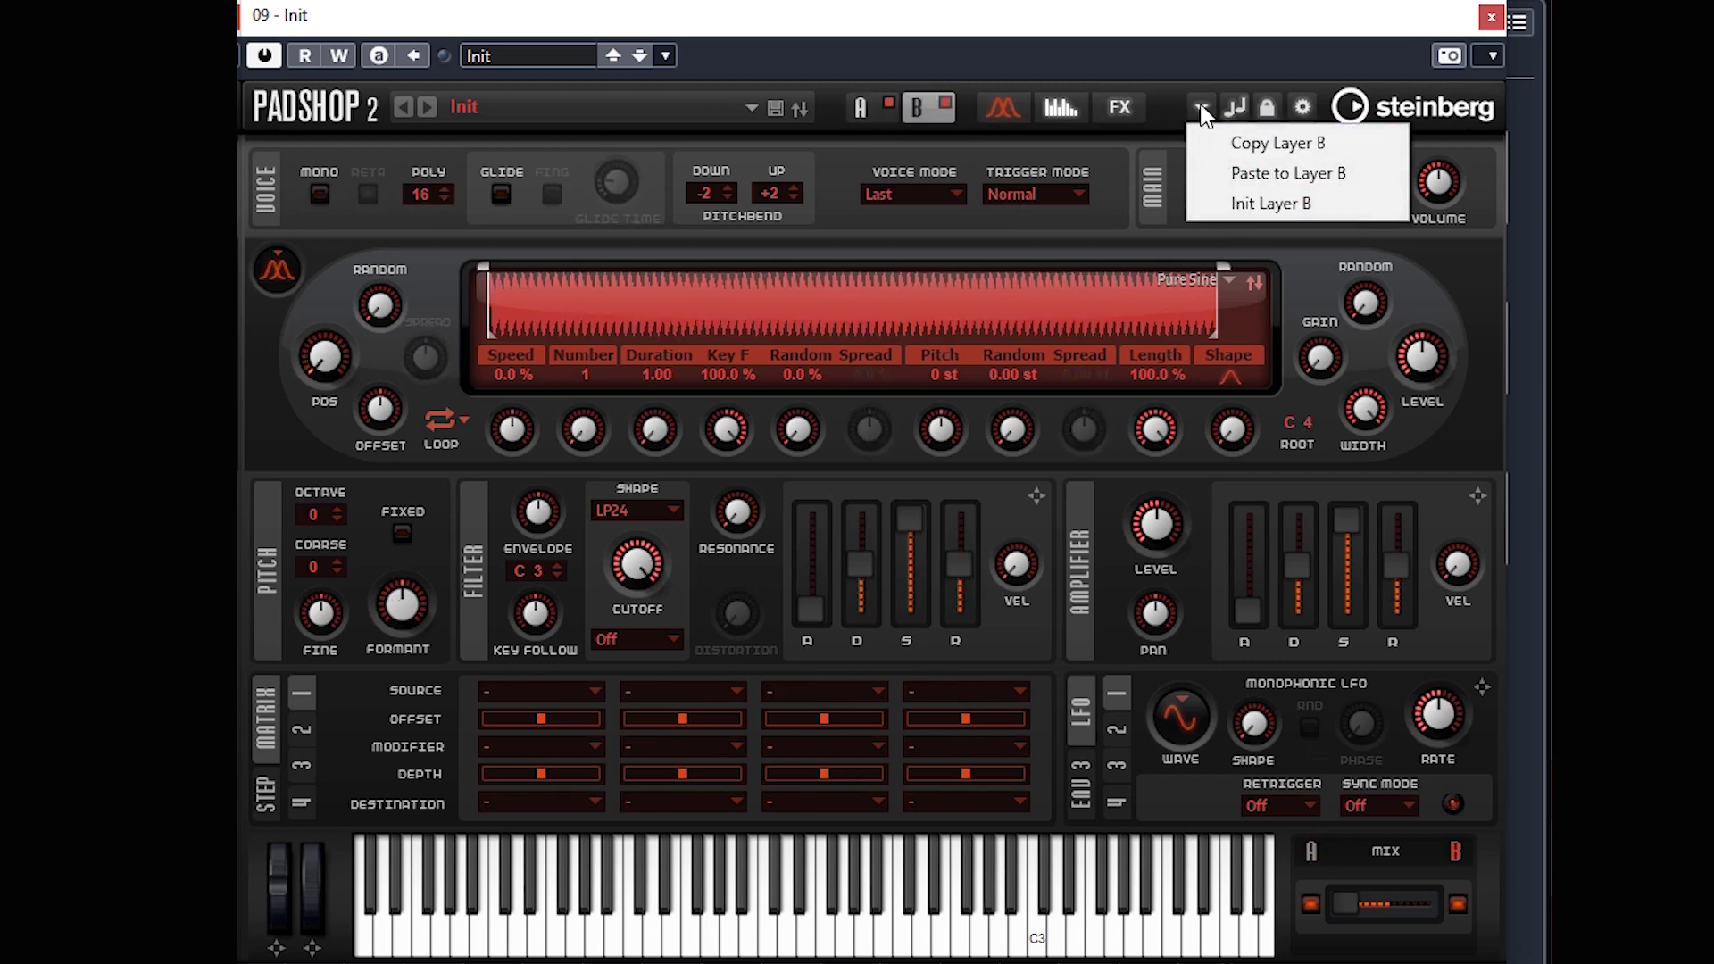
click(1255, 169)
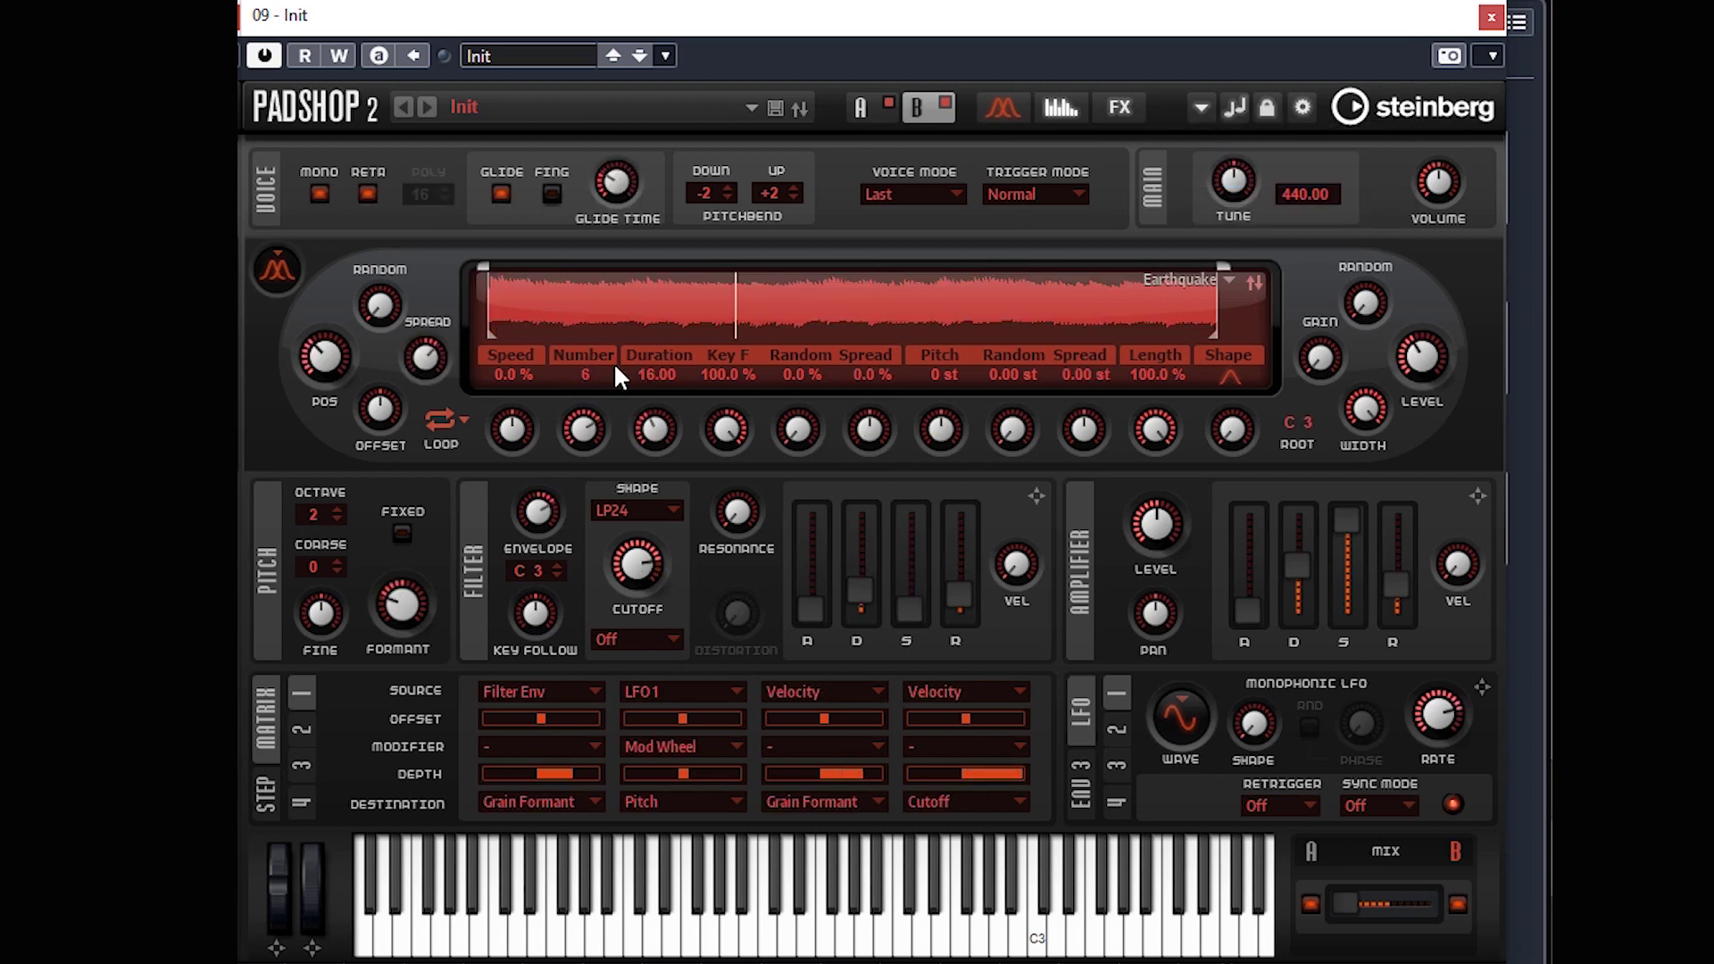
mouse_move(639, 563)
Give layer B an HP6 high-pass filter, mix fully to B, and raise envelope sustain to 15% and release.
click(645, 507)
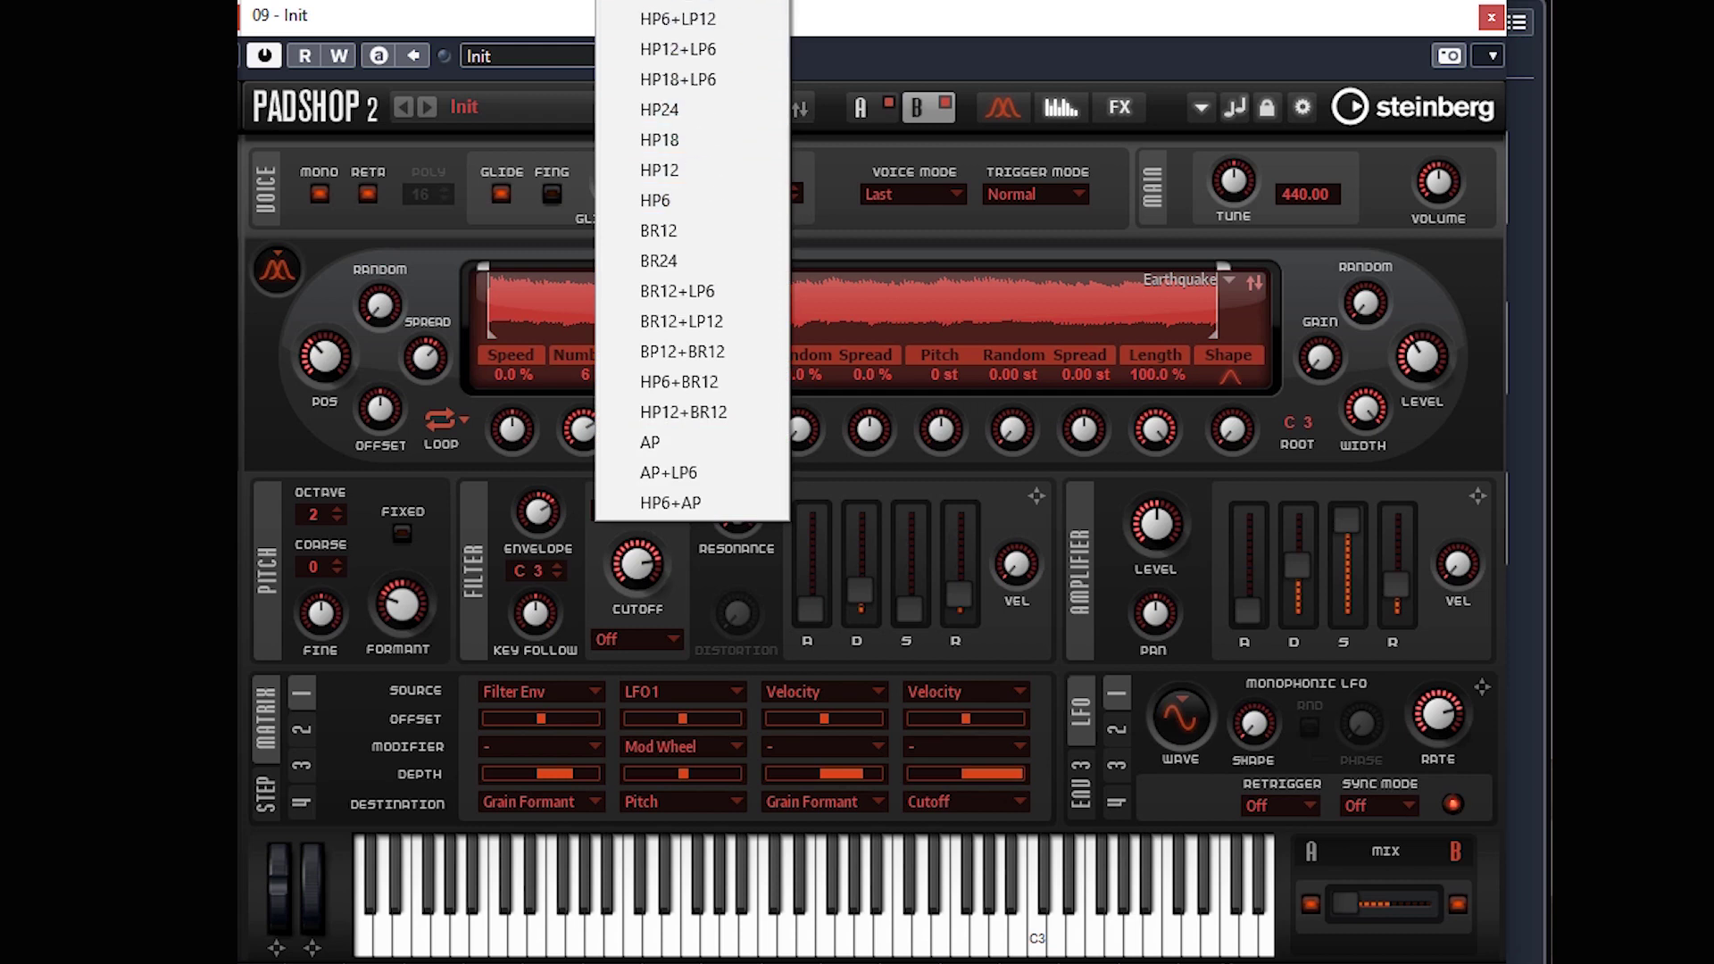
click(684, 196)
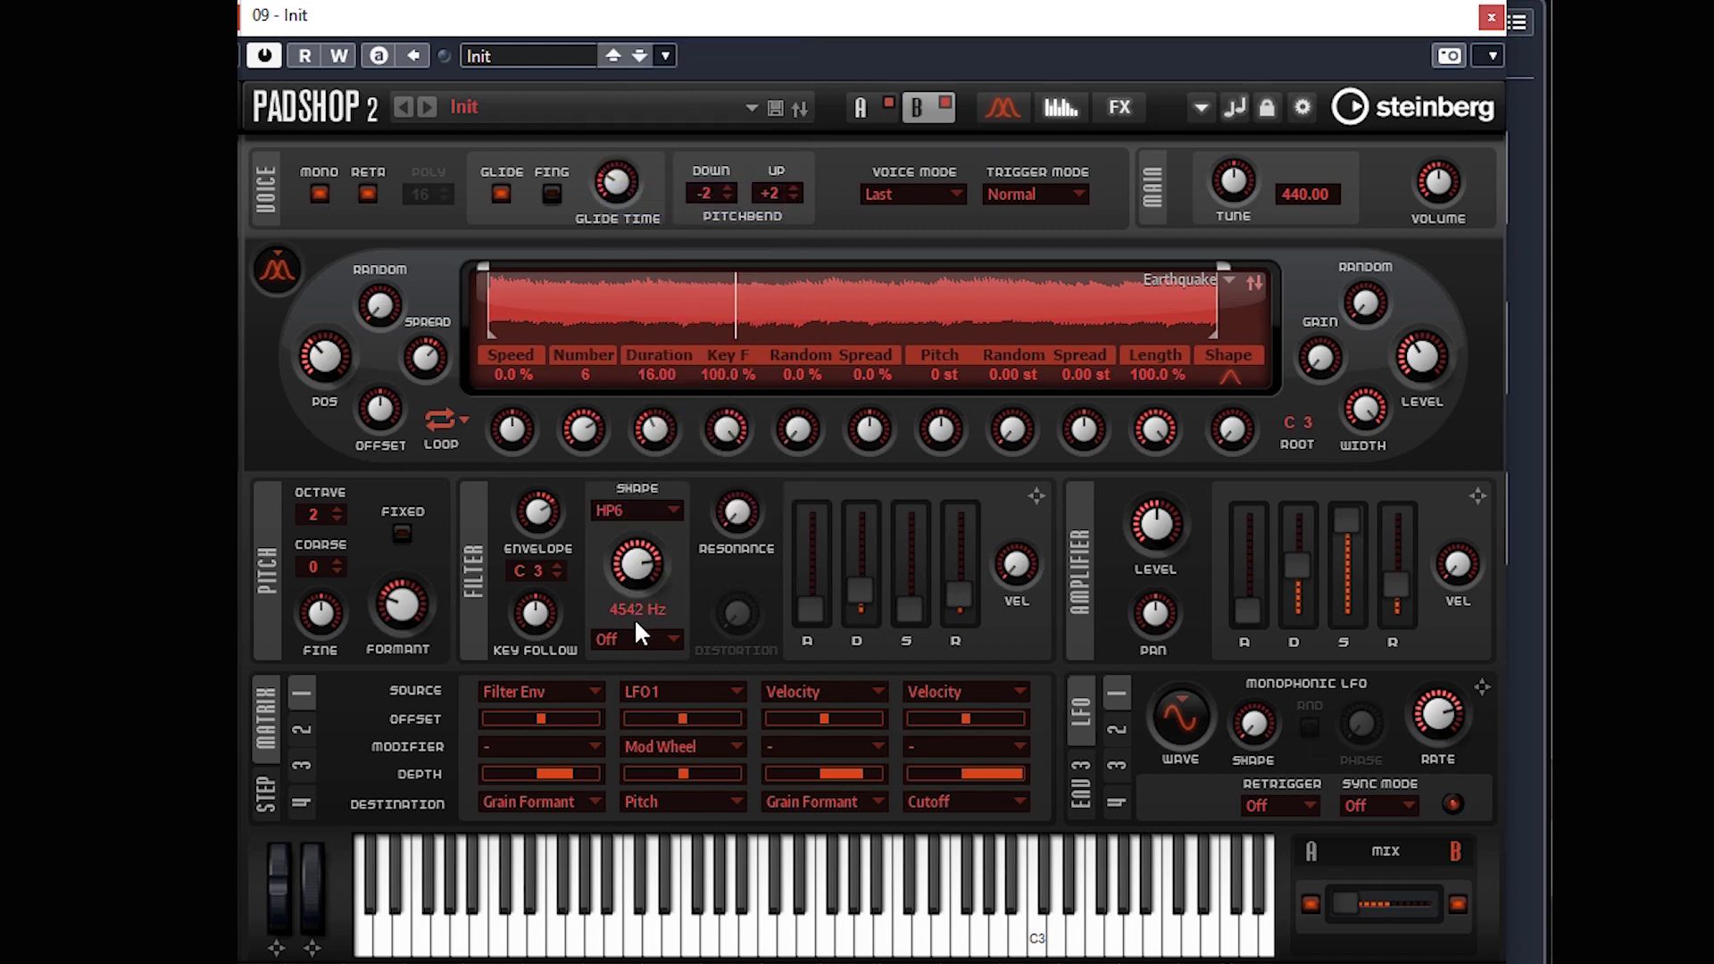
drag(1342, 905, 1425, 904)
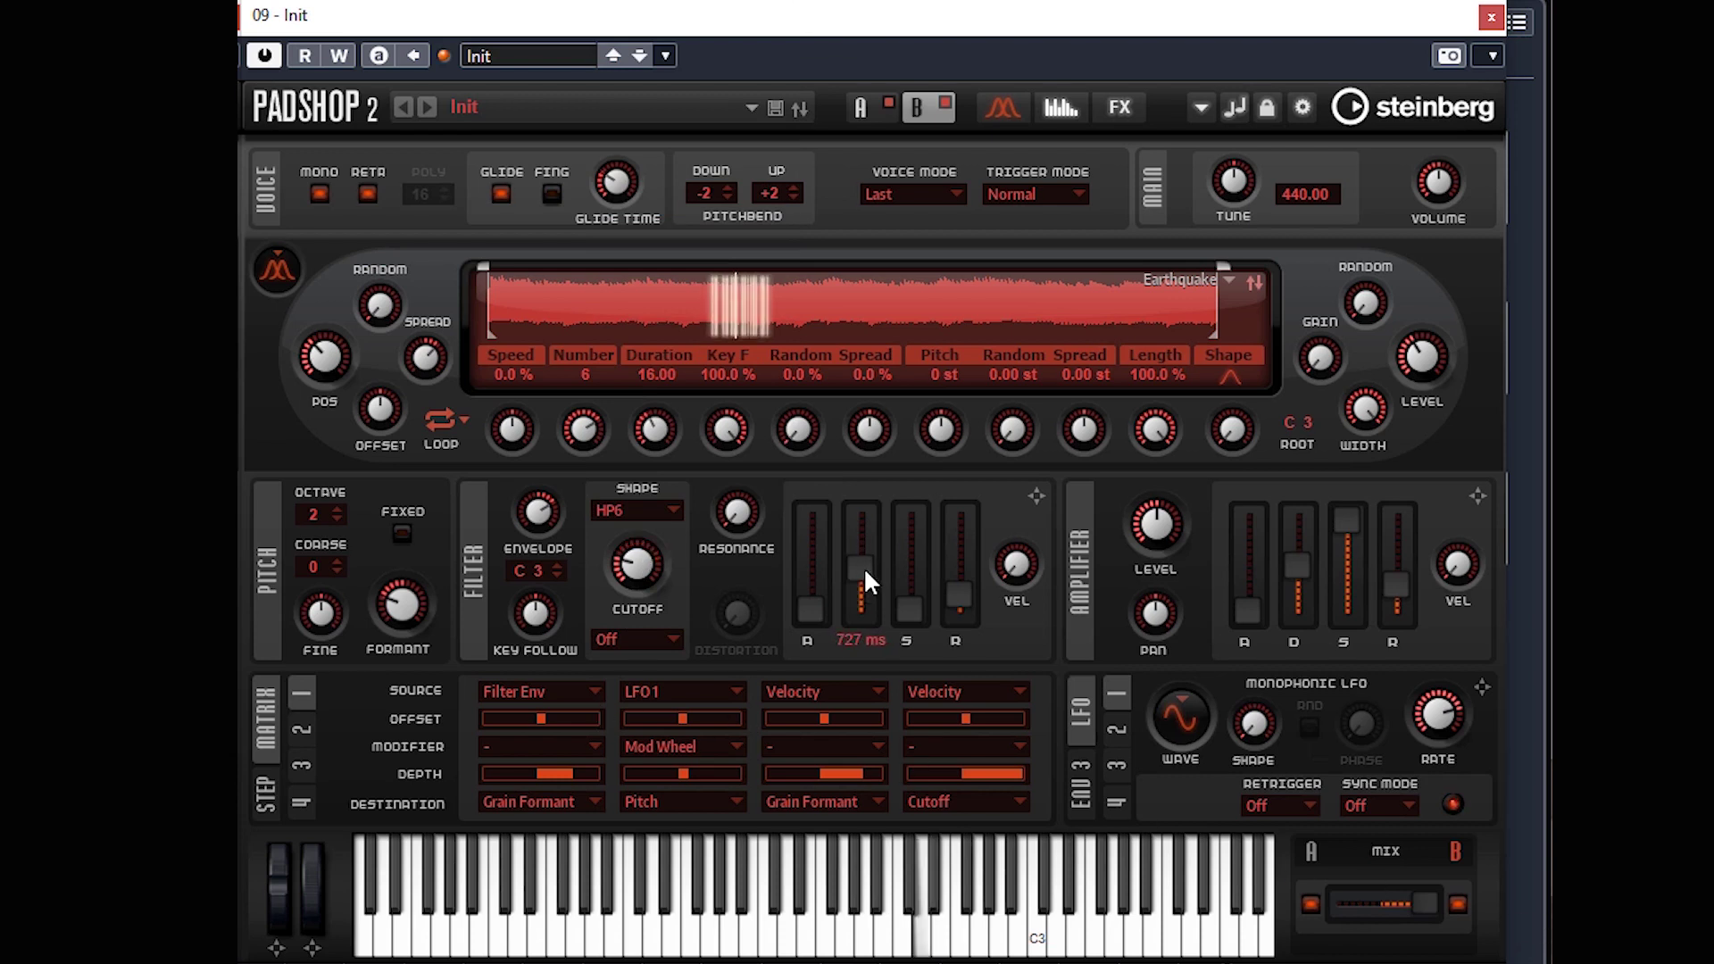
drag(969, 598, 970, 589)
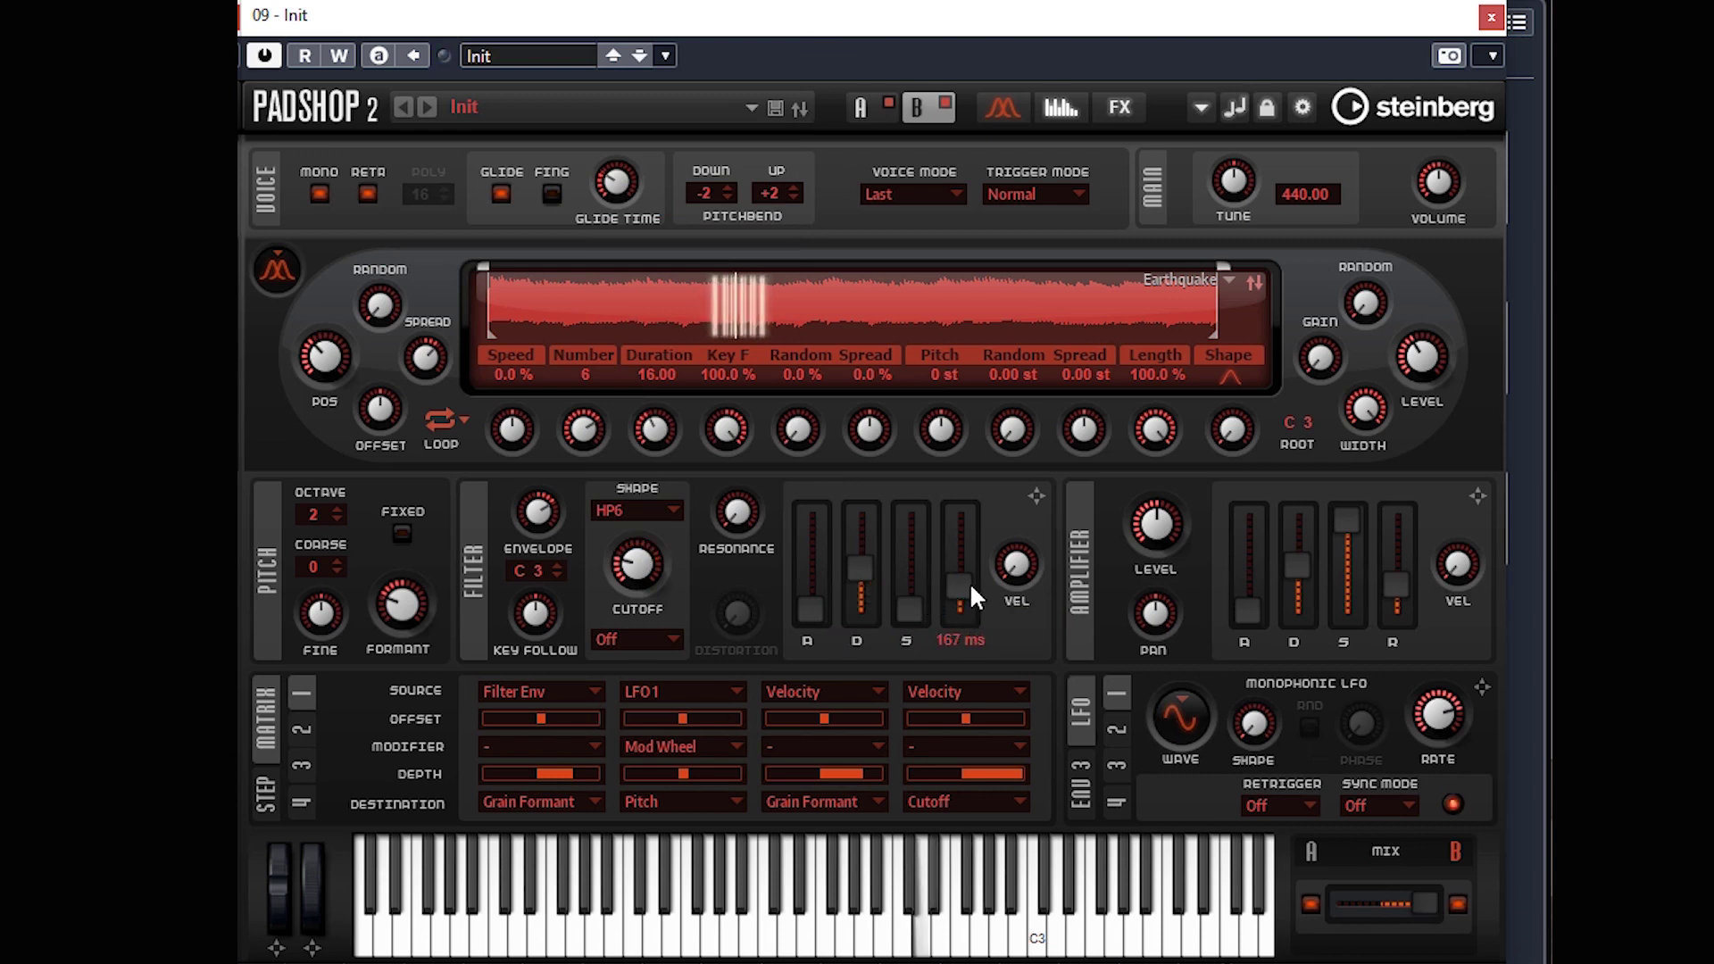
click(915, 604)
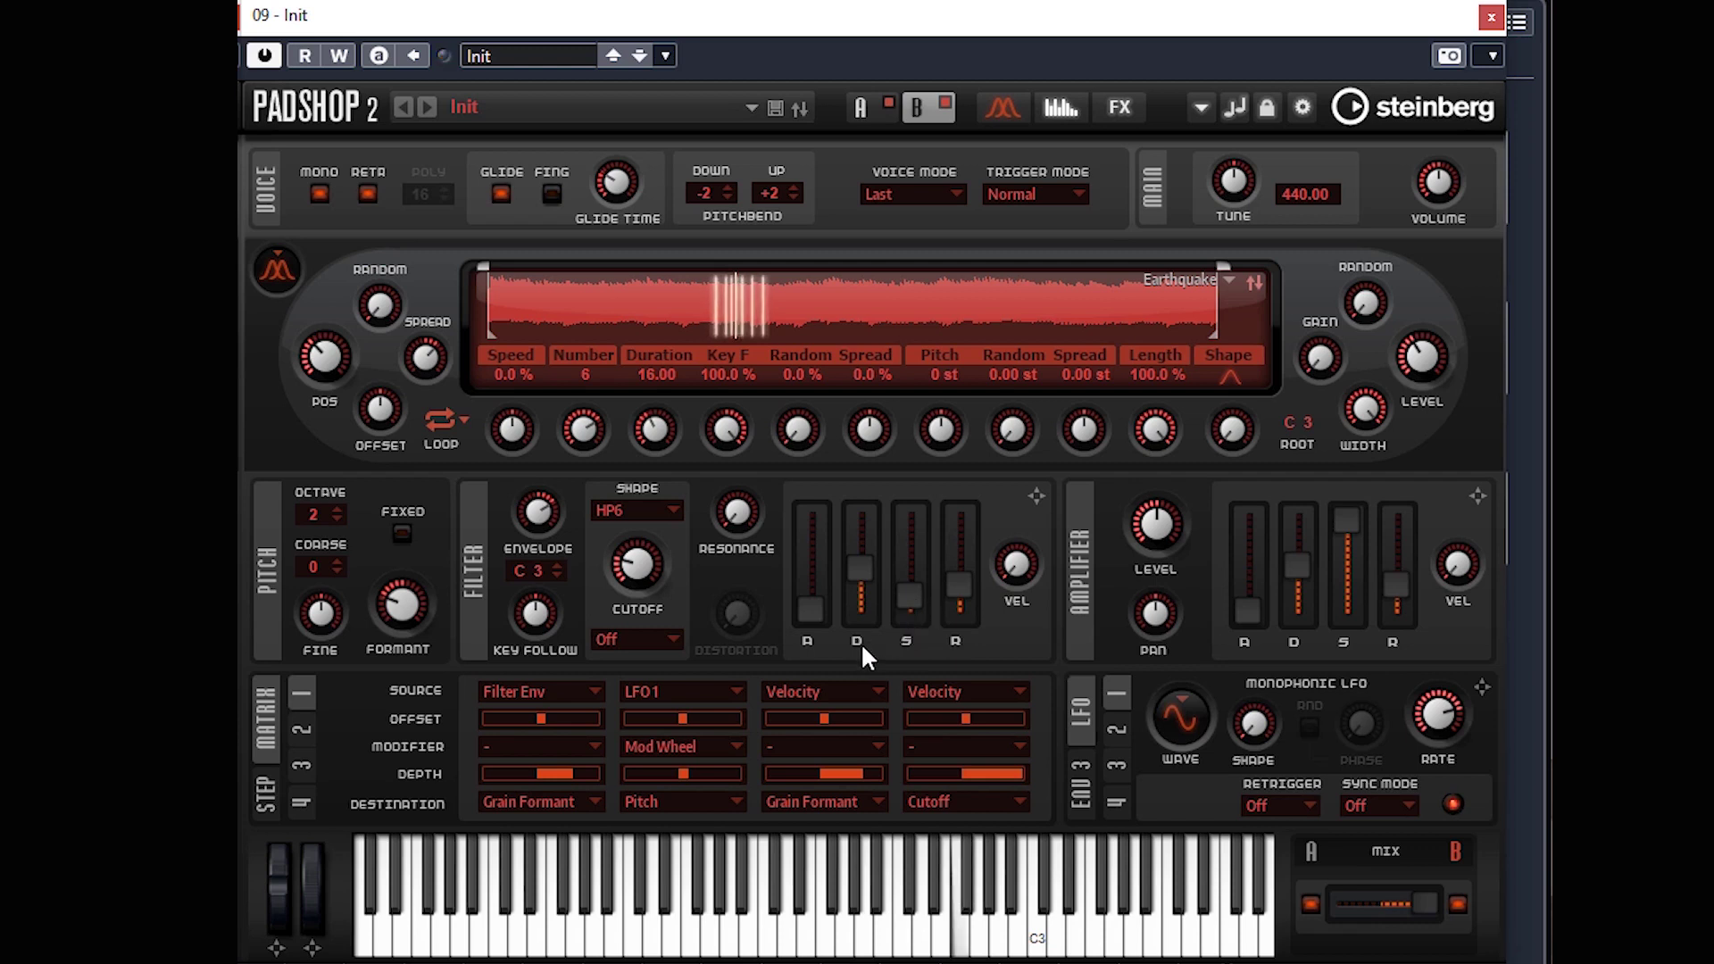
Set the filter distortion to Tube at about 41%.
click(668, 637)
click(656, 701)
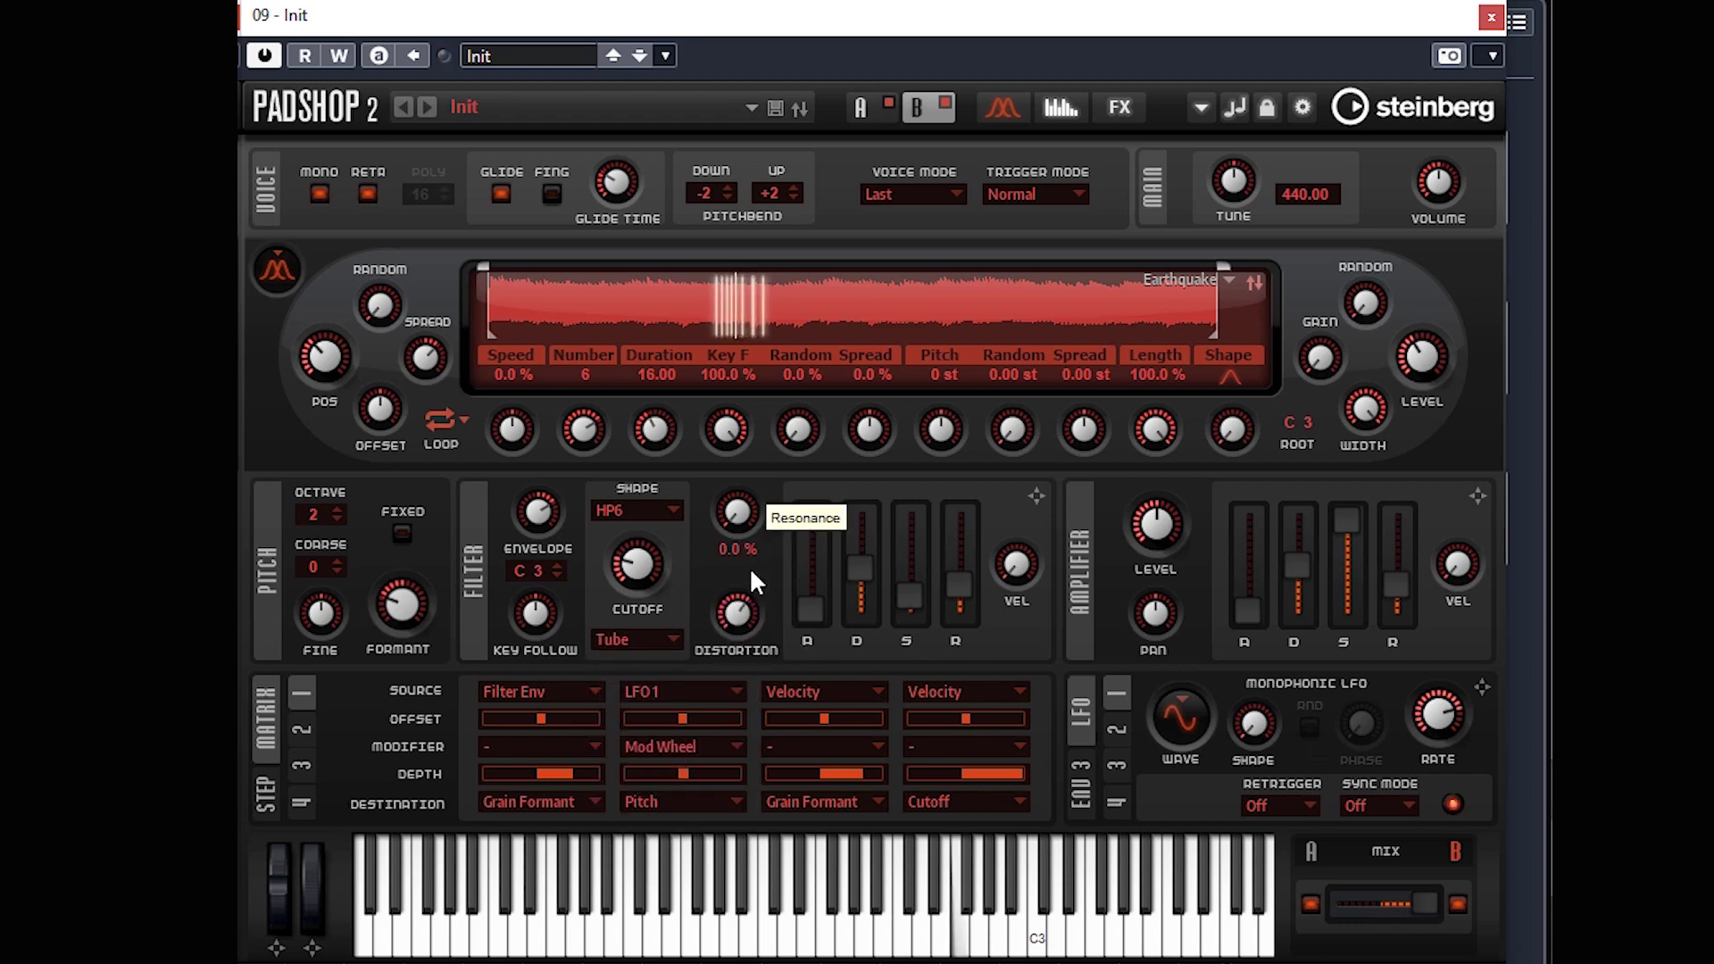
scroll(743, 614, up, 5)
drag(743, 614, 723, 641)
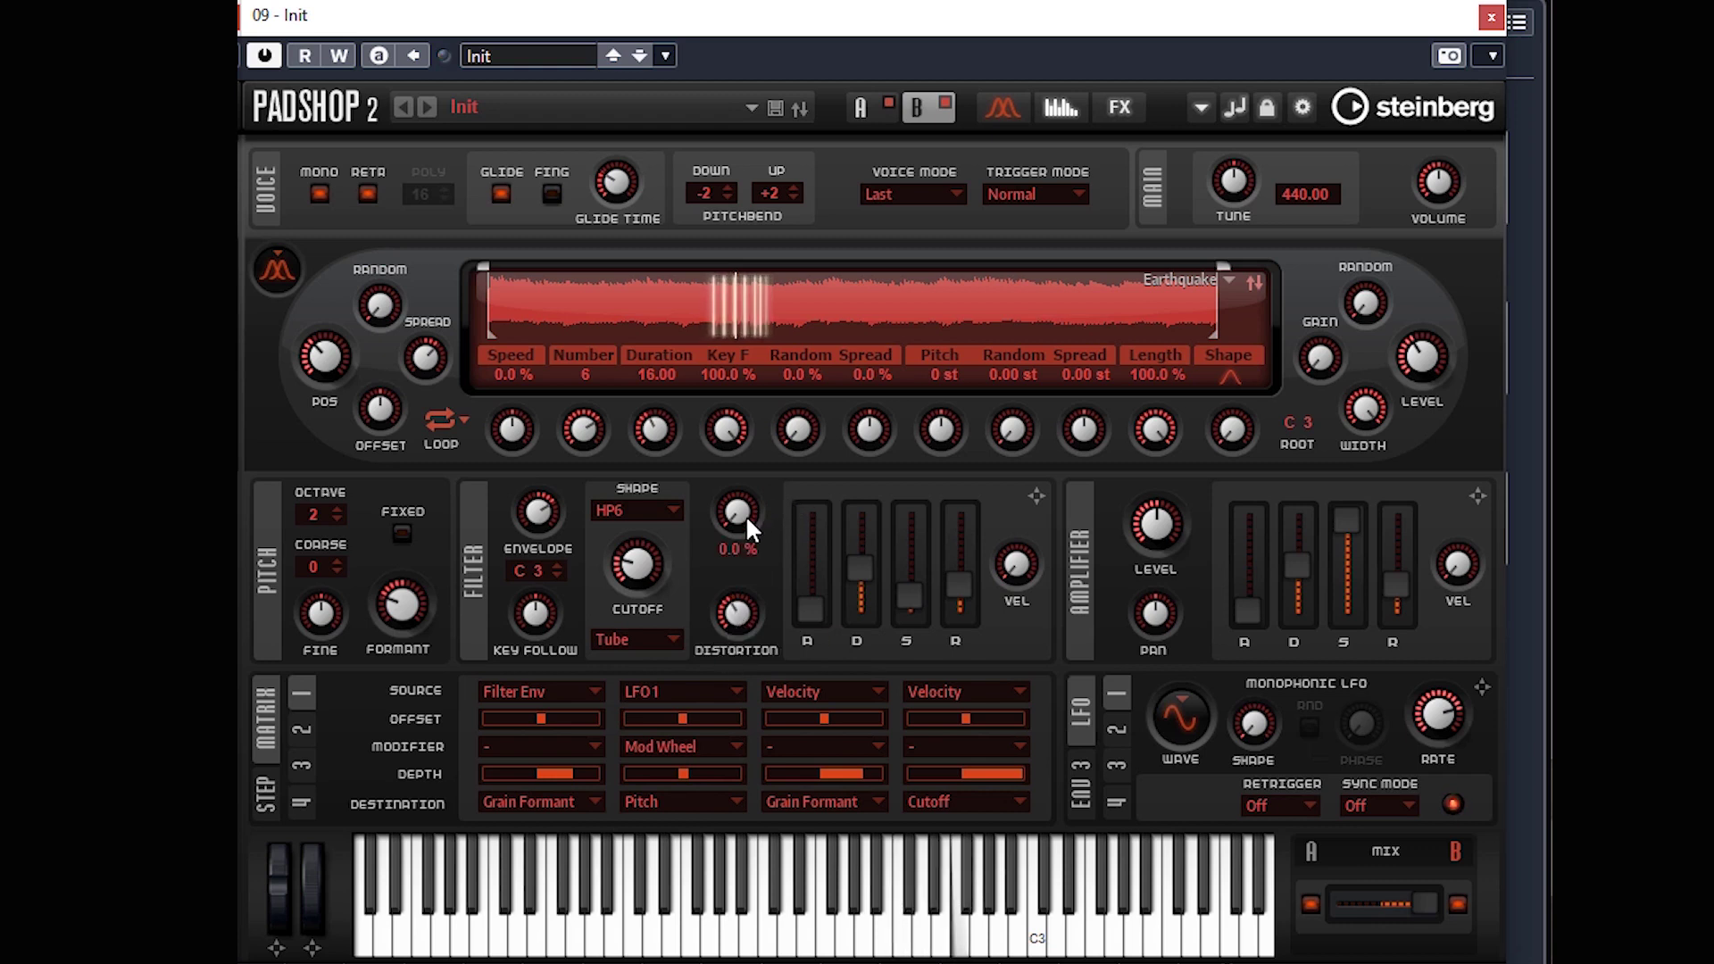
mouse_move(747, 515)
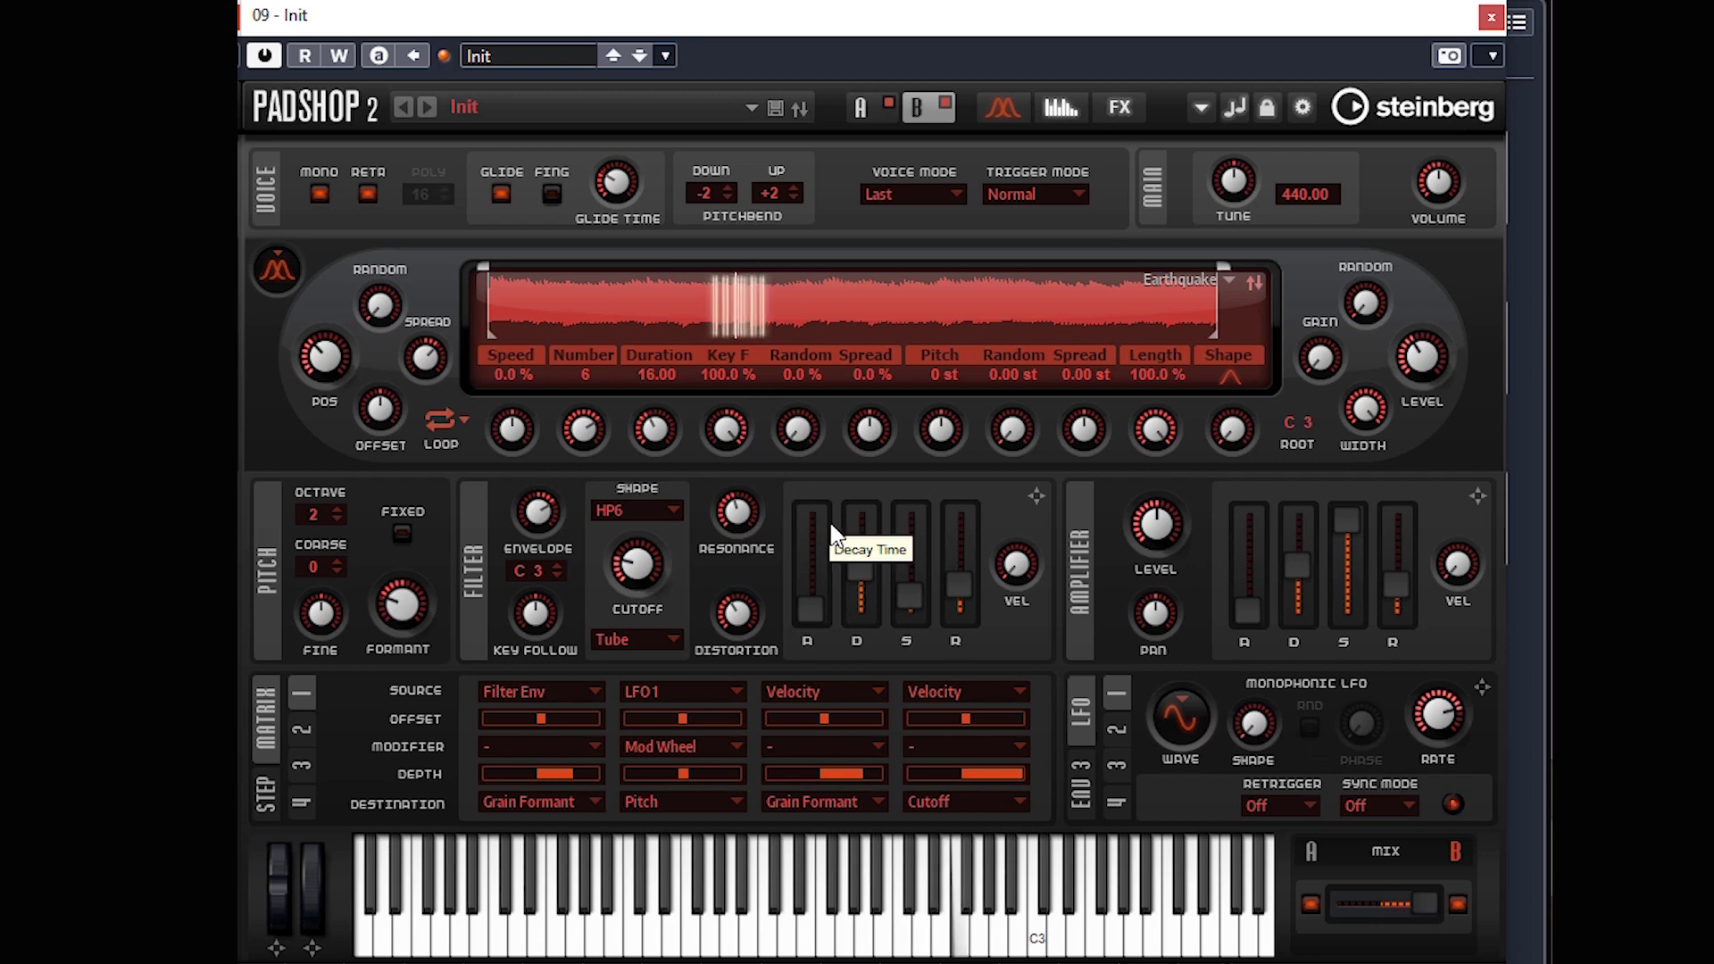
mouse_move(693, 720)
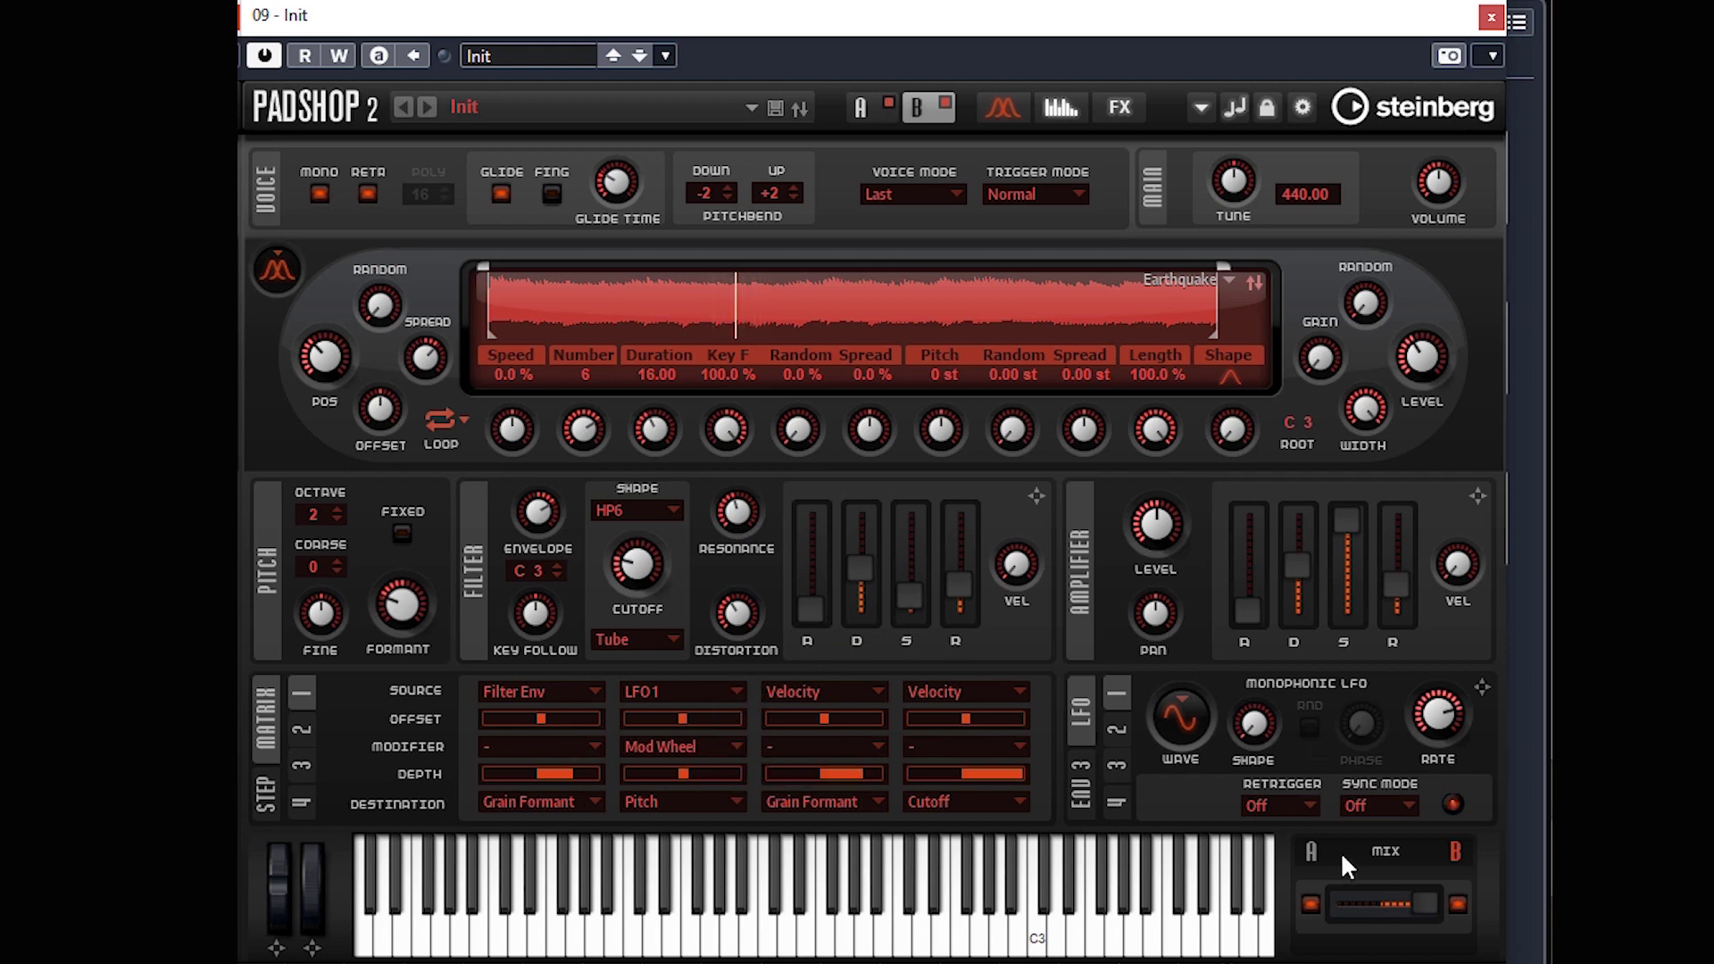
Blend the layer mix to B48 and set the velocity-to-cutoff depth to 10.0.
drag(1418, 895, 1453, 898)
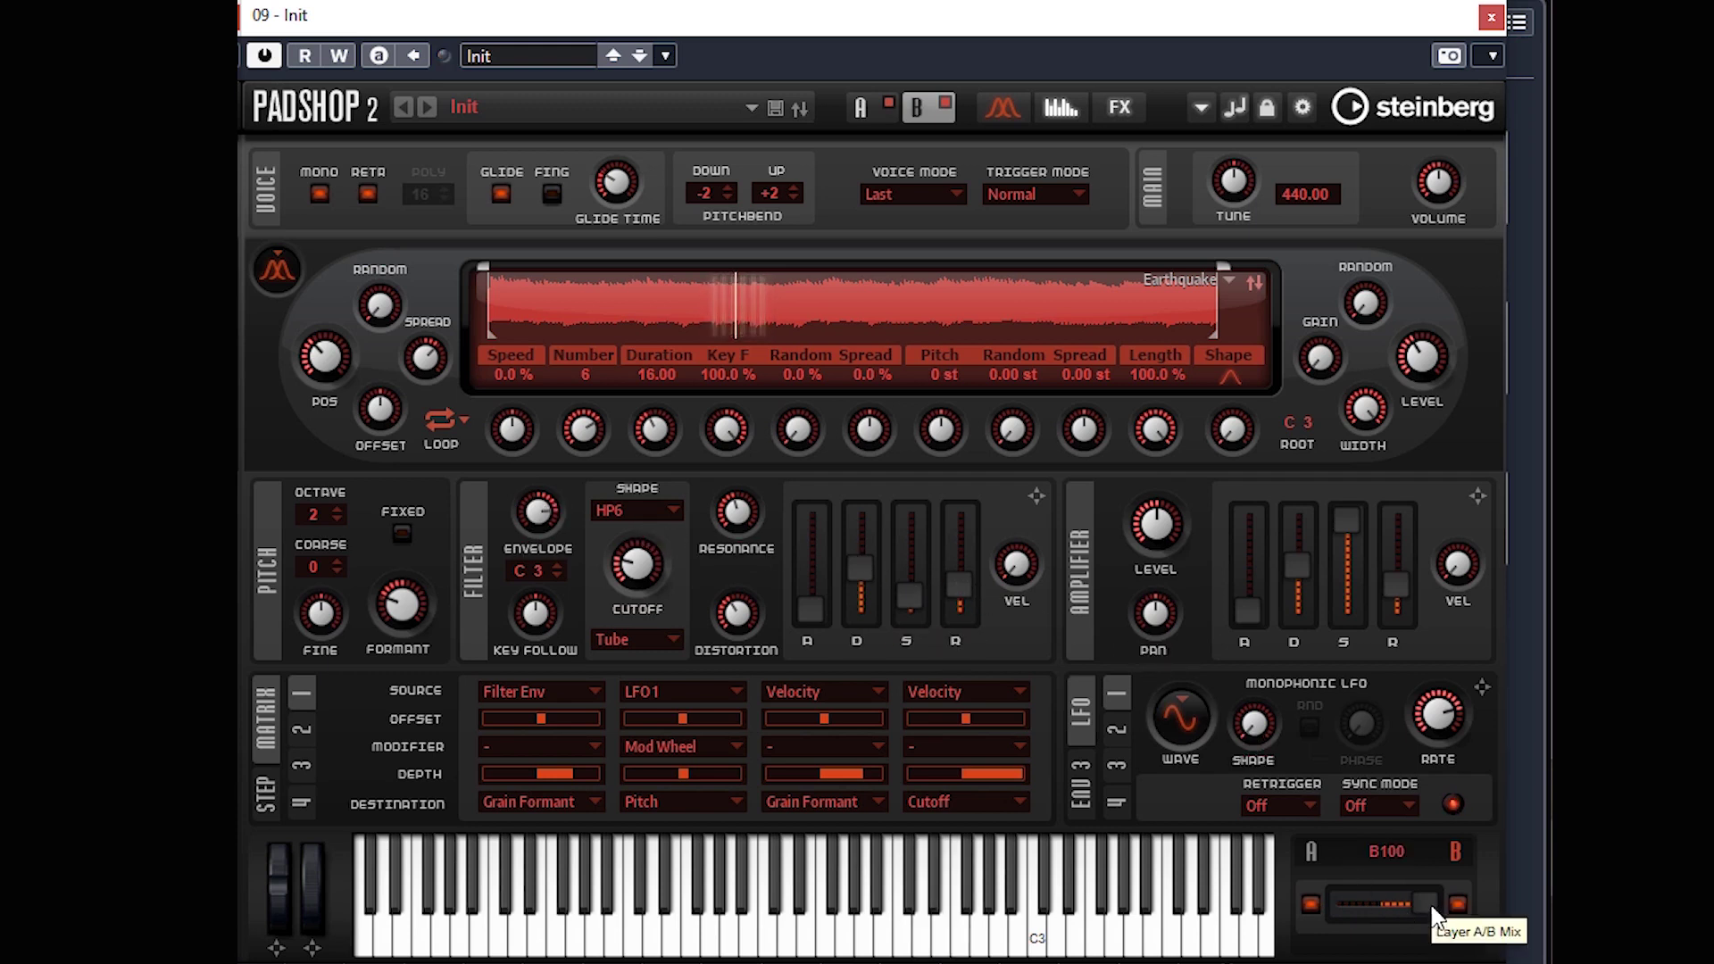
drag(1432, 904, 1393, 898)
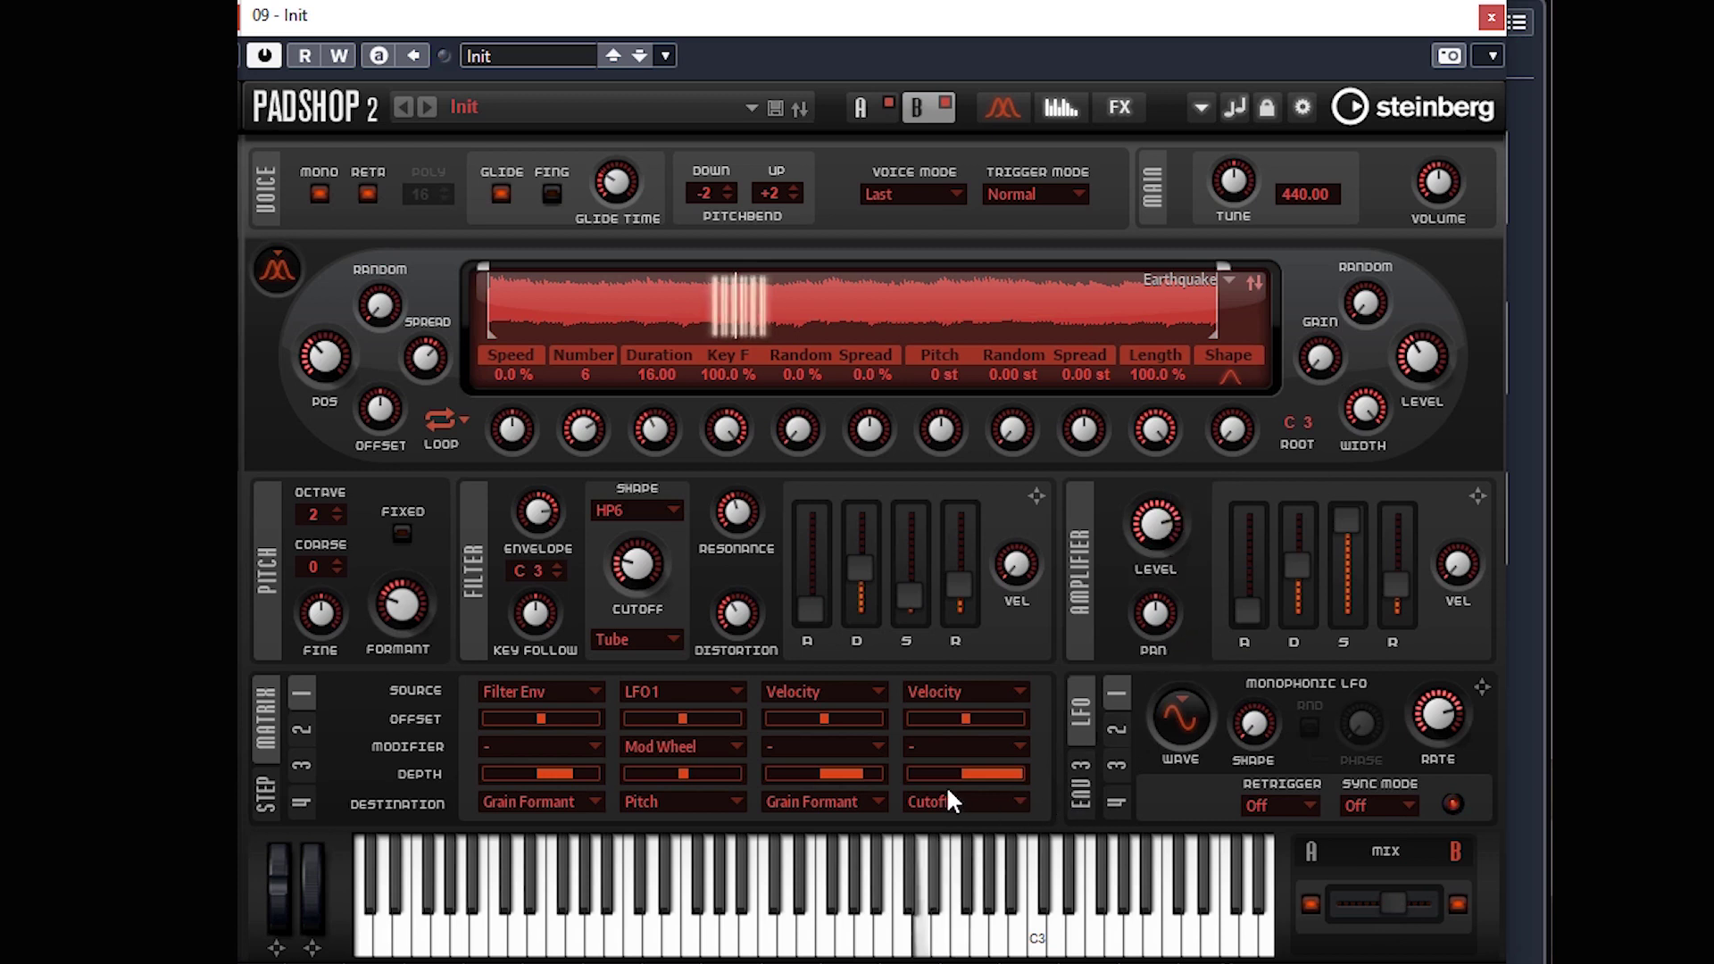
mouse_move(1000, 774)
mouse_down()
mouse_move(1016, 769)
mouse_move(966, 775)
mouse_move(1020, 775)
mouse_up()
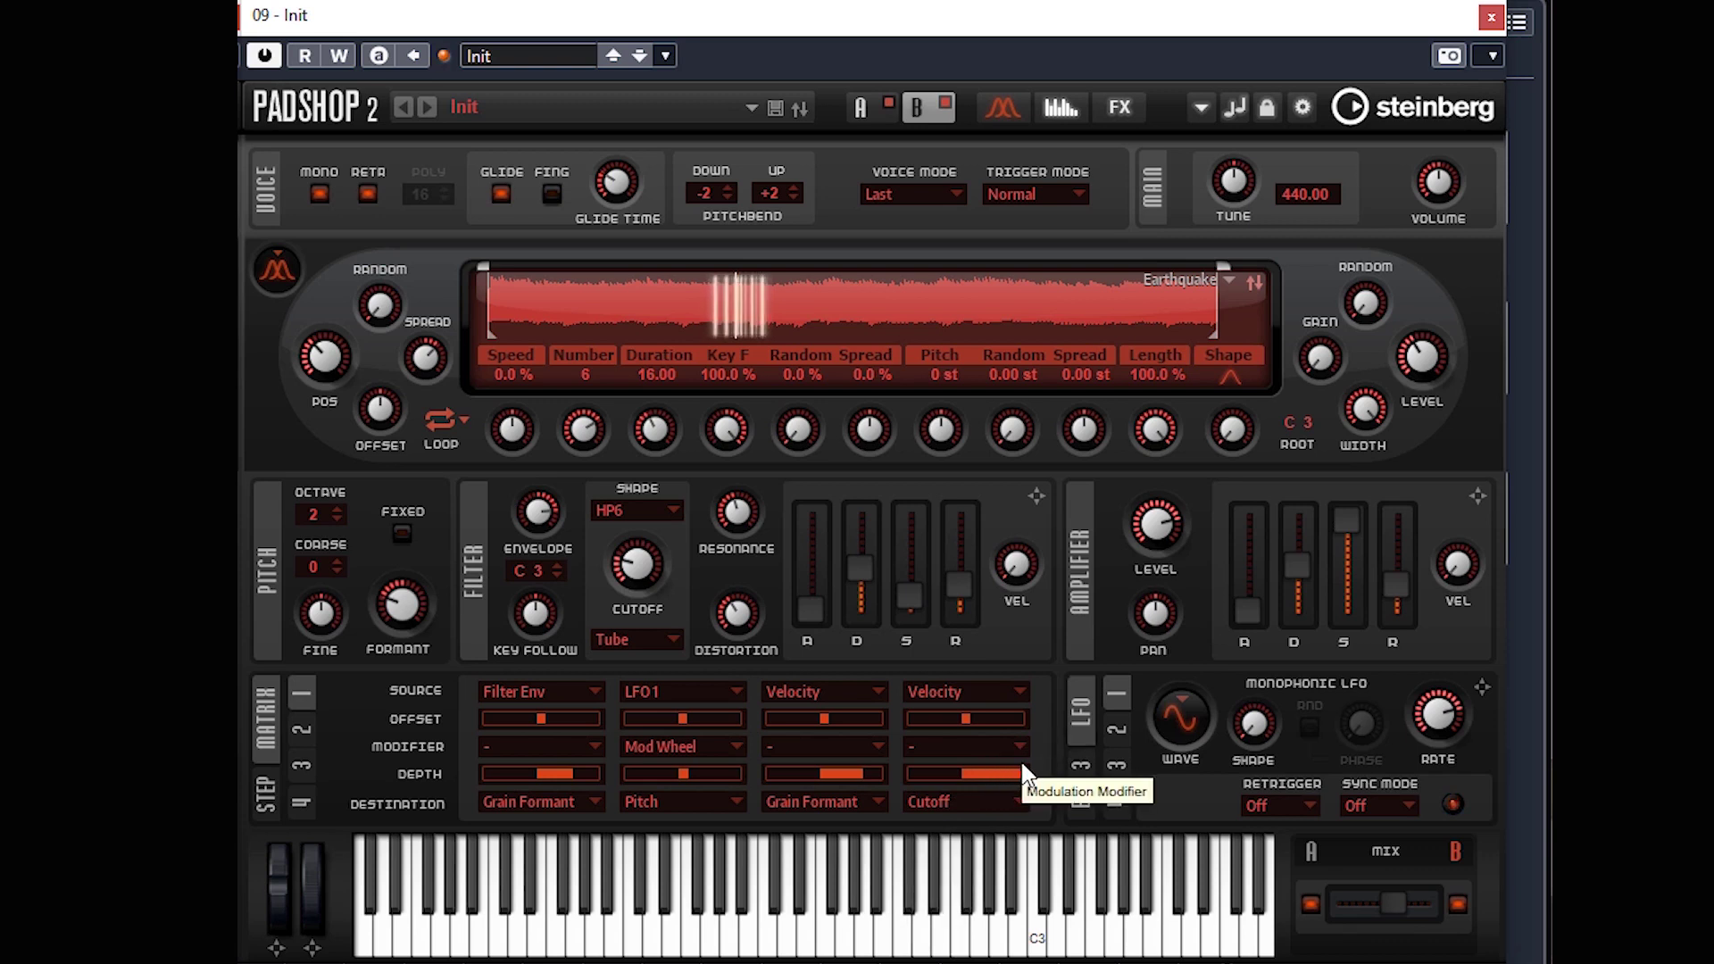
mouse_move(1017, 783)
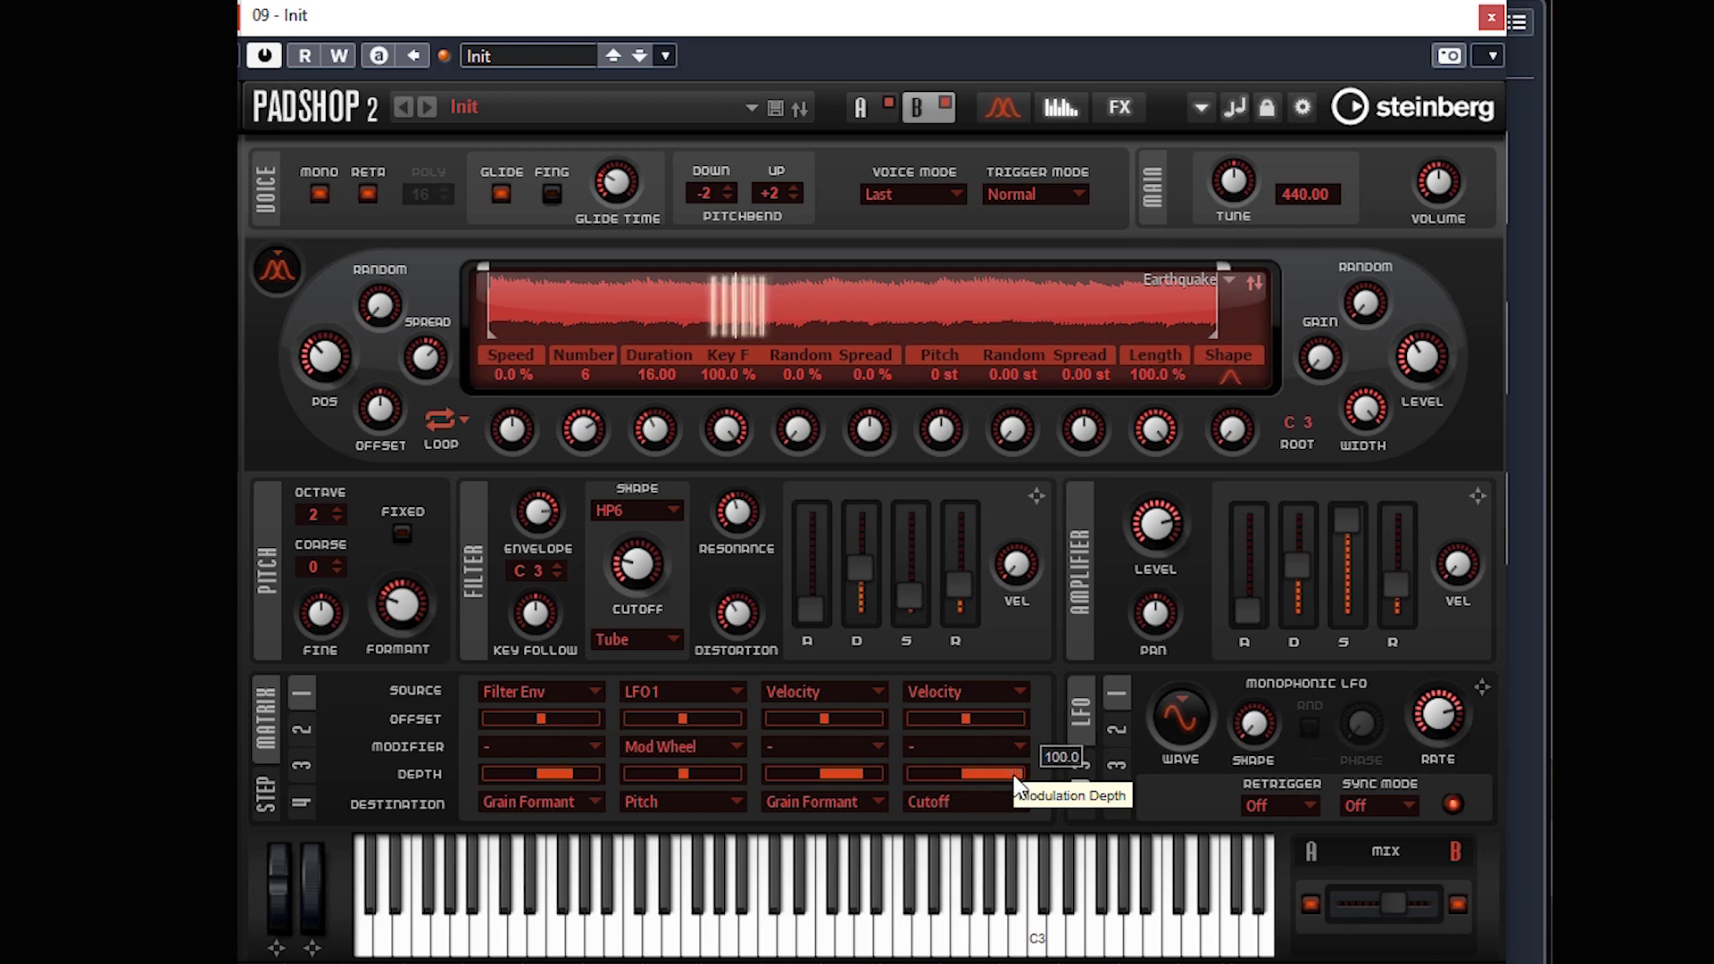
drag(1014, 777, 970, 782)
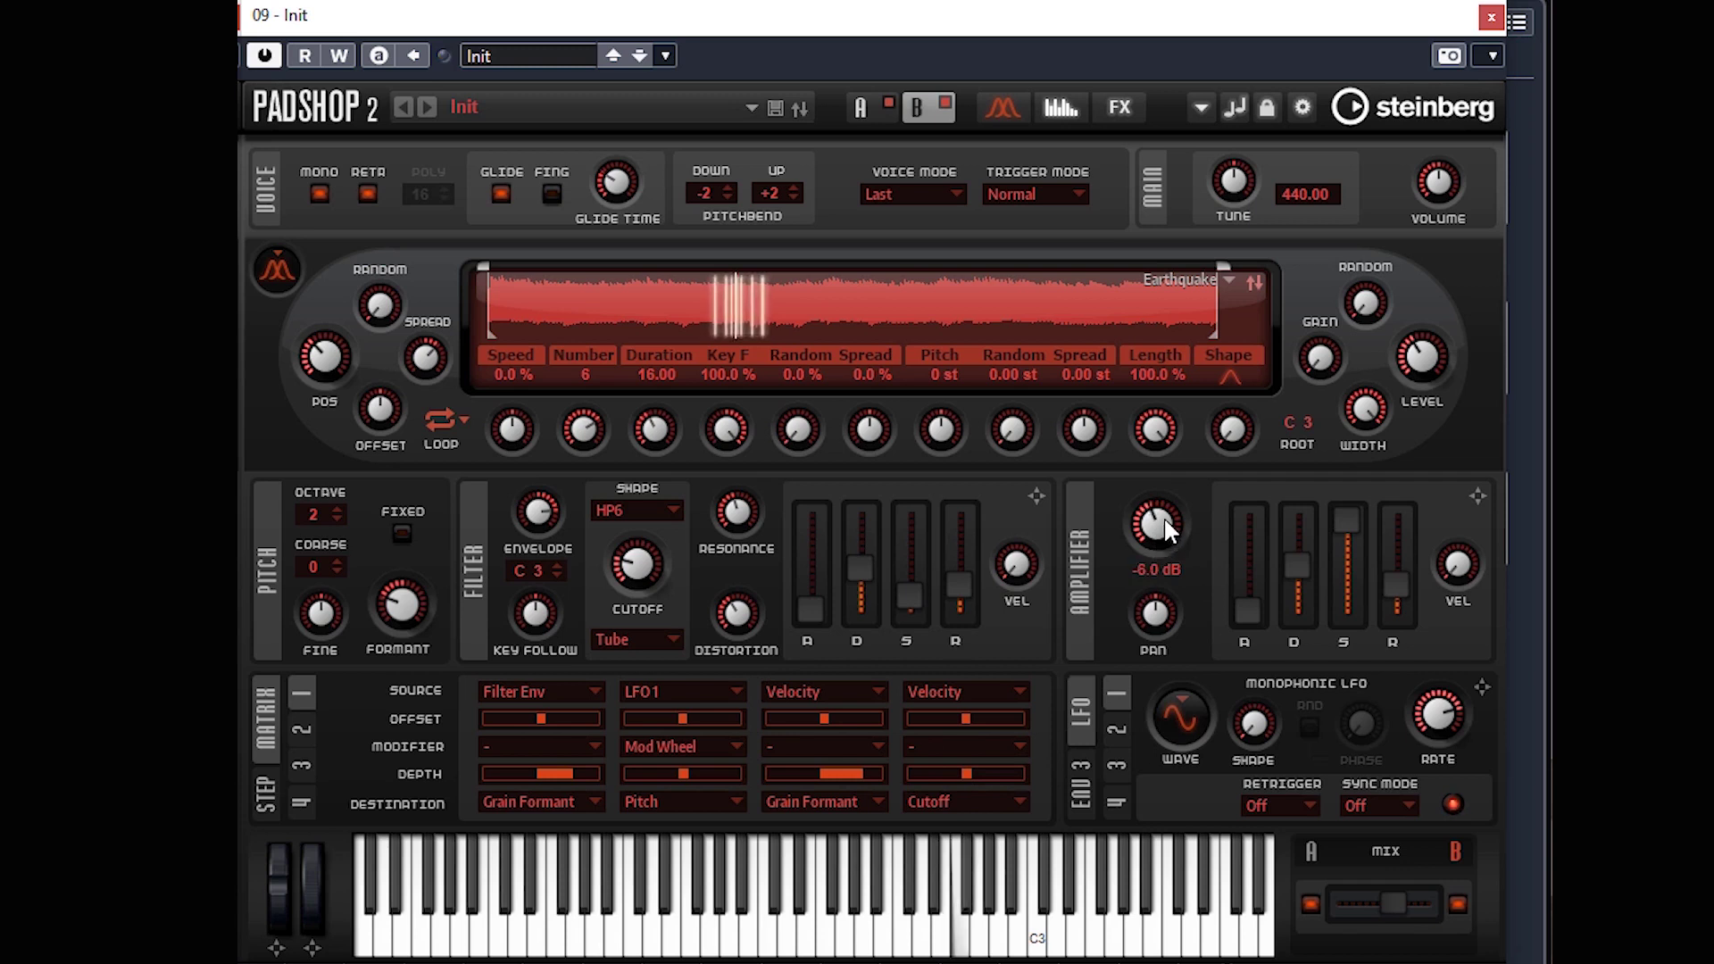
Bring layer B's filter cutoff down to 244 Hz and readjust the A/B layer mix.
drag(673, 555, 639, 509)
mouse_move(616, 596)
mouse_down()
mouse_move(644, 484)
mouse_move(640, 585)
mouse_up()
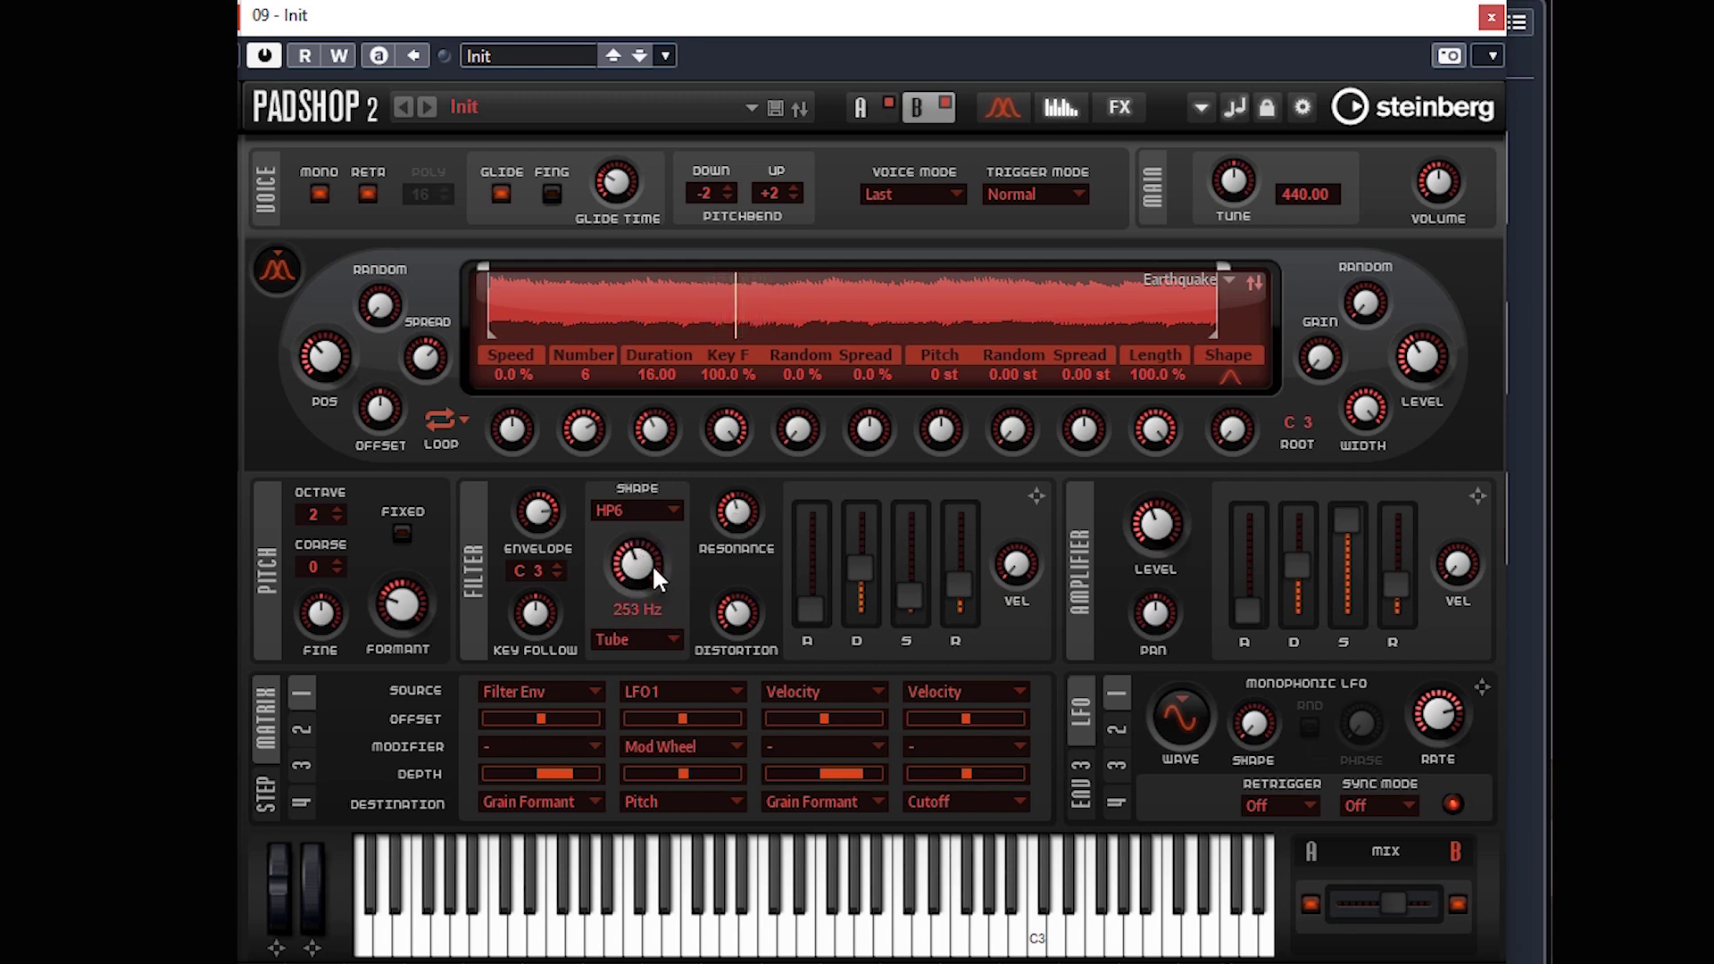
mouse_move(632, 524)
mouse_down()
mouse_move(622, 566)
mouse_move(641, 473)
mouse_move(655, 549)
mouse_up()
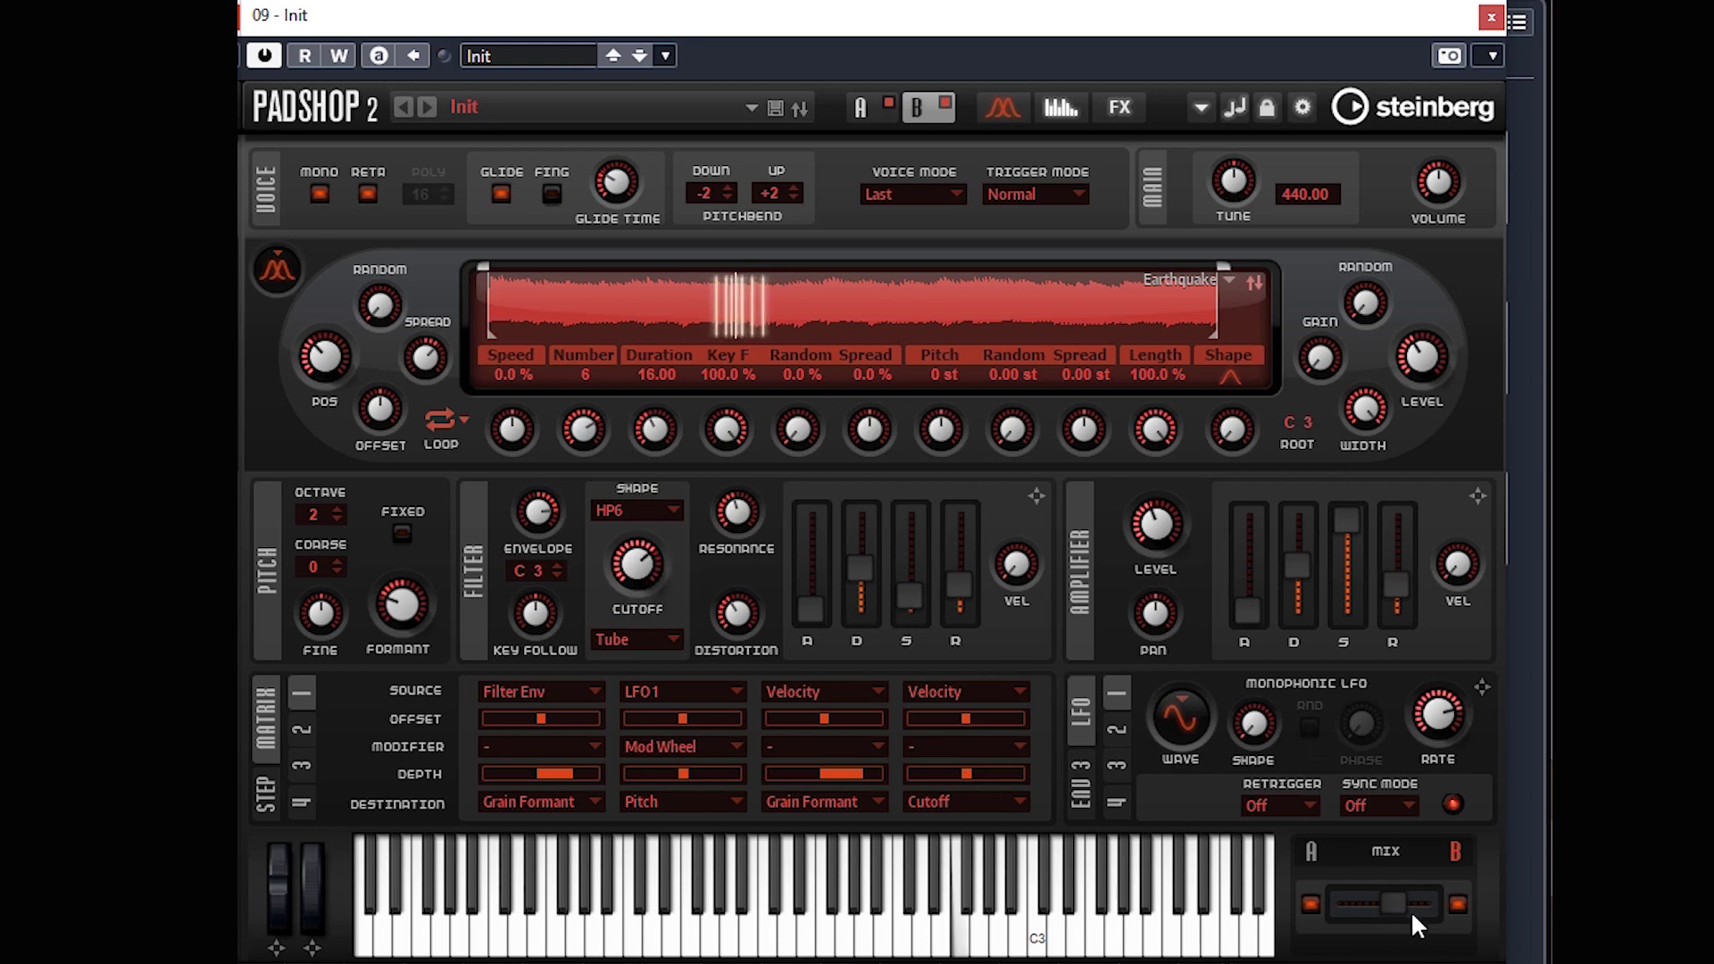
mouse_move(1386, 895)
mouse_down()
mouse_move(1310, 903)
mouse_move(1427, 898)
mouse_move(1376, 898)
mouse_up()
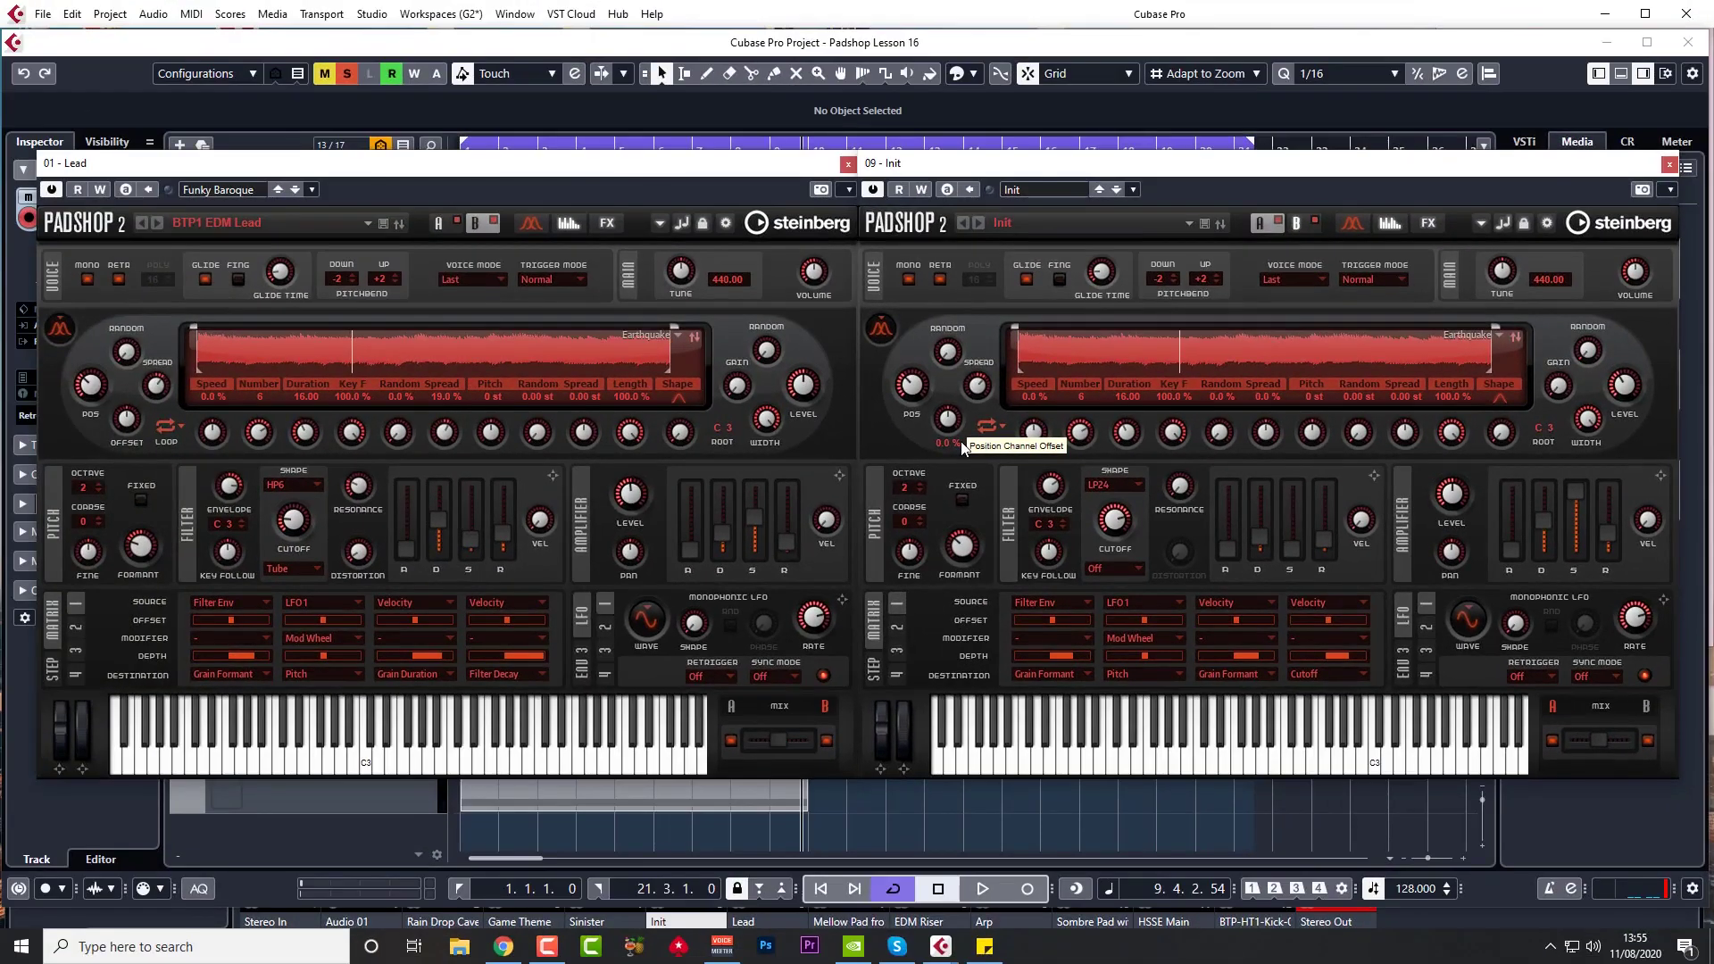
Close the 01 - Lead and 09 - Init Padshop windows and select the Lead track.
click(847, 164)
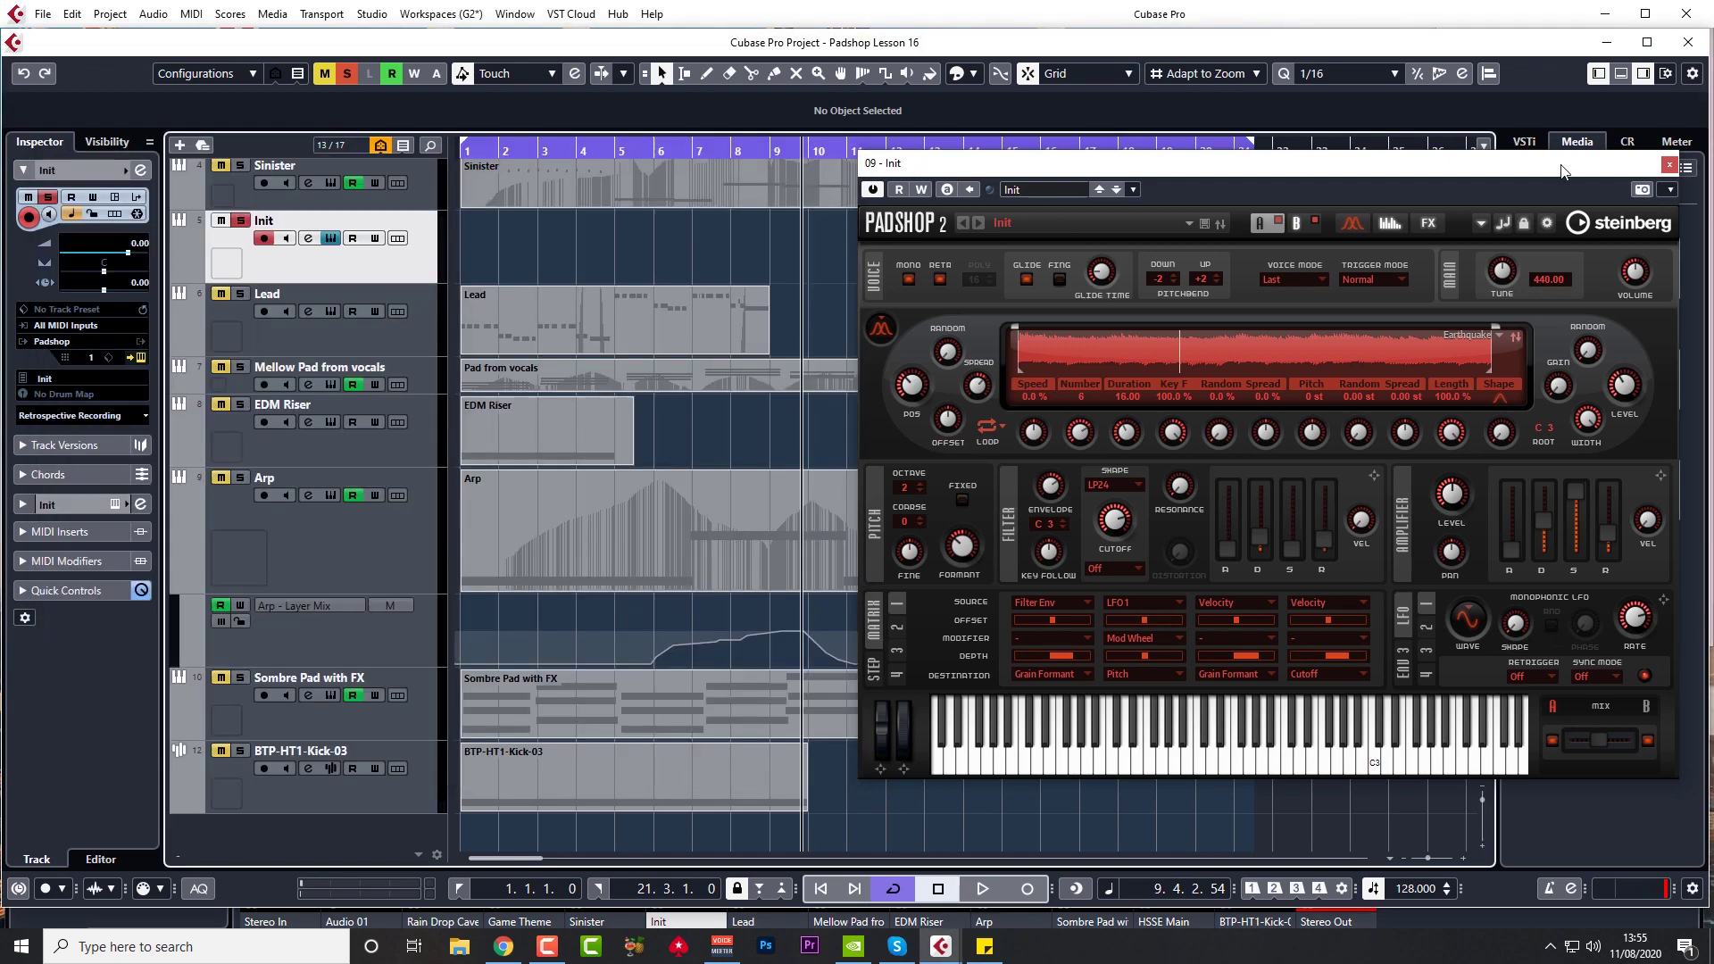
click(1668, 165)
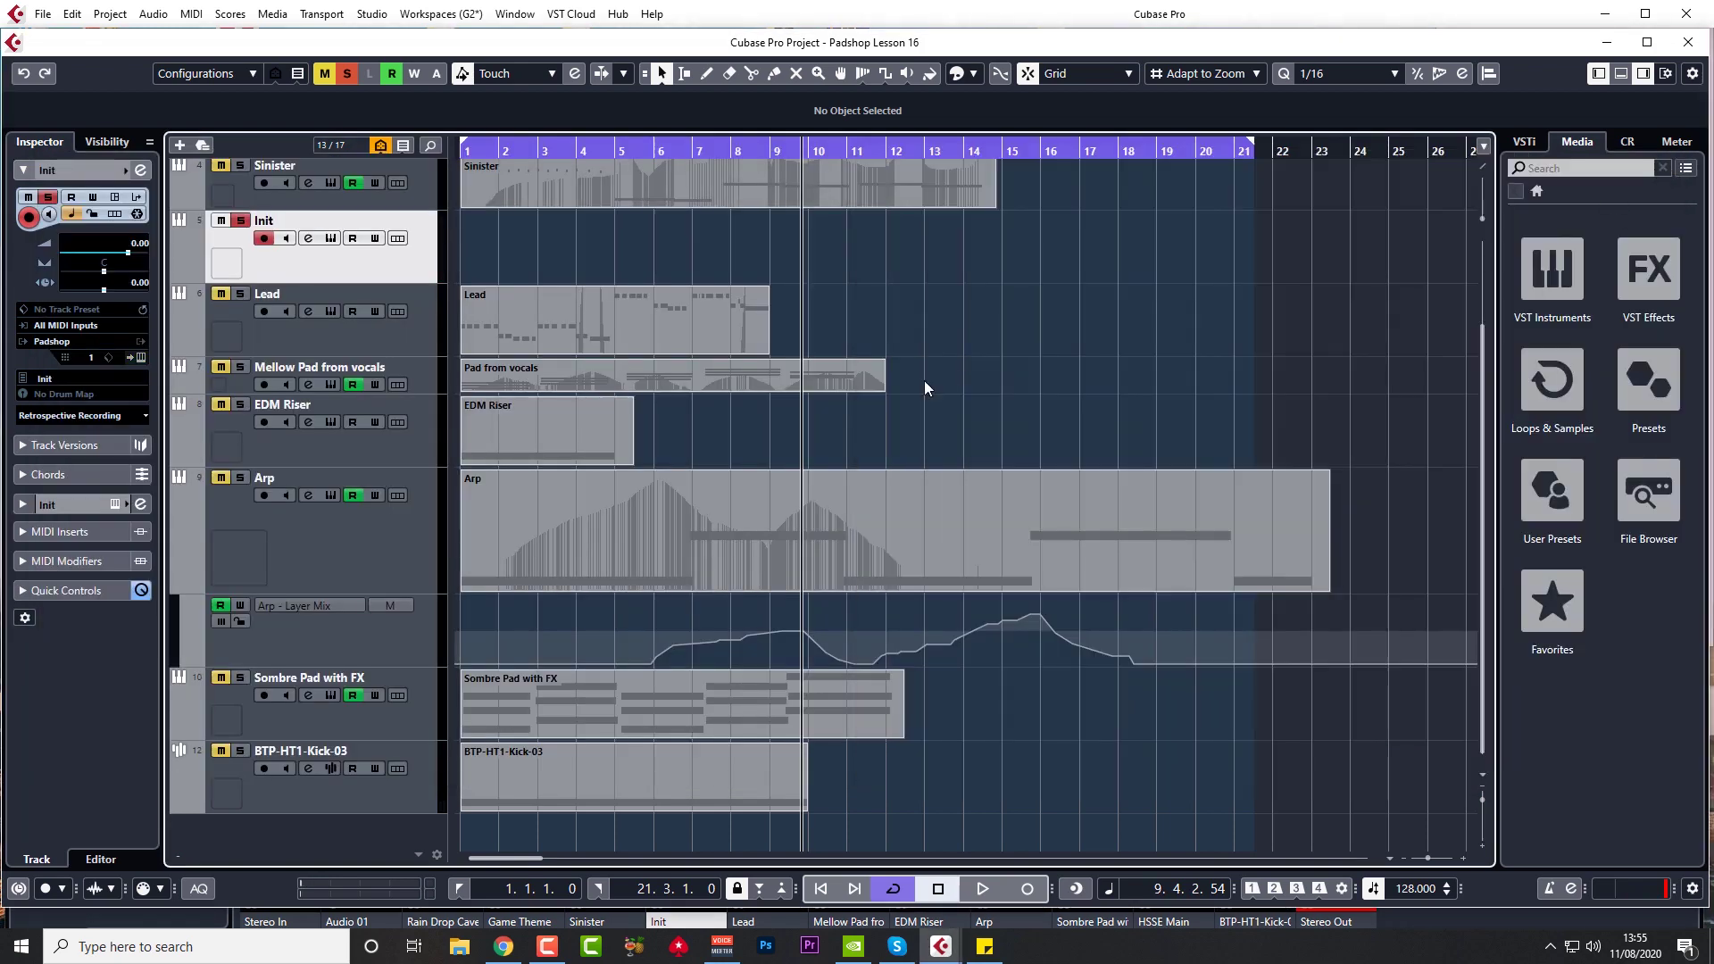
click(410, 337)
Play the project from the start, then stop playback and select the Lead part.
key(Home)
key(space)
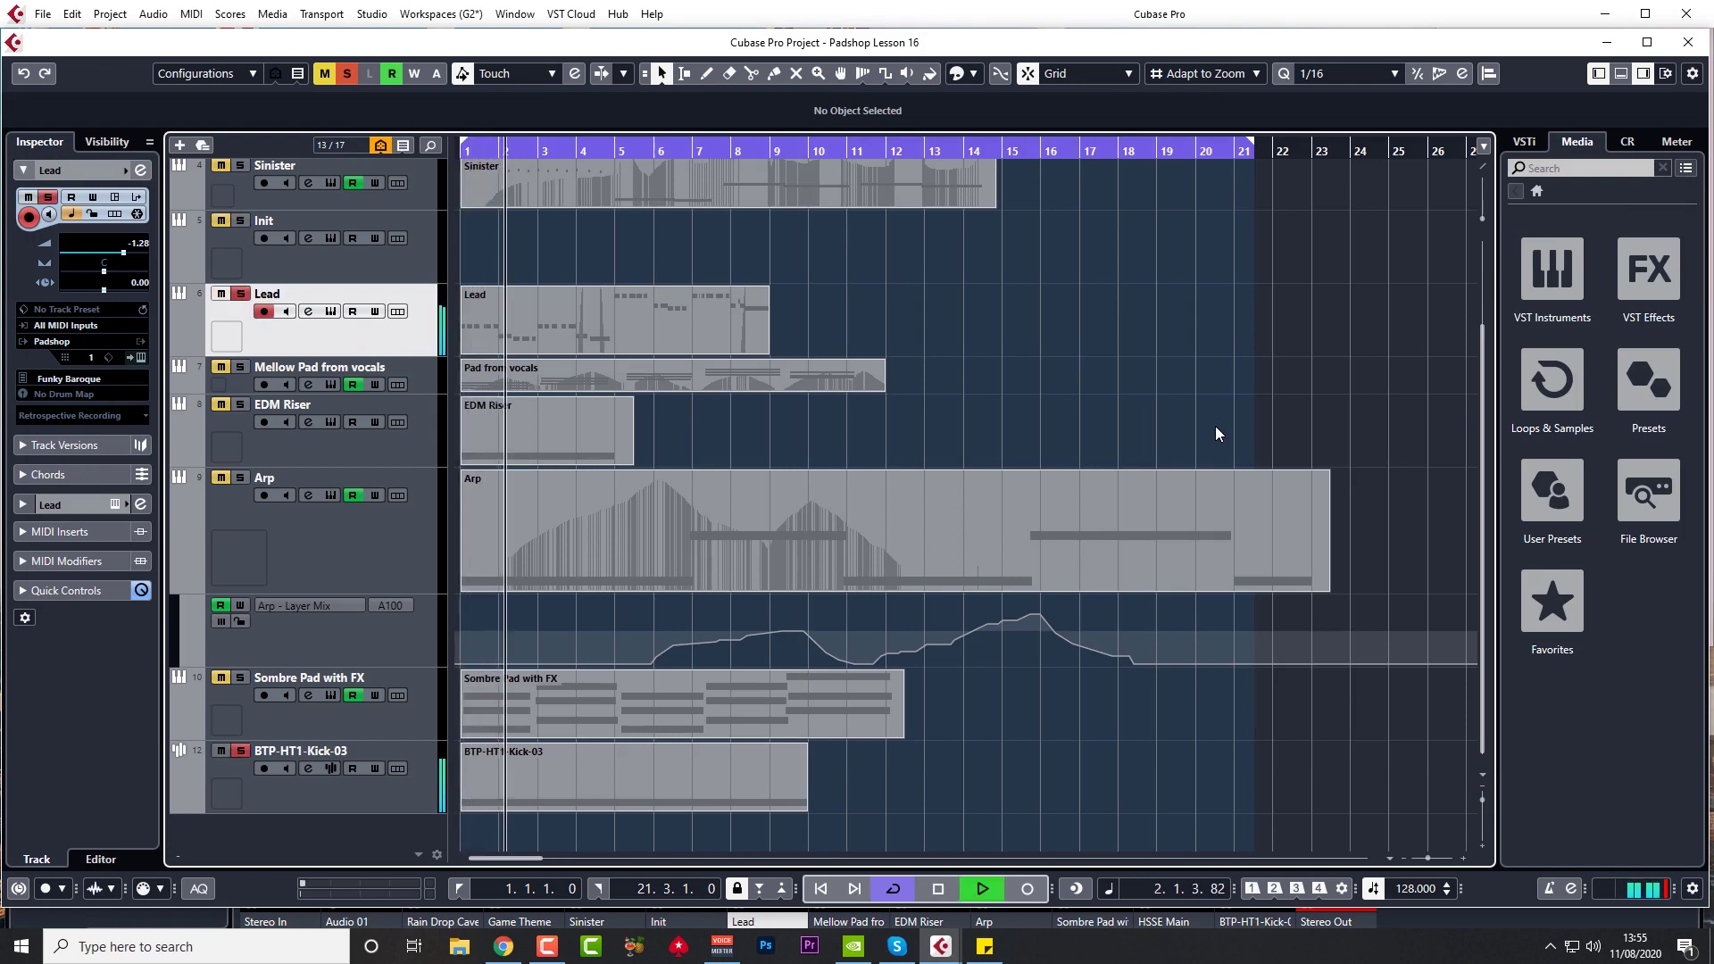
click(352, 793)
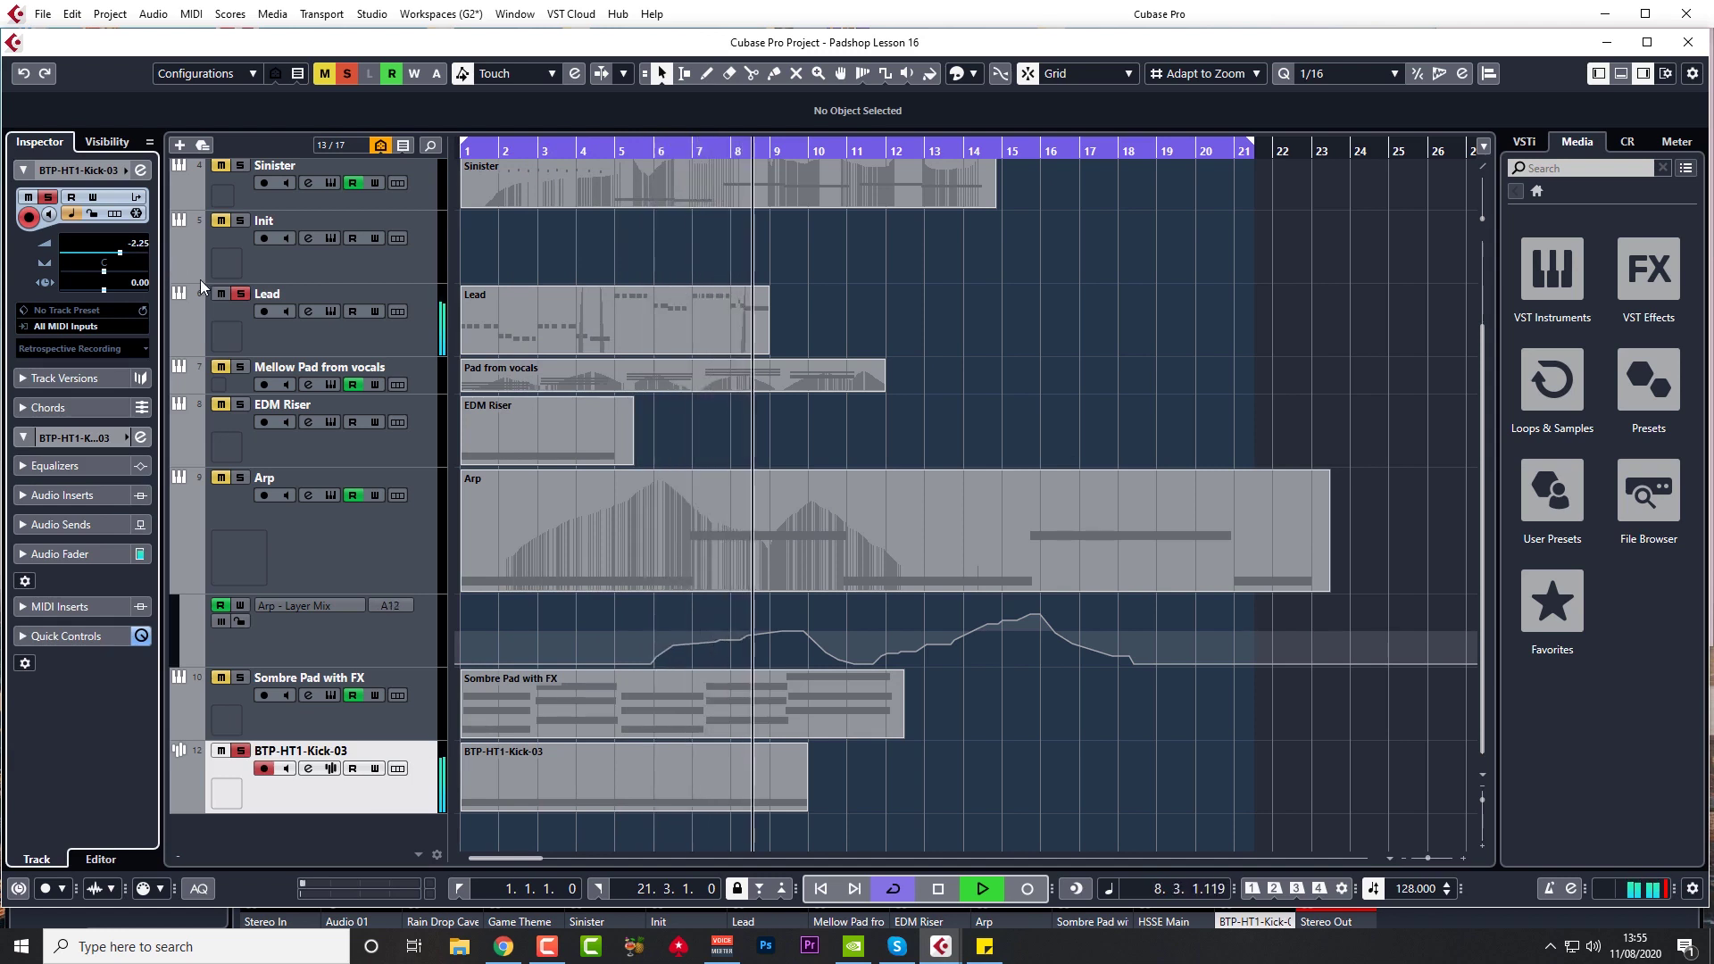
key(space)
click(629, 323)
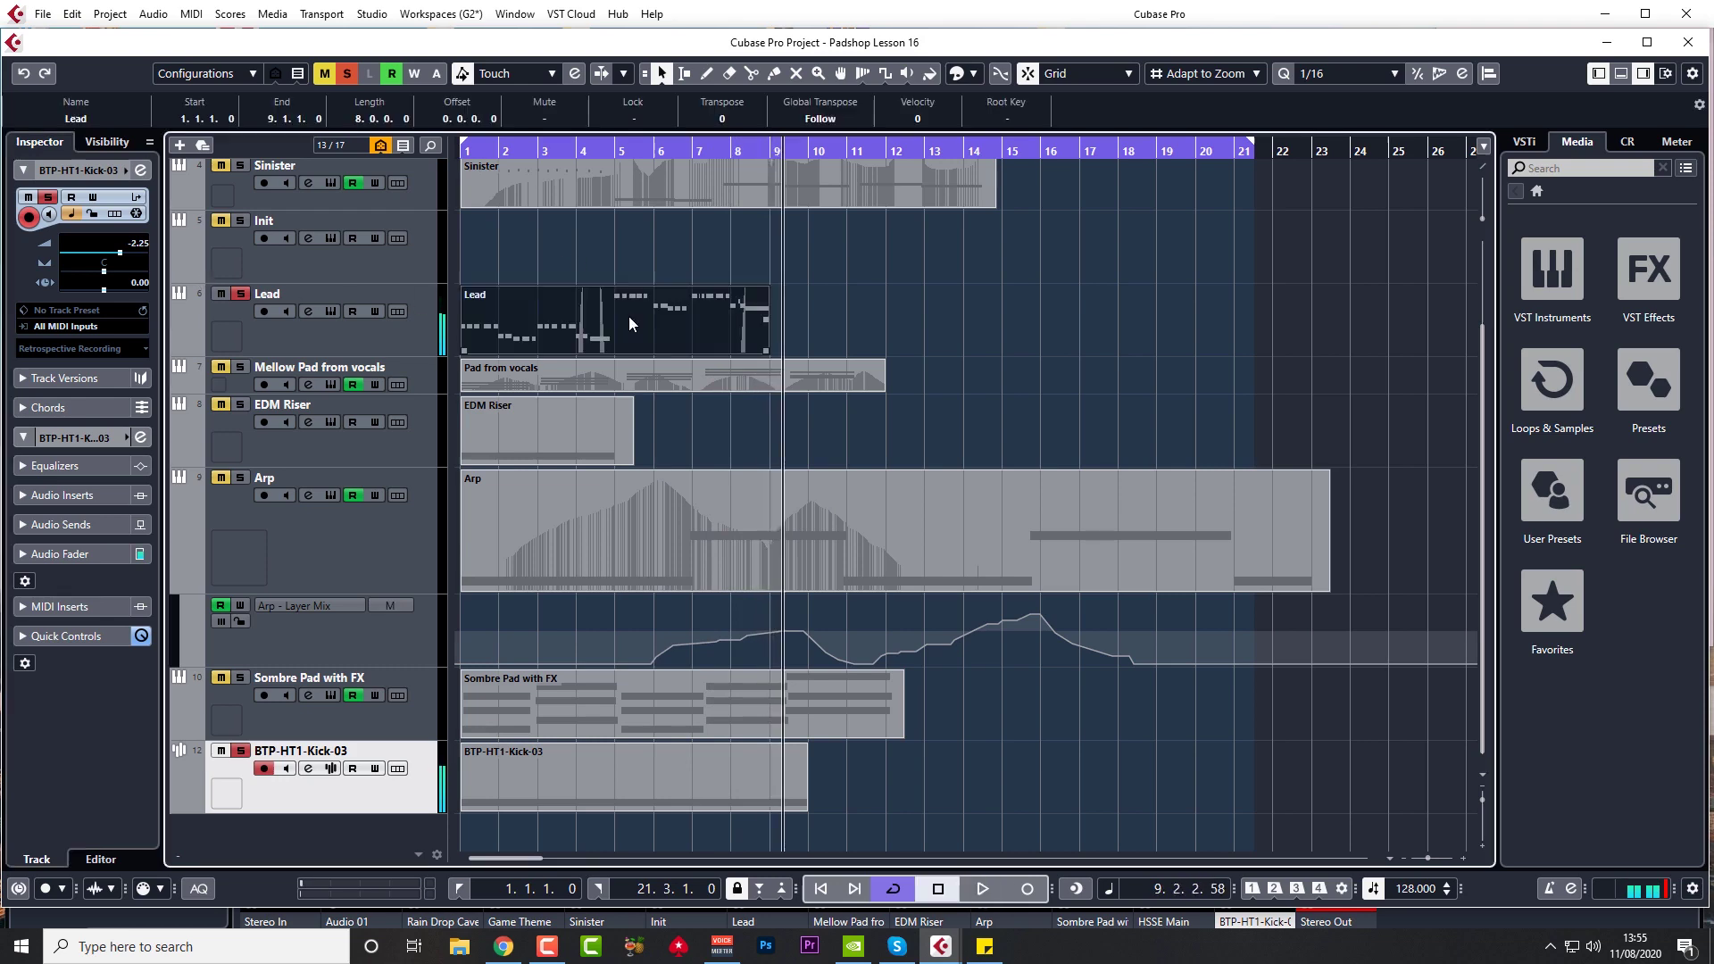
double_click(629, 316)
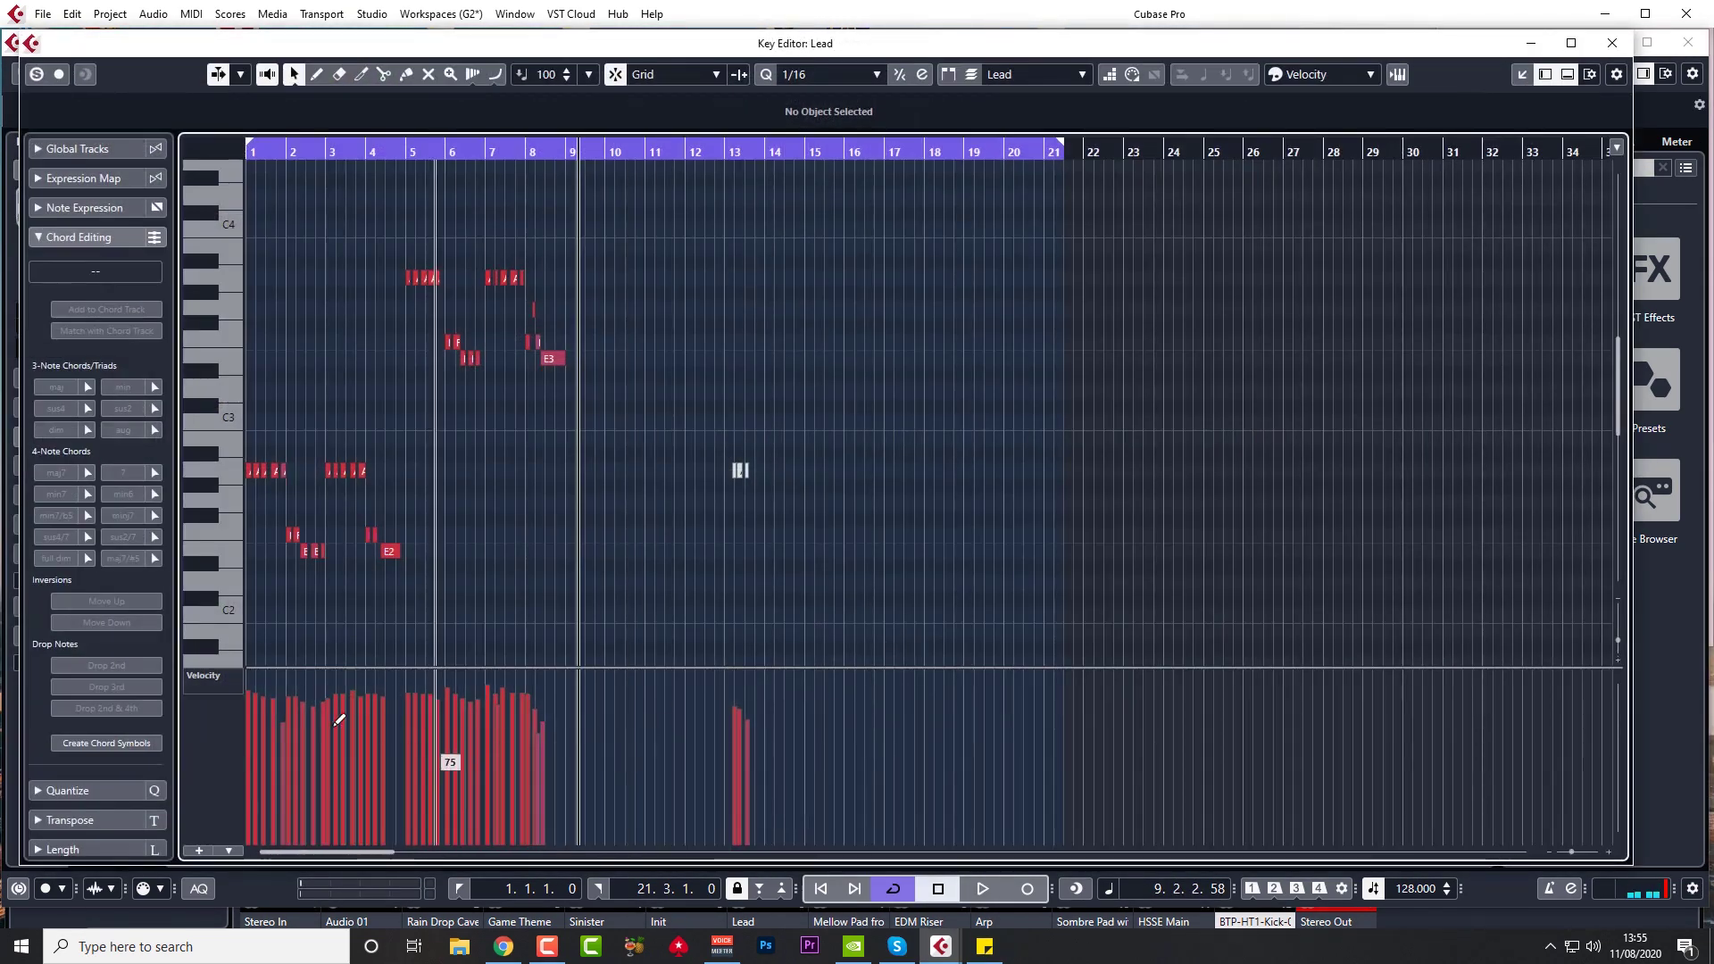
right_click(196, 673)
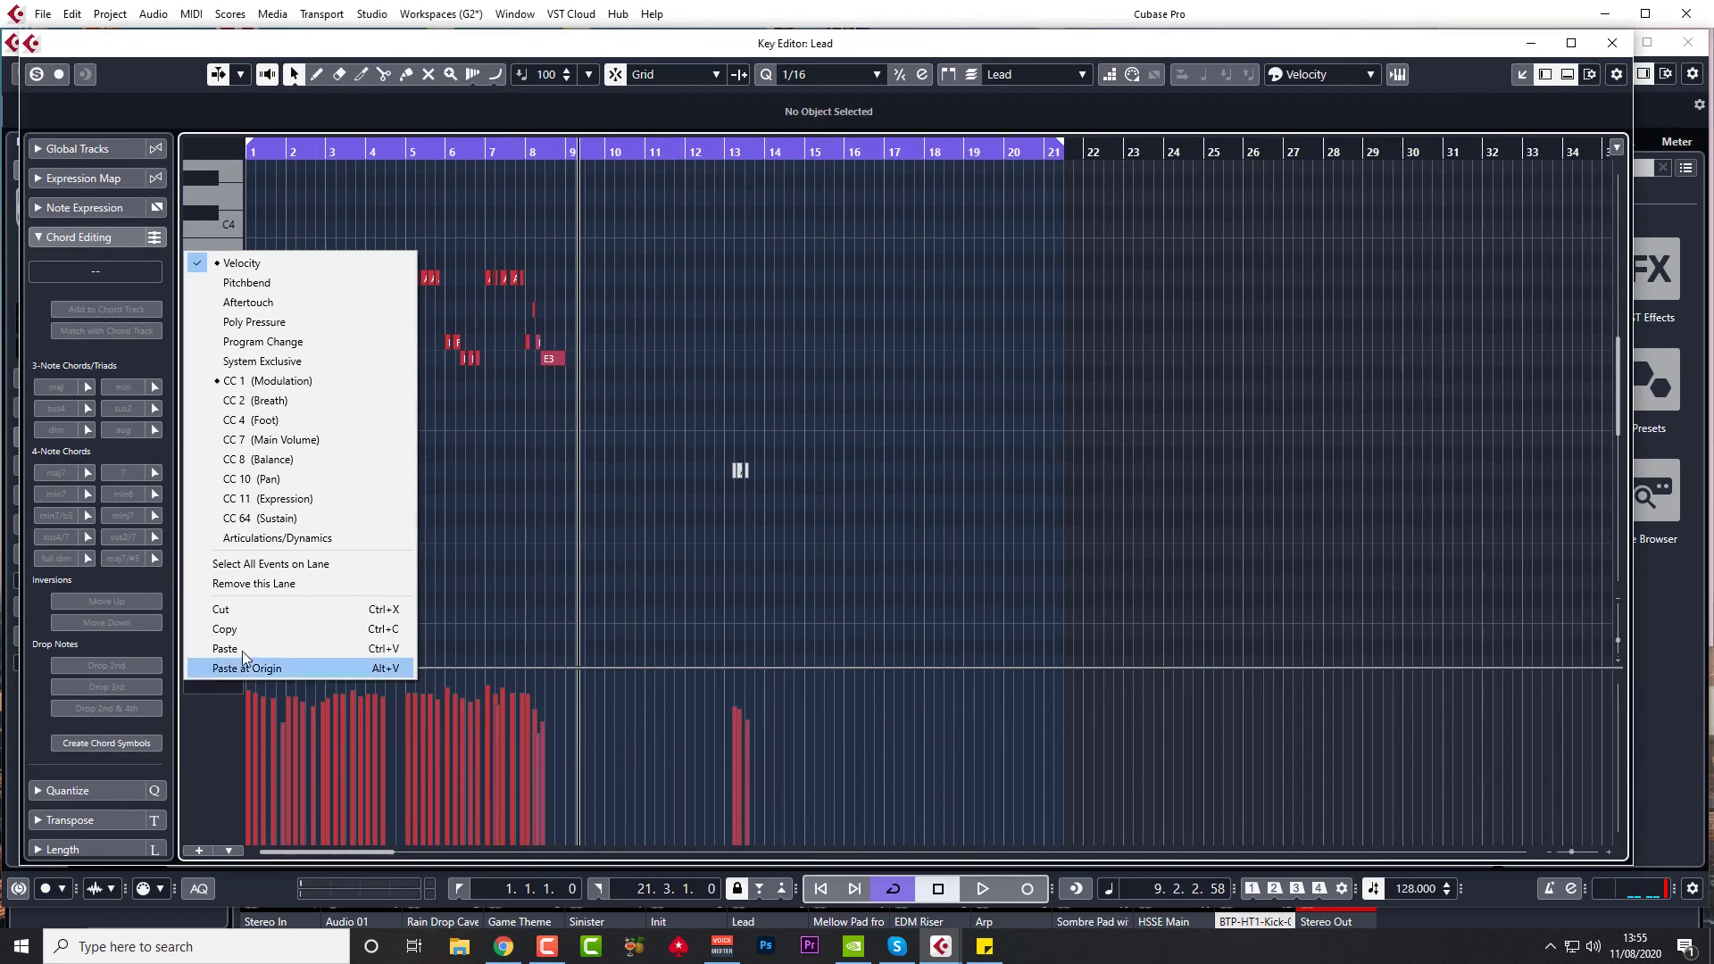
click(268, 381)
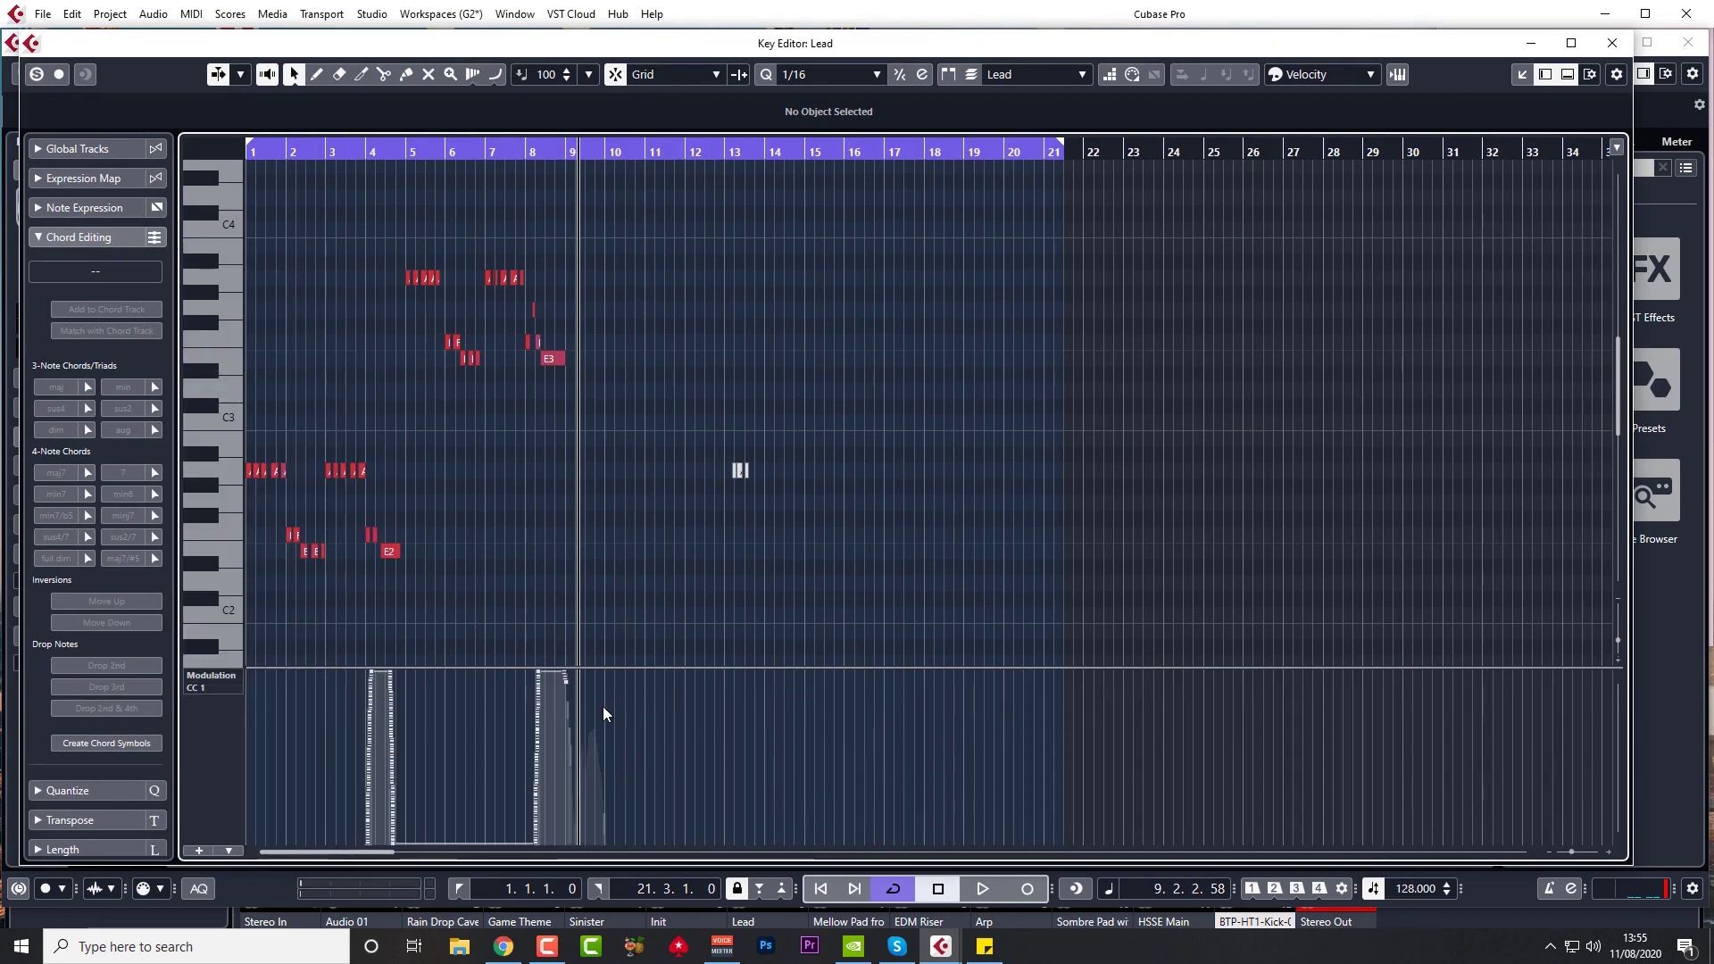
scroll(603, 712, up, 4)
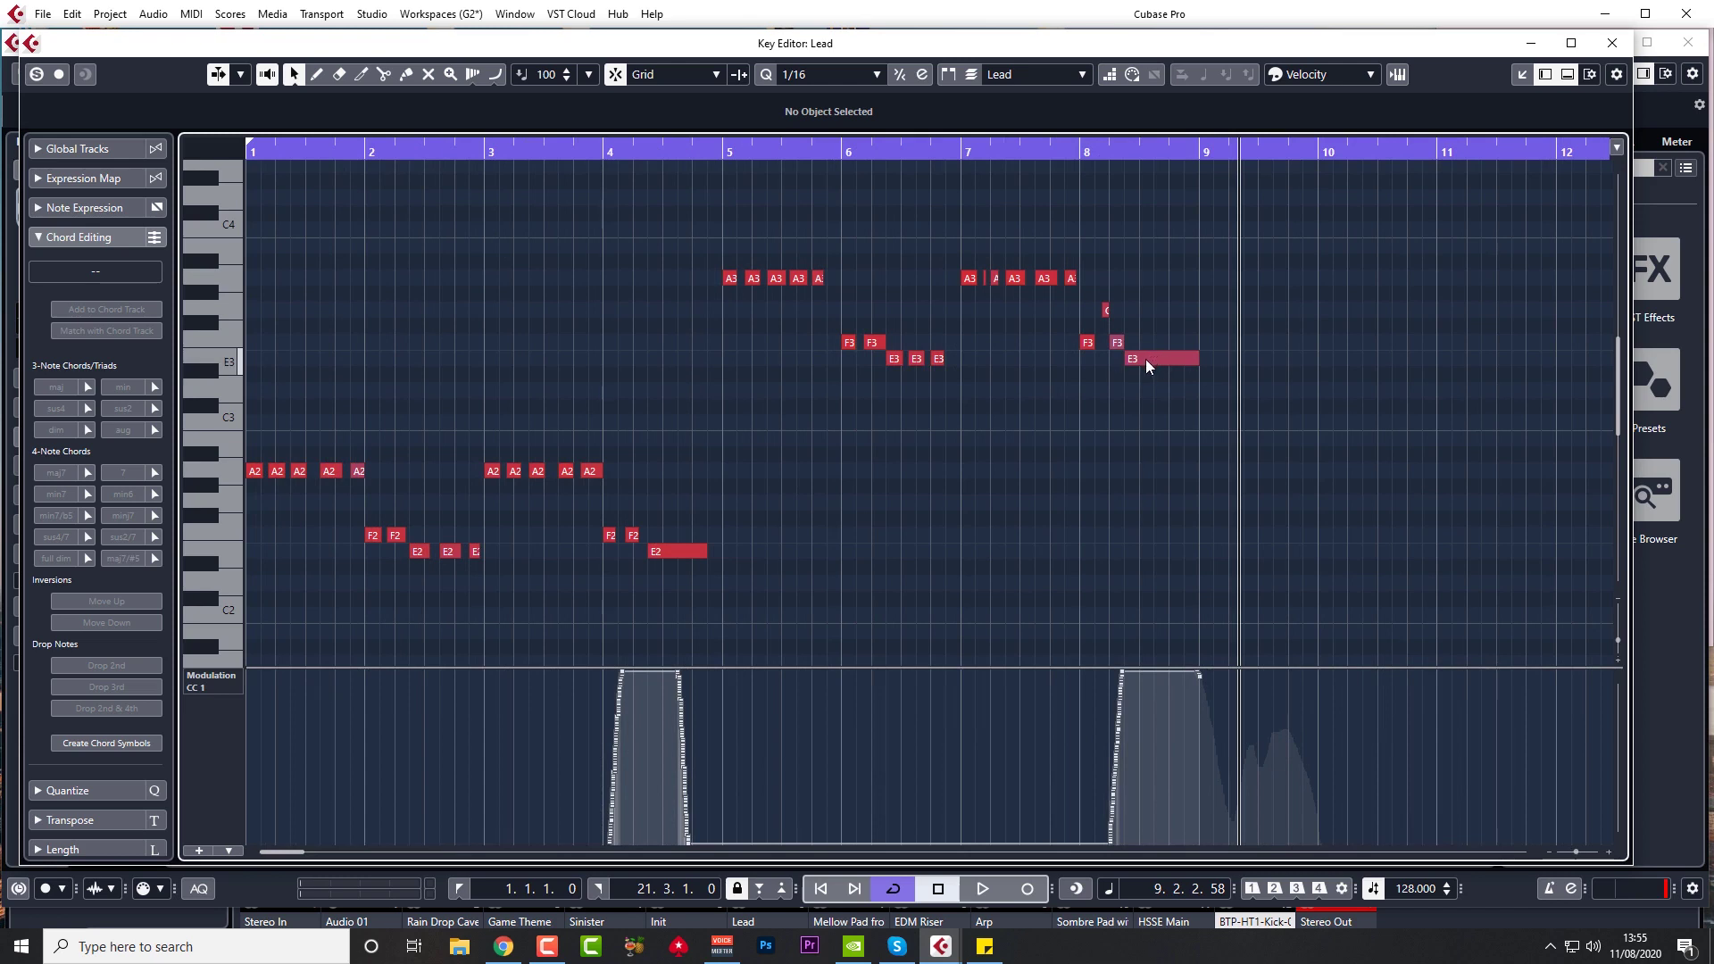
click(1057, 154)
key(space)
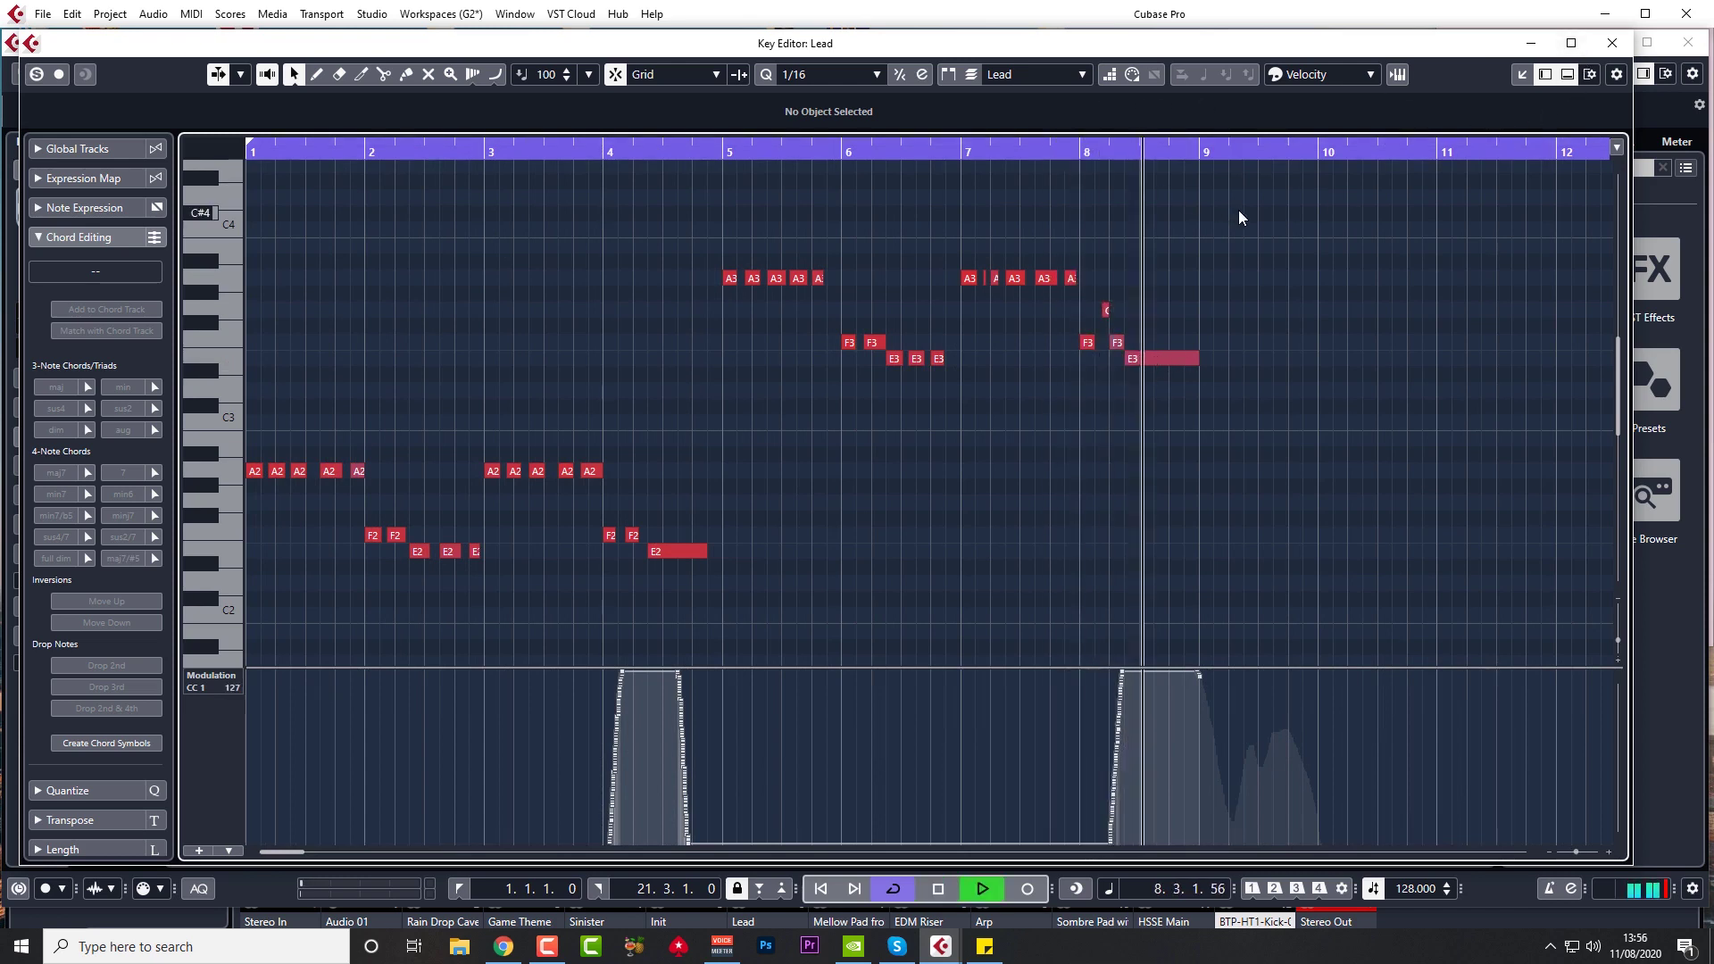
key(space)
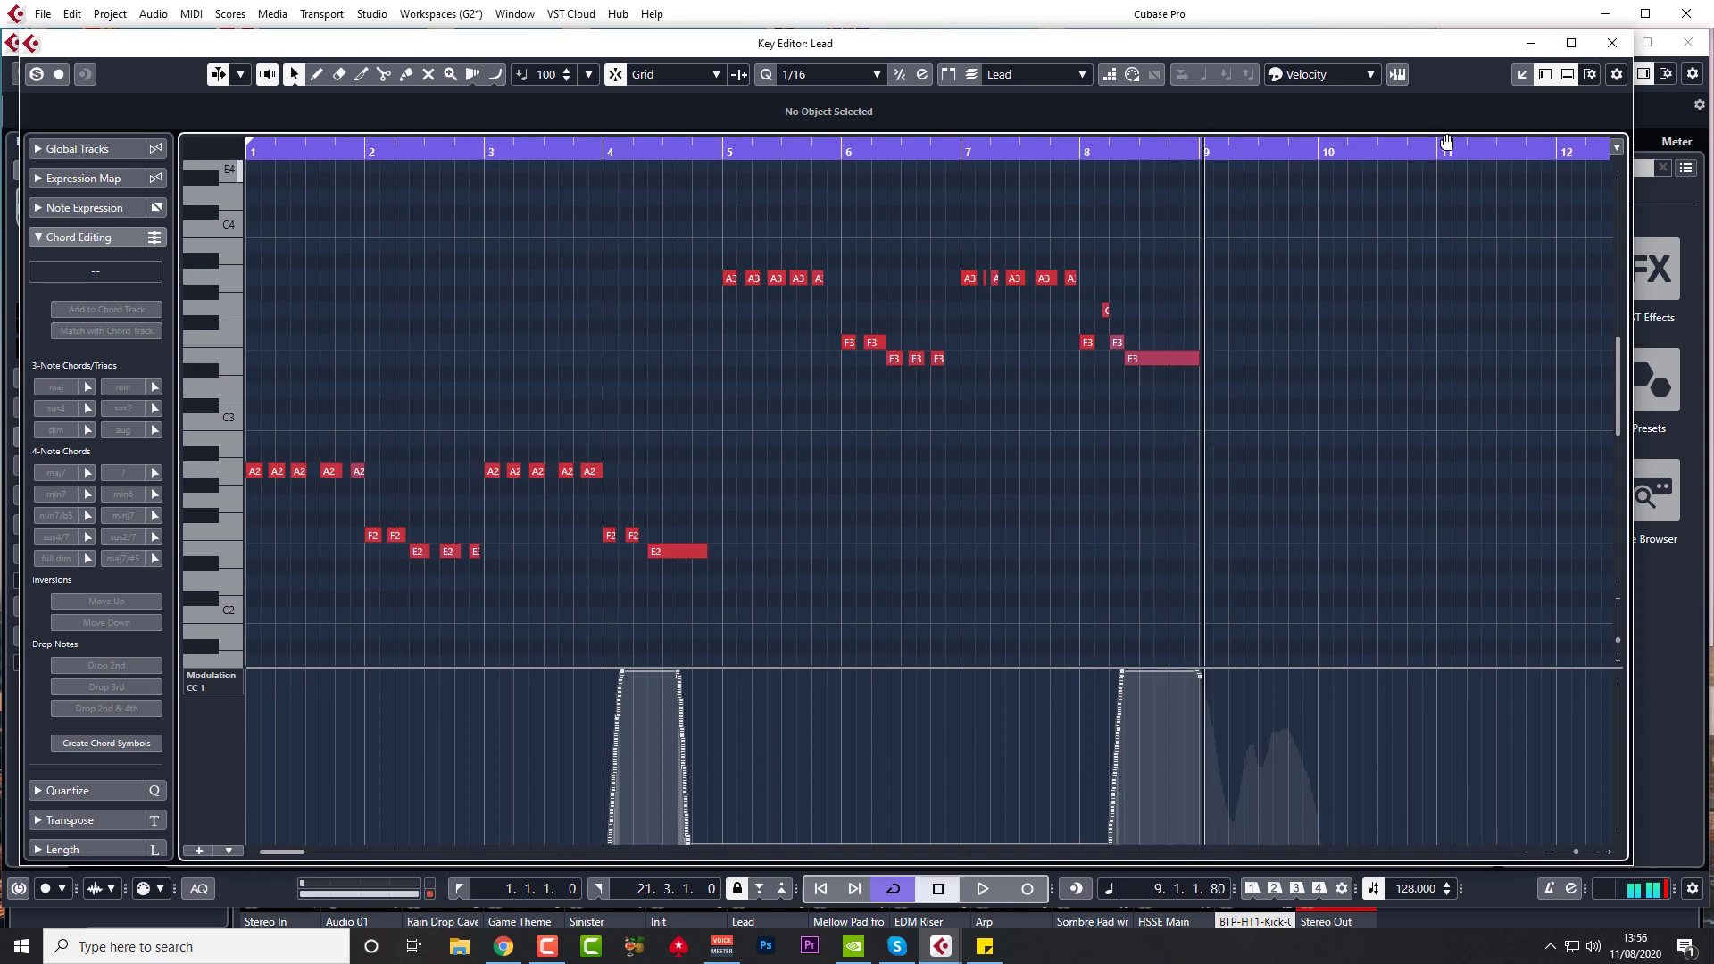
click(1611, 43)
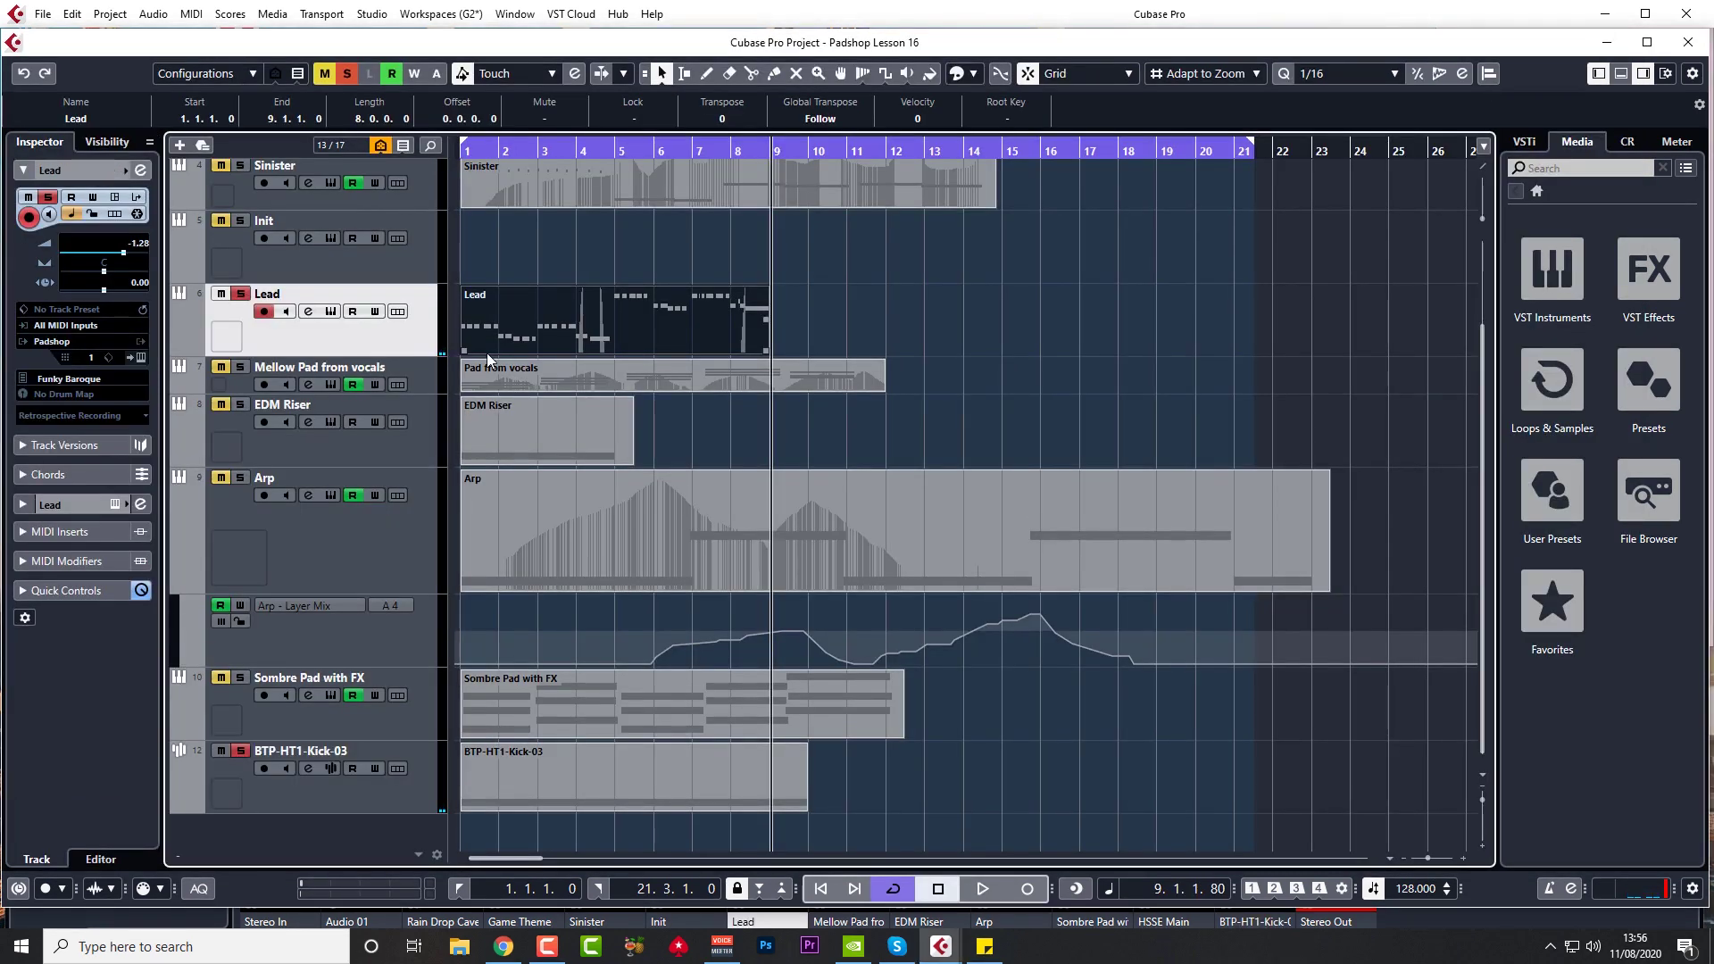